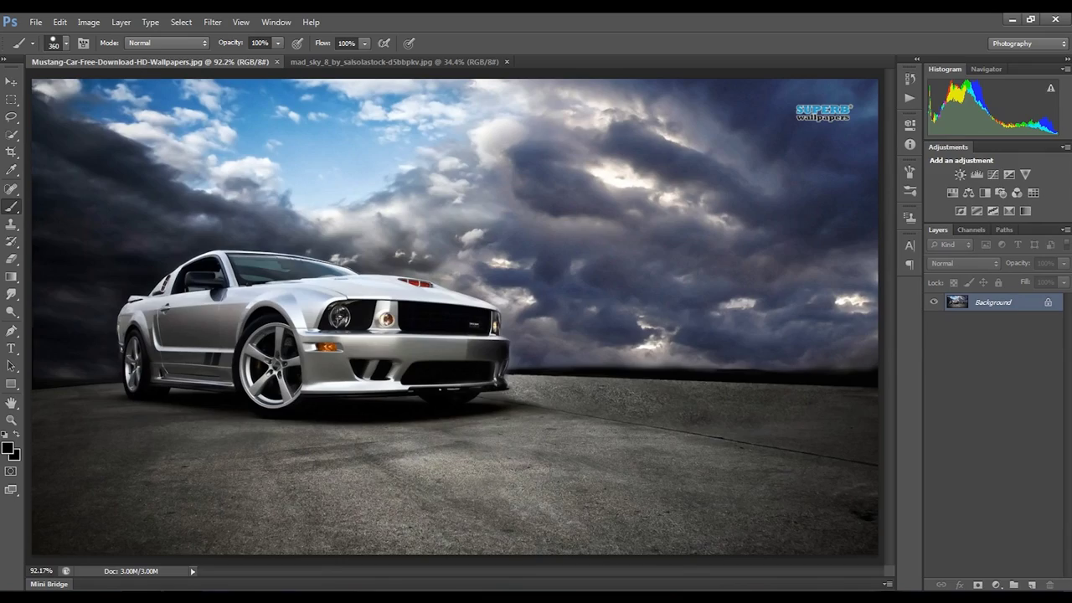
Step: Erase the SUPERB wallpapers watermark from the sky with a 78 px, 82% hardness Spot Healing Brush
click(11, 187)
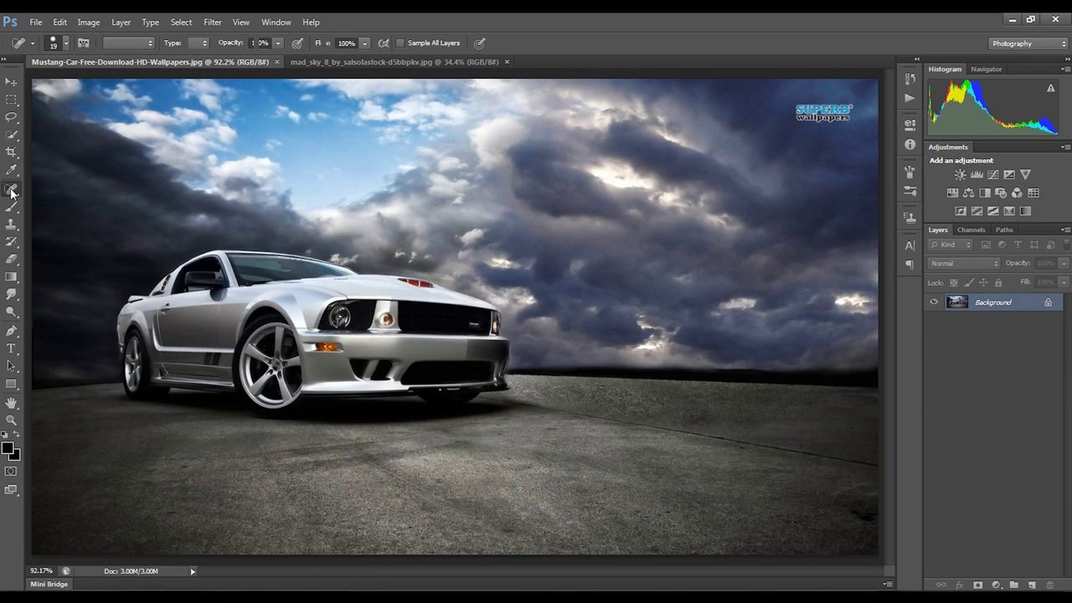
right_click(440, 184)
drag(486, 208, 503, 209)
drag(585, 243, 560, 242)
drag(771, 102, 804, 111)
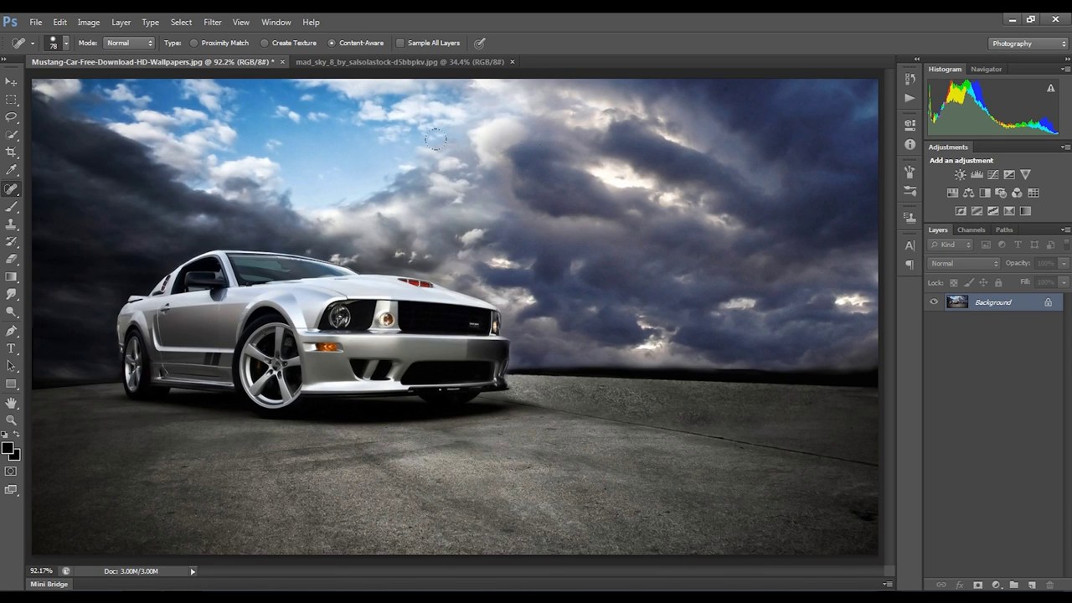
Step: Create a white 1500 × 1500 px Untitled-1 document, then go back to the Mustang photo
click(34, 23)
key(Escape)
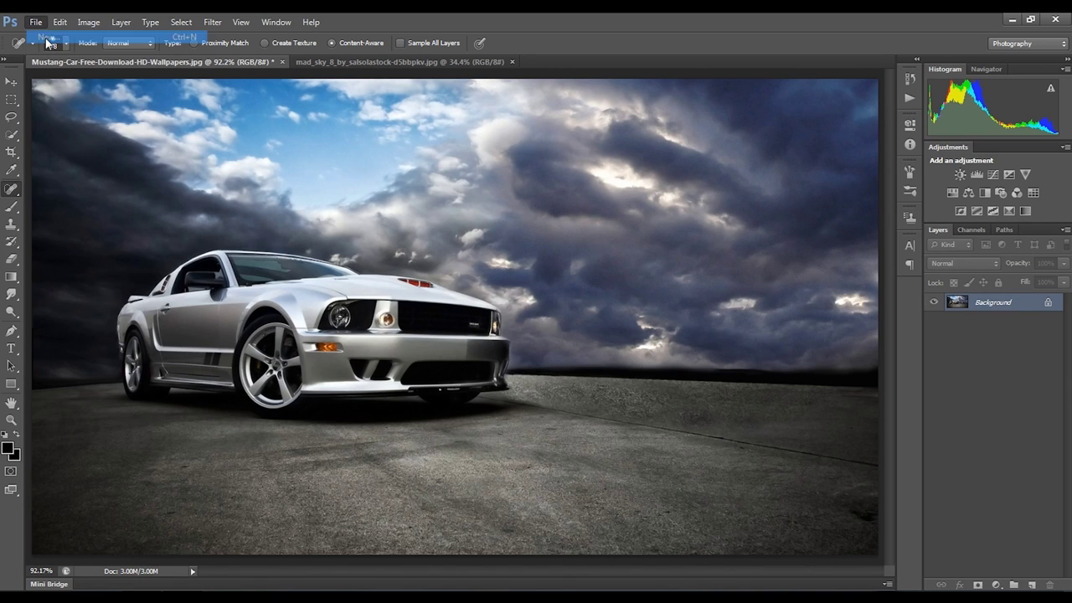
key(ctrl+n)
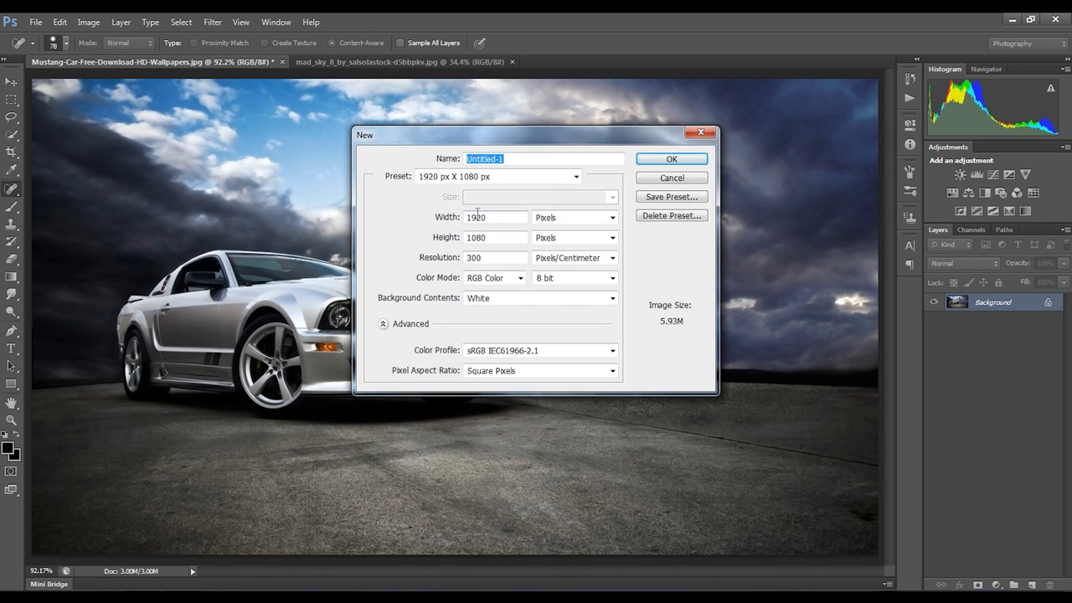
double_click(494, 217)
text(1)
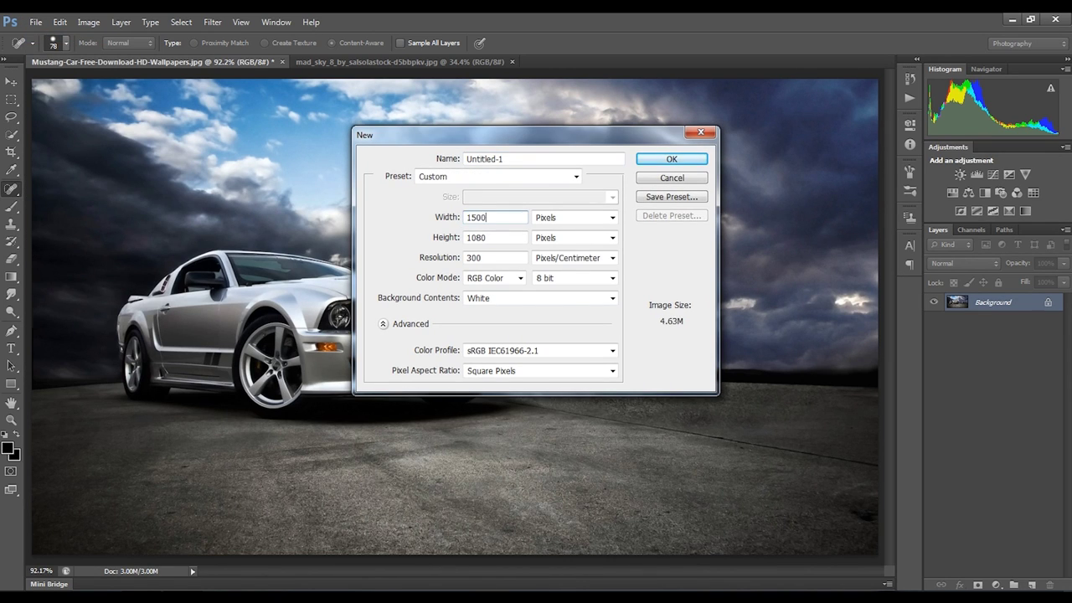
double_click(495, 237)
text(15)
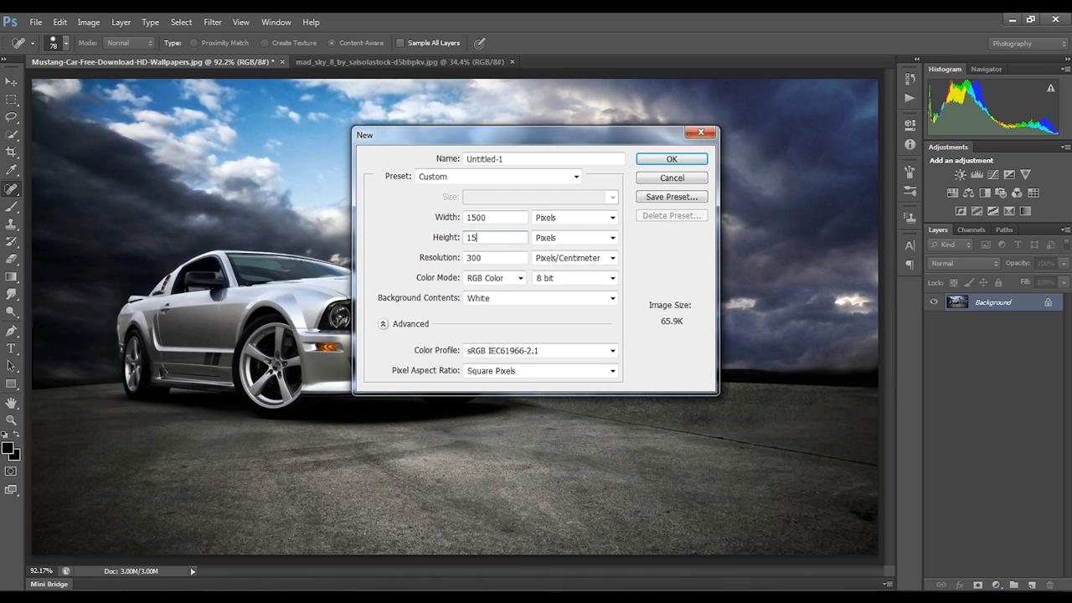
text(00)
key(Return)
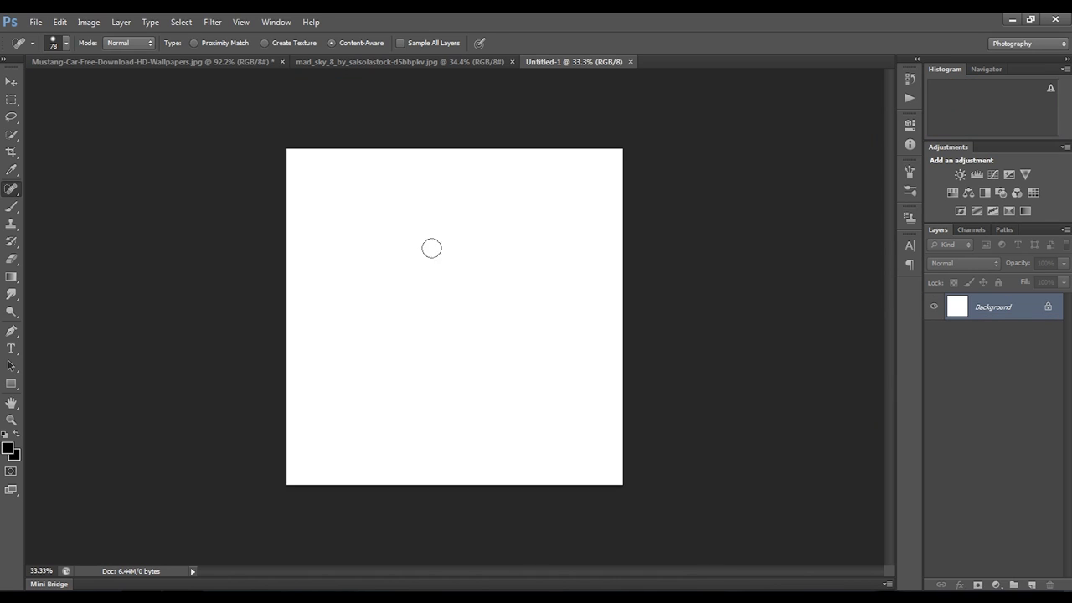
scroll(366, 288, up, 2)
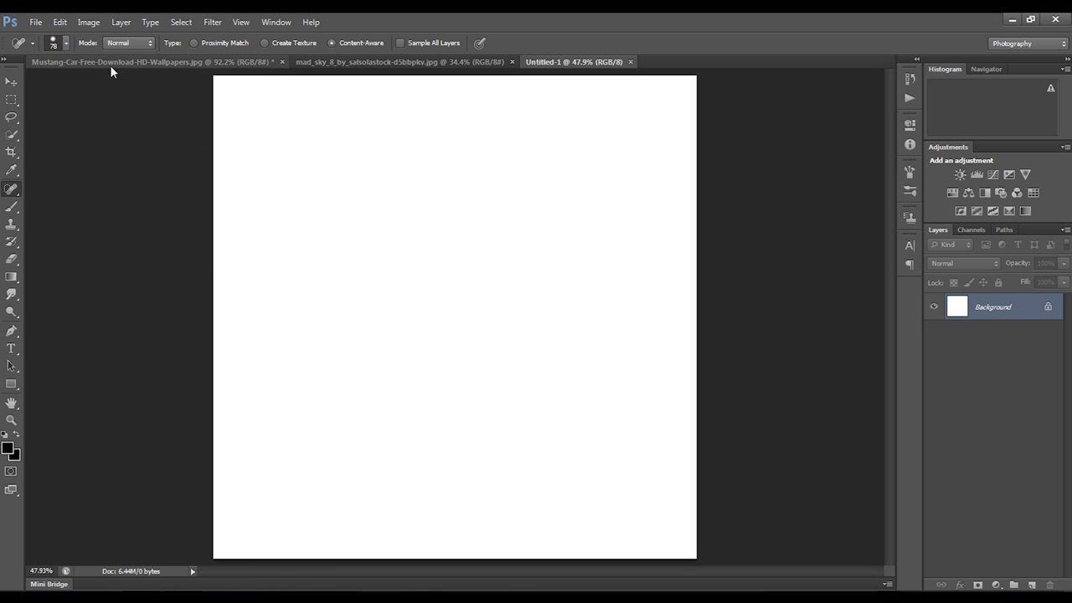
click(108, 63)
Step: Drag the Mustang photo into Untitled-1 and position it on the lower part of the canvas
key(v)
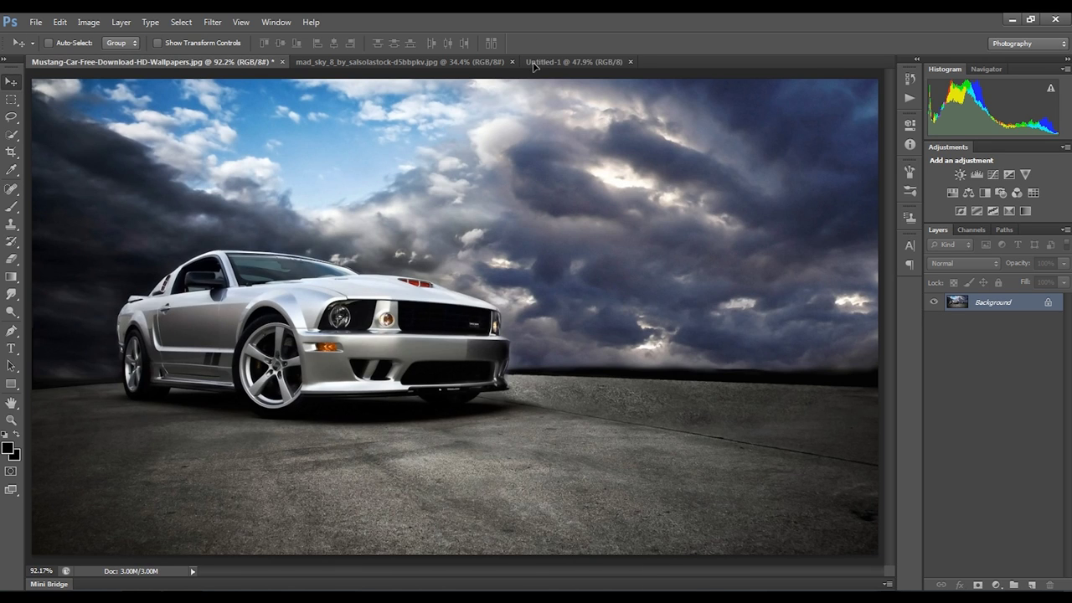
click(533, 64)
drag(533, 65, 464, 153)
drag(441, 197, 414, 363)
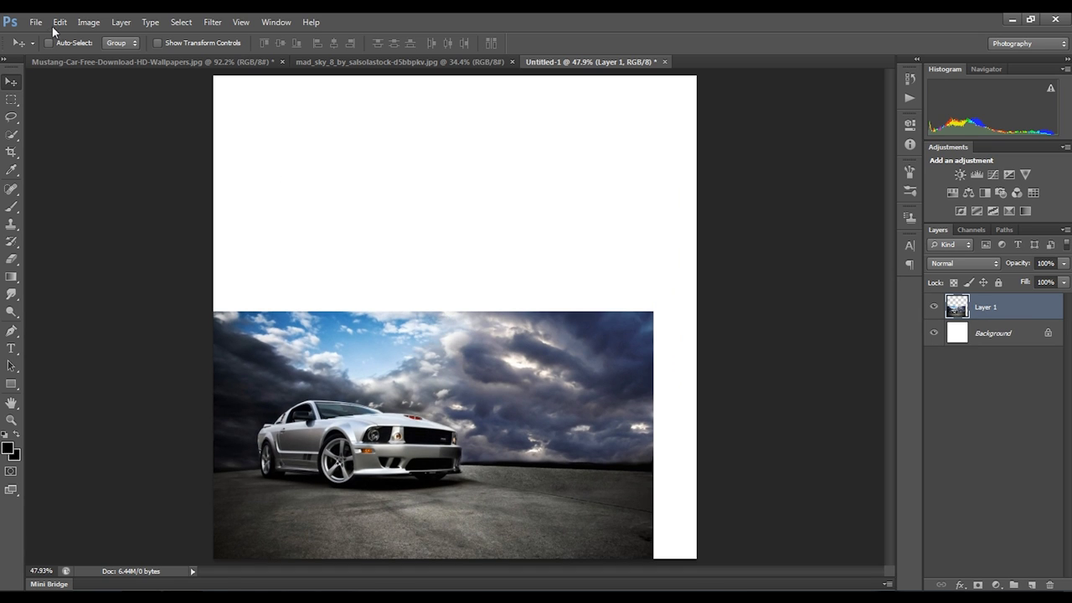
Step: Free-transform the car layer larger to span the canvas width and commit it
click(55, 23)
click(80, 272)
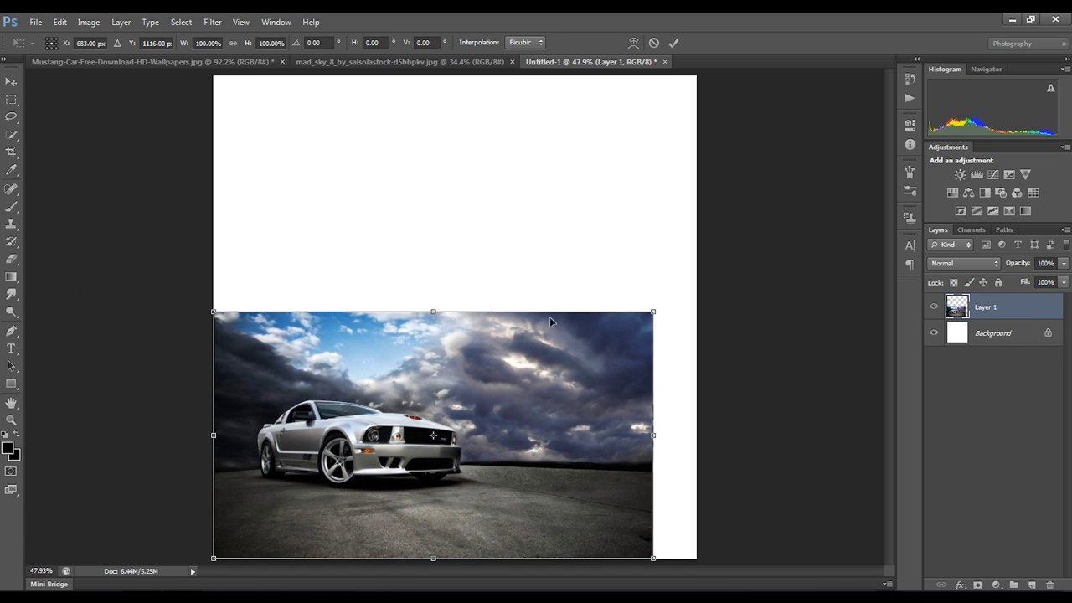
mouse_move(654, 312)
mouse_down()
mouse_move(700, 271)
mouse_move(706, 279)
mouse_up()
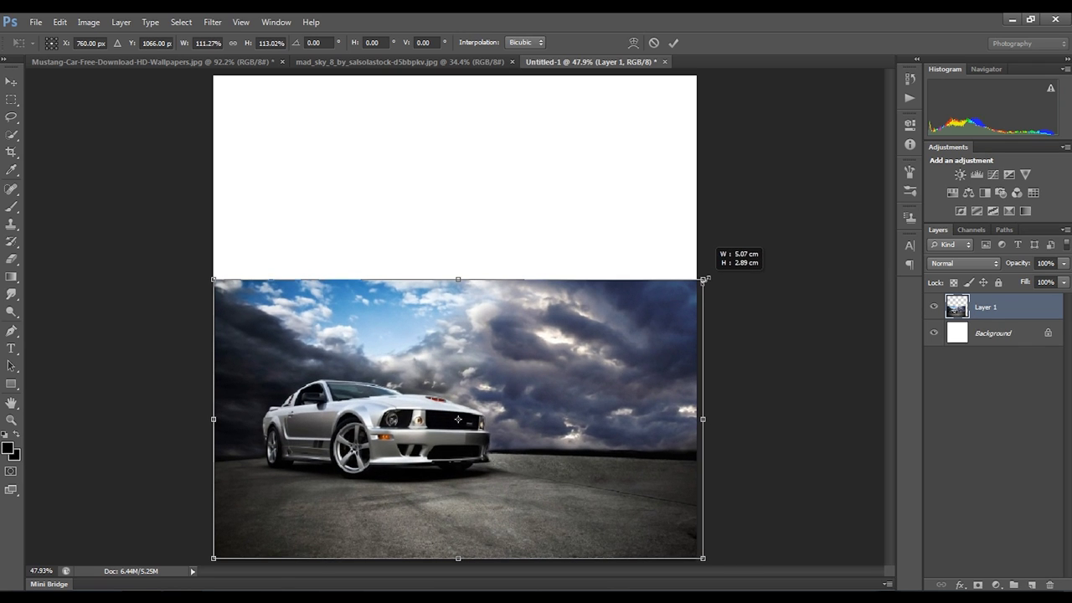
key(Left)
key(Left)
key(Left)
key(Left)
key(Left)
key(Left)
key(Down)
key(Down)
click(675, 44)
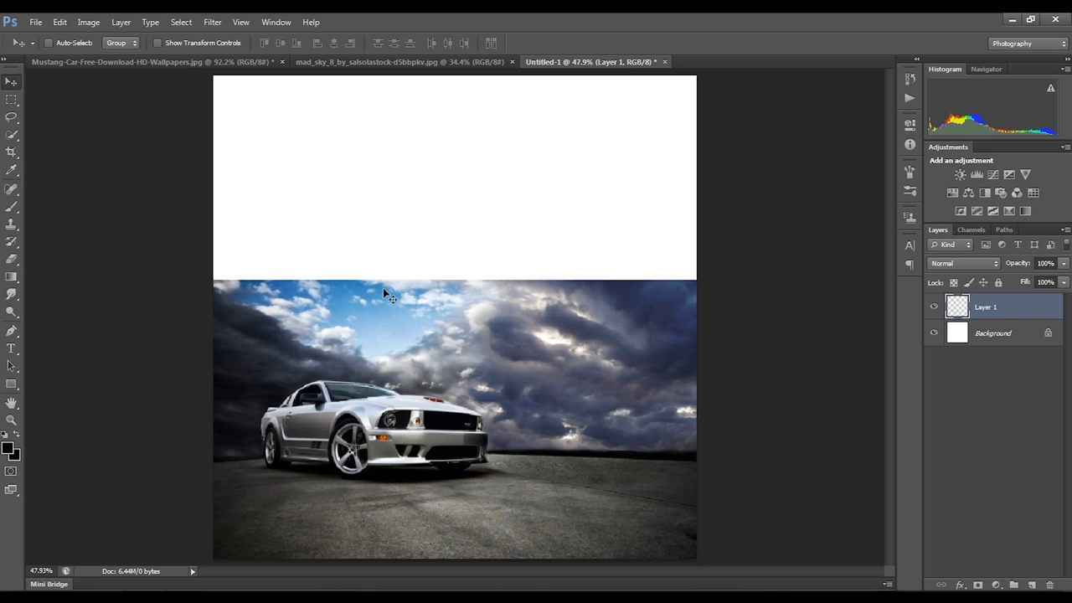
click(345, 63)
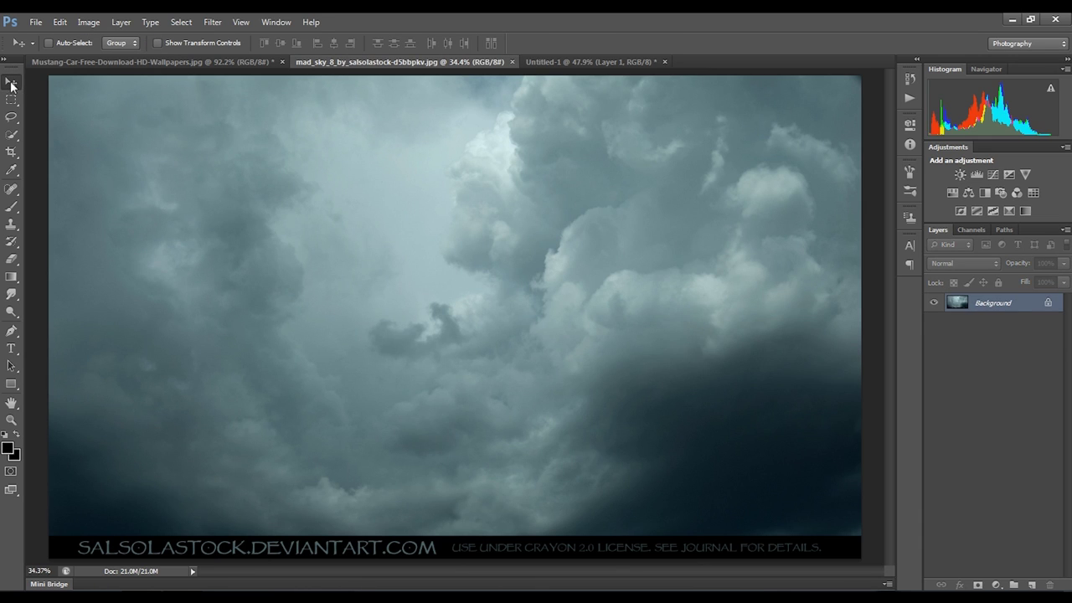
Step: Select the sky area of the storm photo and drag it into the square document
click(11, 99)
drag(41, 72, 741, 404)
drag(795, 468, 865, 530)
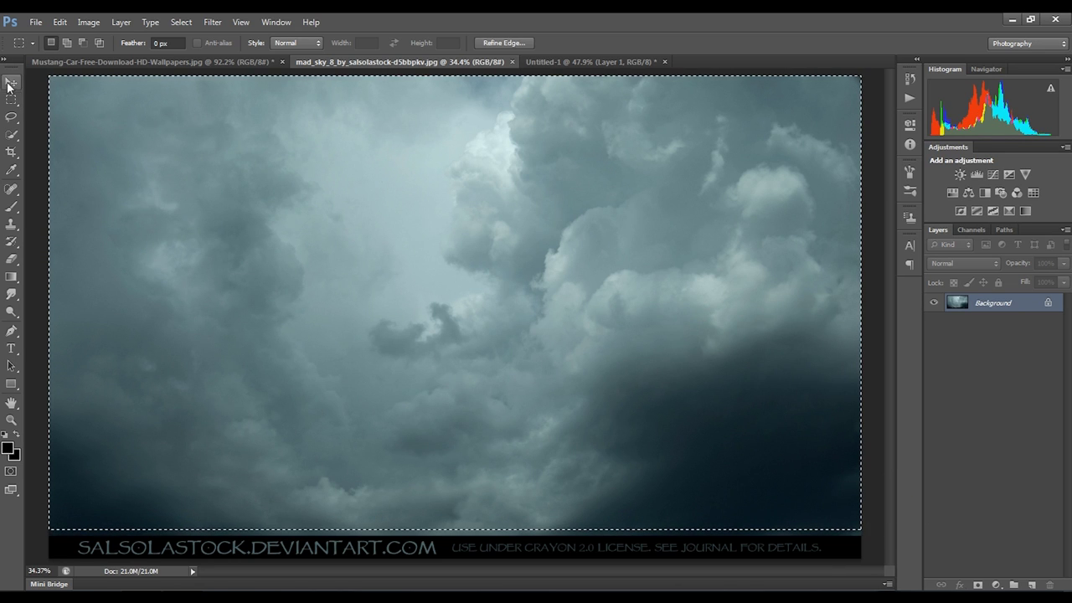
click(11, 82)
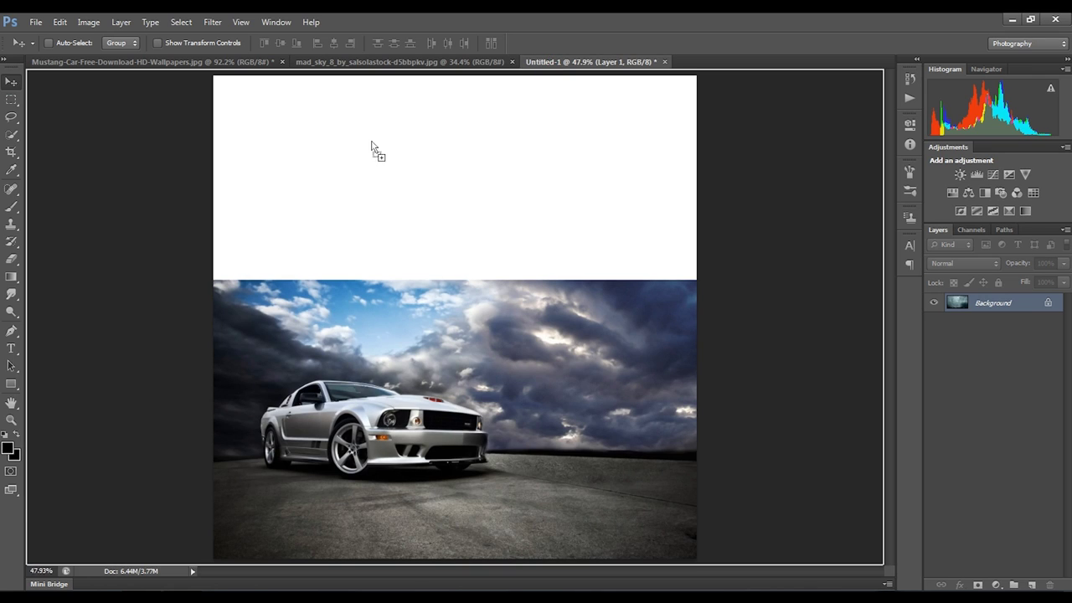
drag(553, 62, 371, 148)
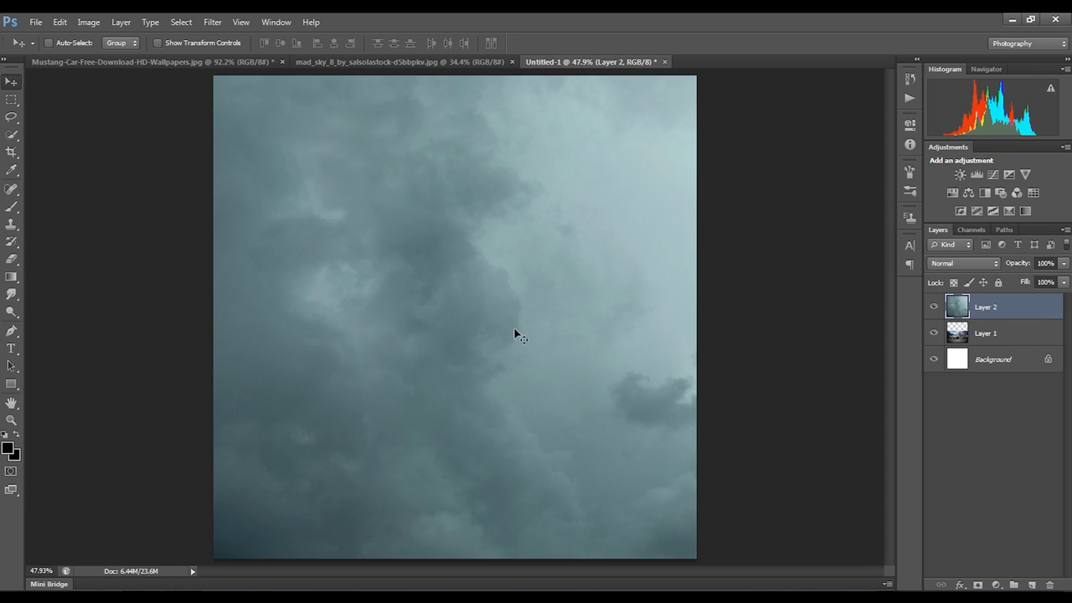
Step: Scale the sky layer to about 44% and align it above the car image
click(59, 22)
click(84, 272)
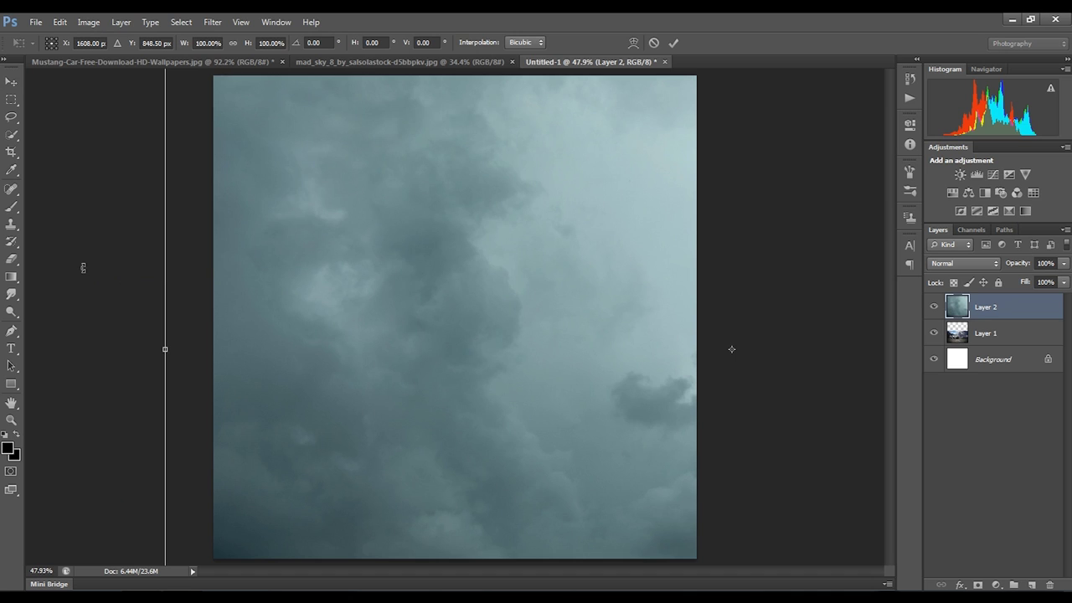
key(ctrl+0)
drag(877, 494, 548, 320)
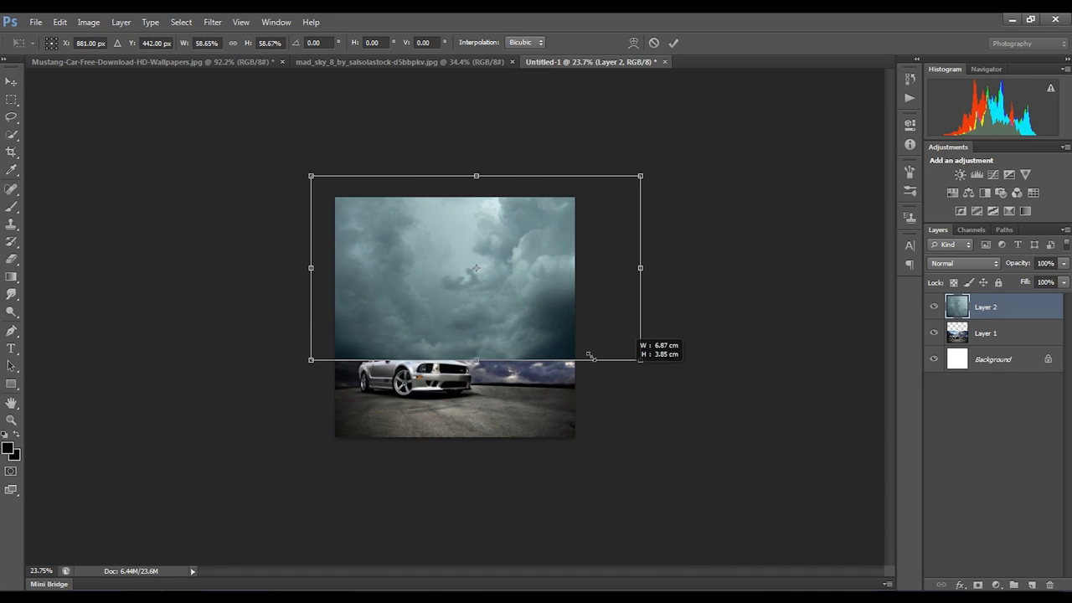
drag(497, 264, 518, 286)
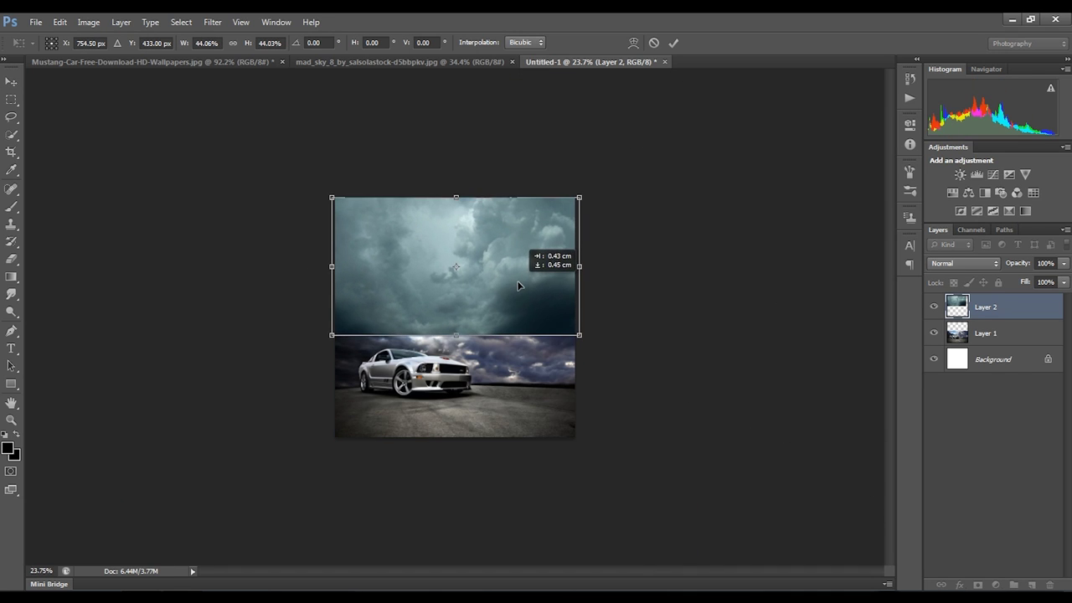
key(ctrl+0)
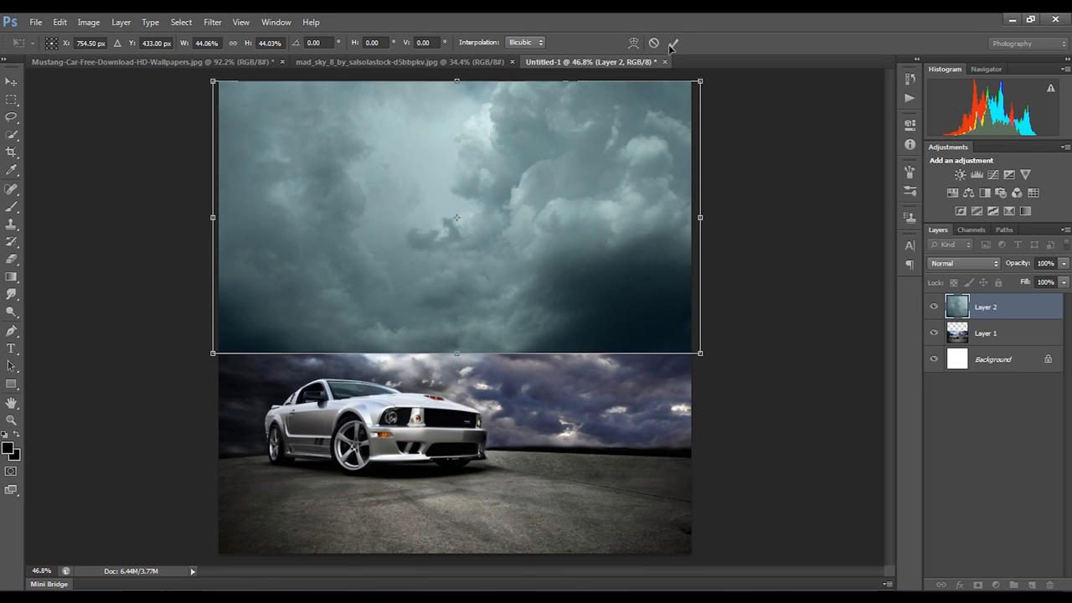
key(Return)
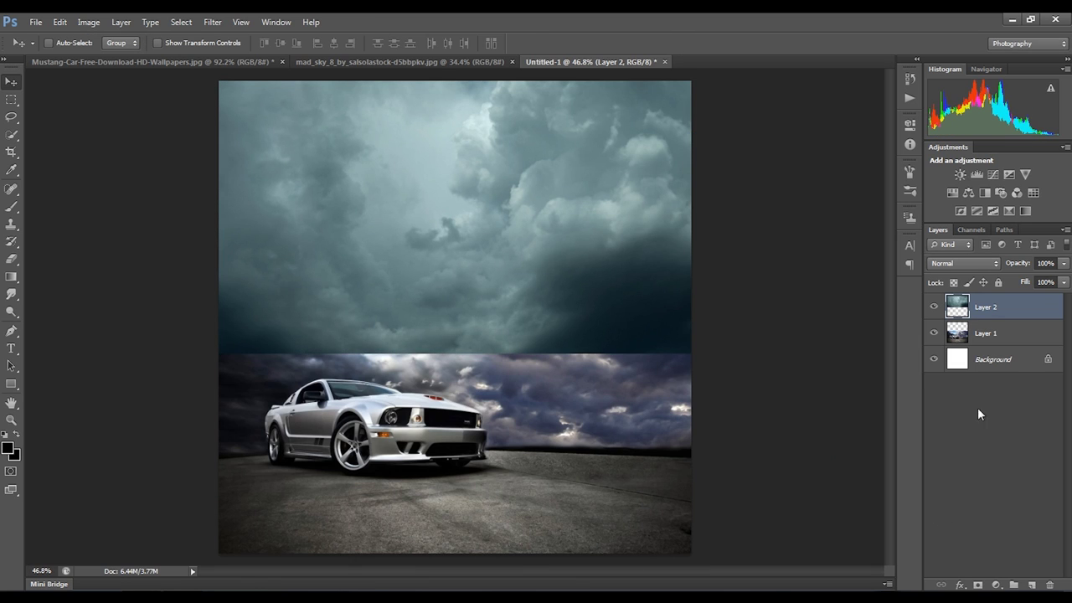
Step: Mask the sky layer with a black-to-white gradient and add a mask to the car layer
click(975, 585)
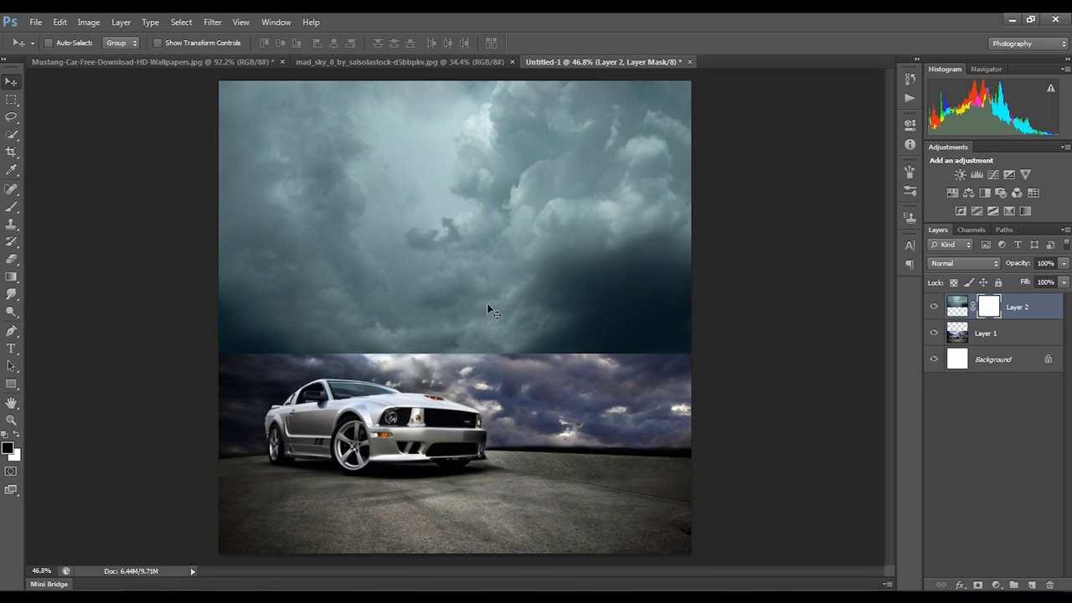
click(17, 279)
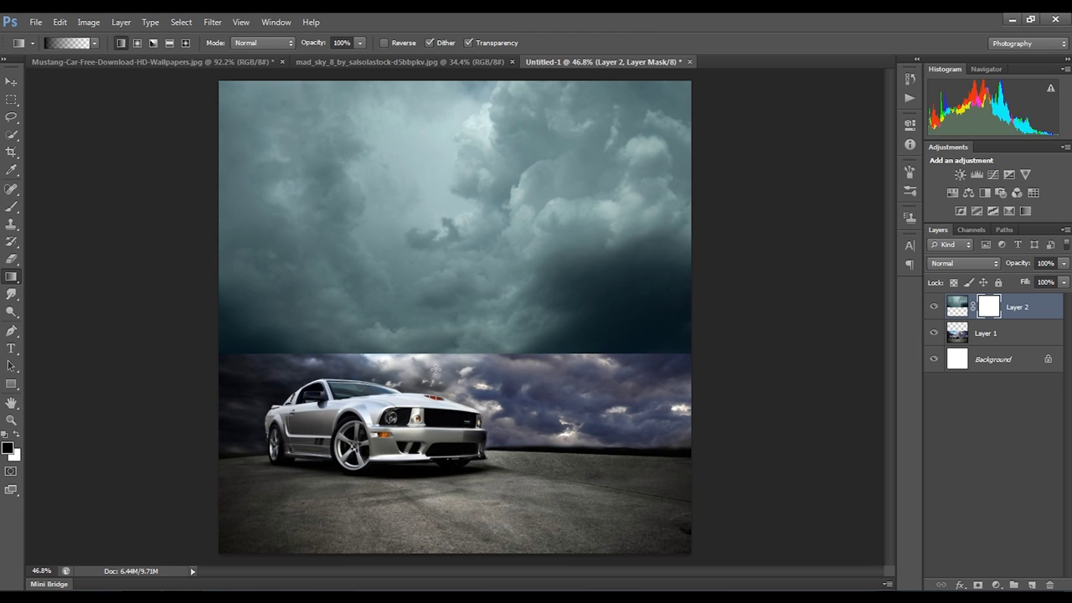
drag(448, 356, 453, 272)
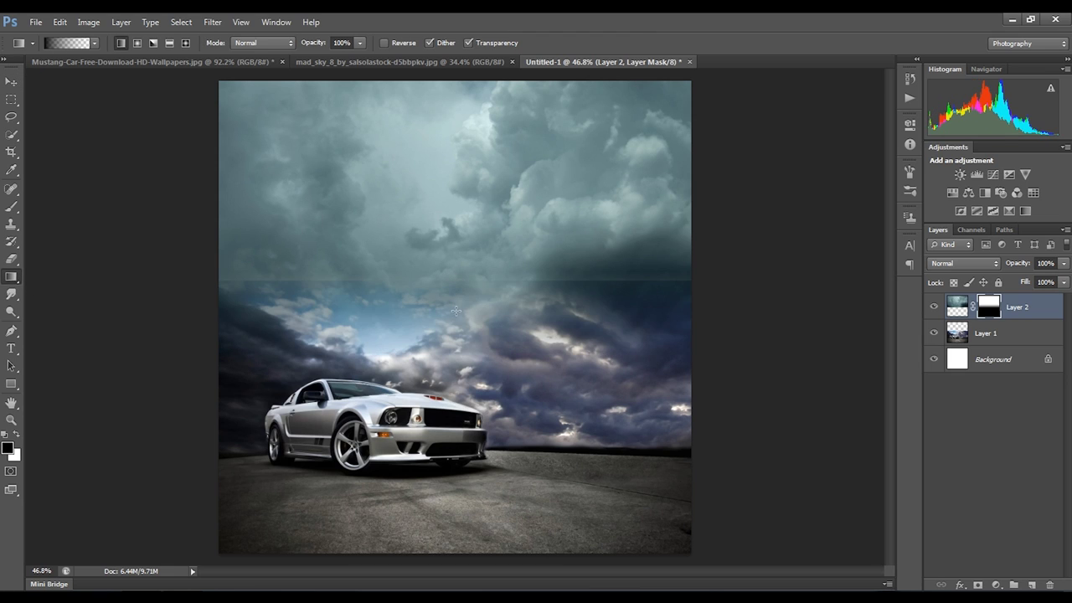
click(991, 339)
click(975, 584)
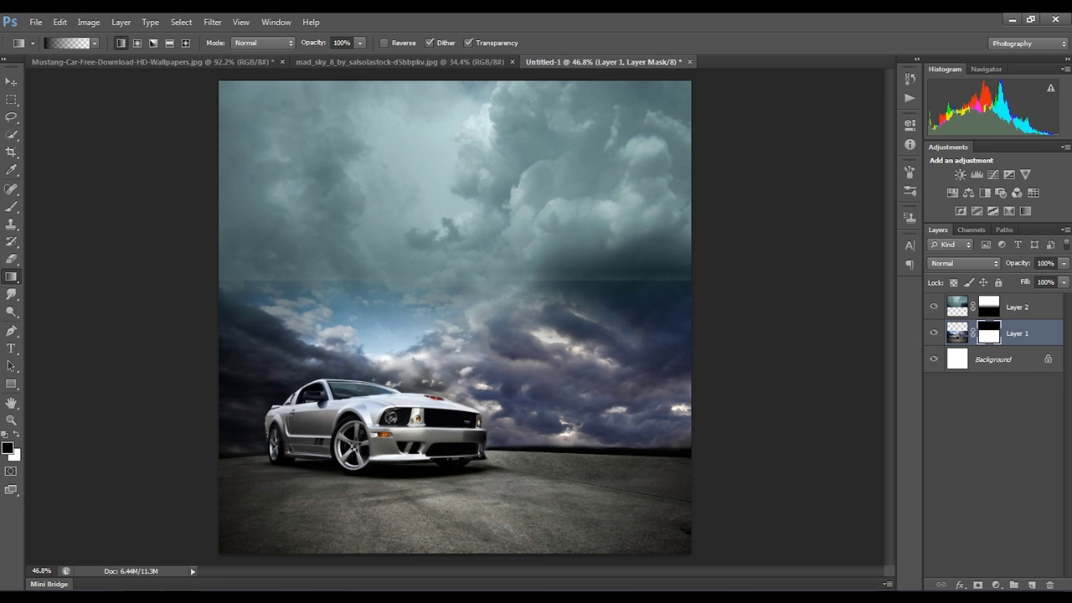
Step: Free-transform the sky layer taller and slightly wider down to the car's roof
click(952, 310)
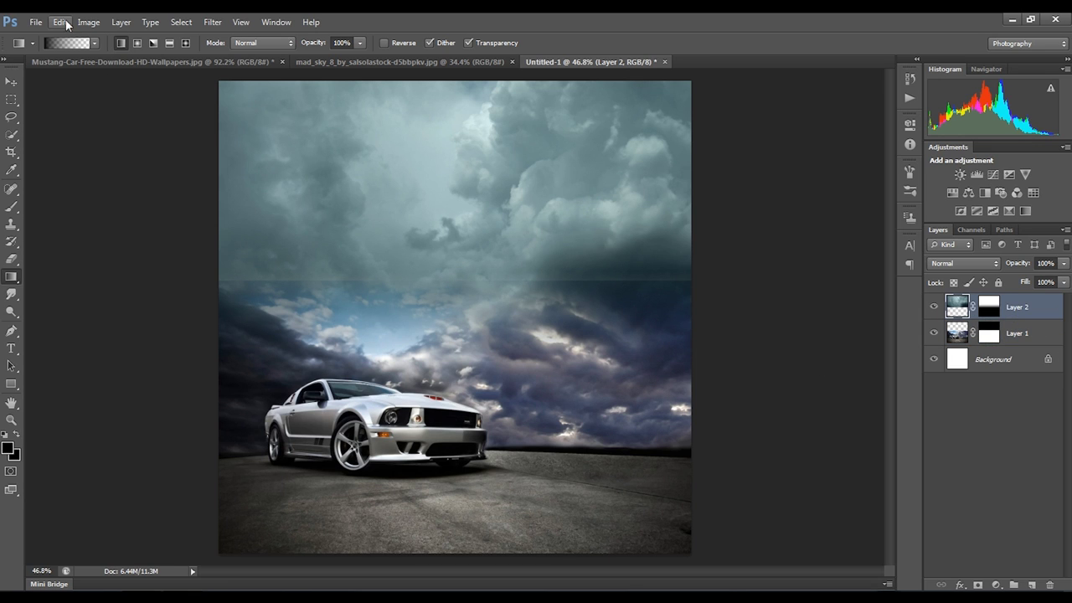
click(59, 22)
click(84, 273)
drag(459, 352, 456, 377)
drag(706, 381, 718, 387)
click(673, 42)
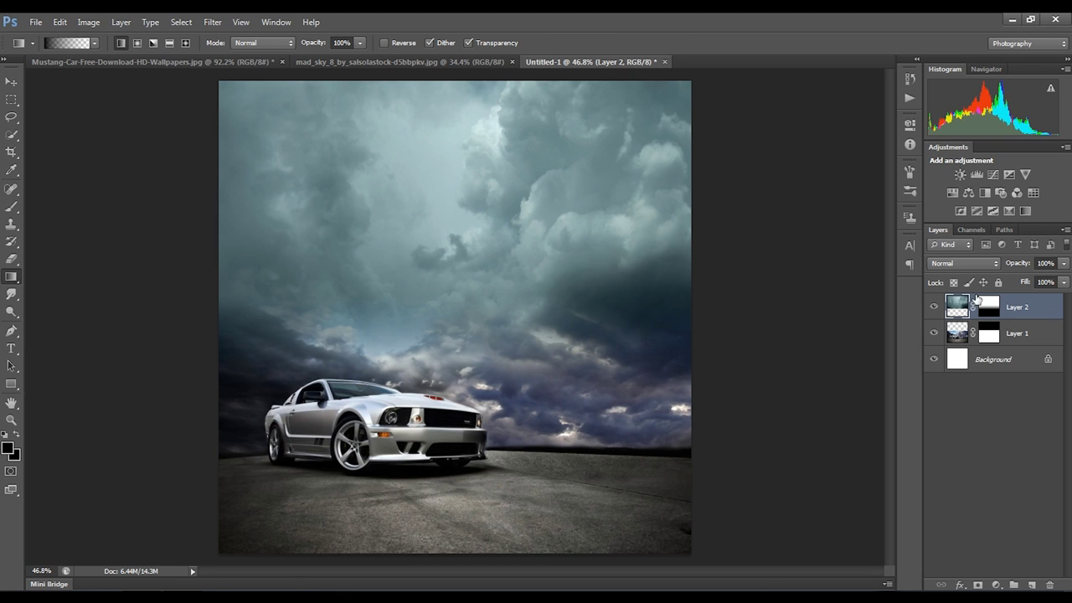
Step: Add a Curves adjustment clipped to the sky, with one point darkening it slightly
click(992, 174)
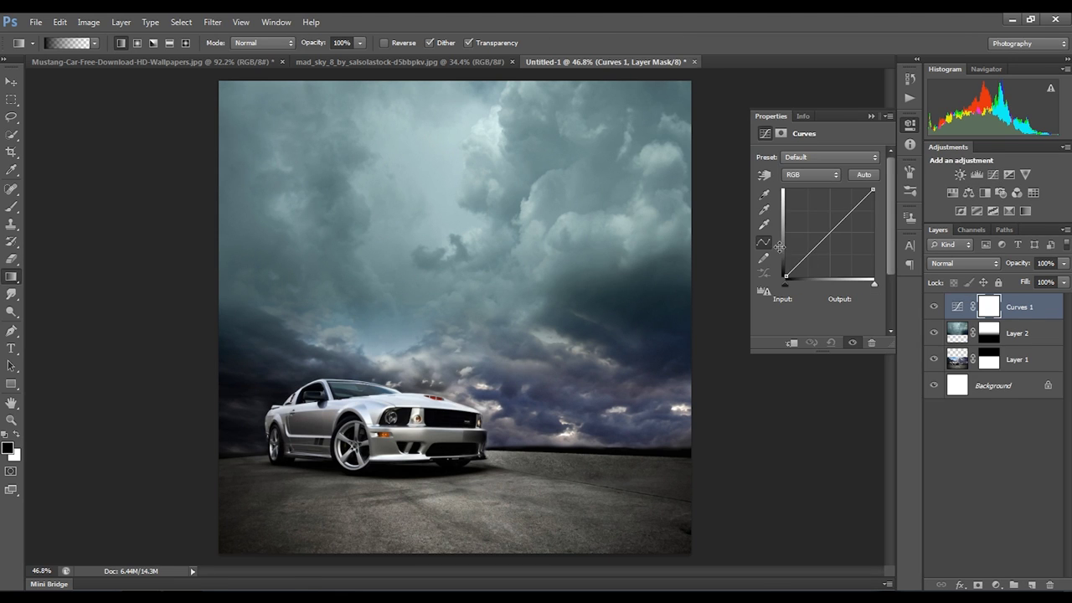
click(826, 239)
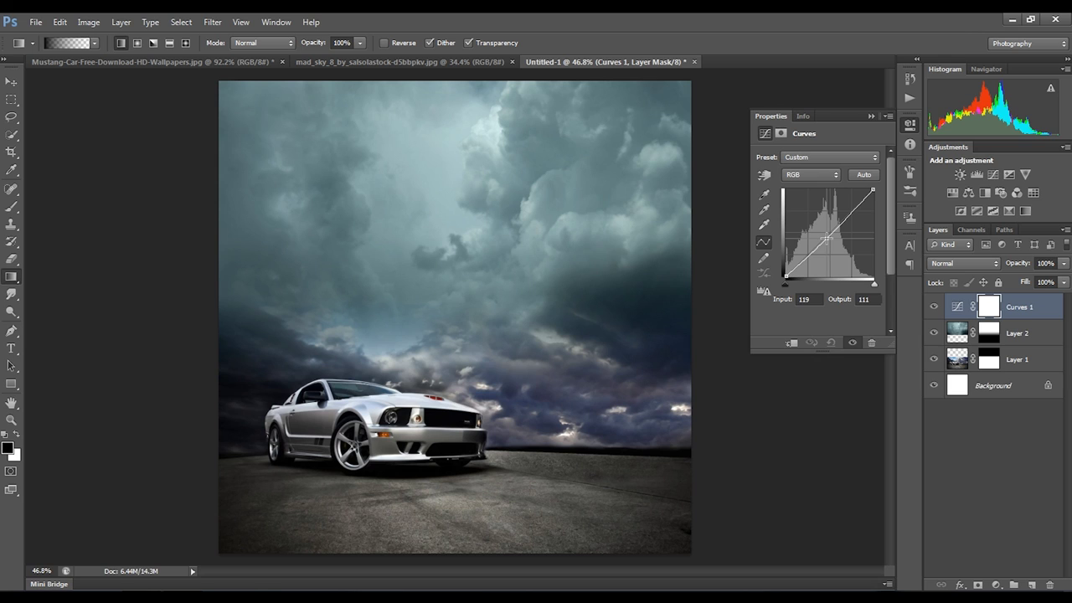
click(792, 343)
click(879, 142)
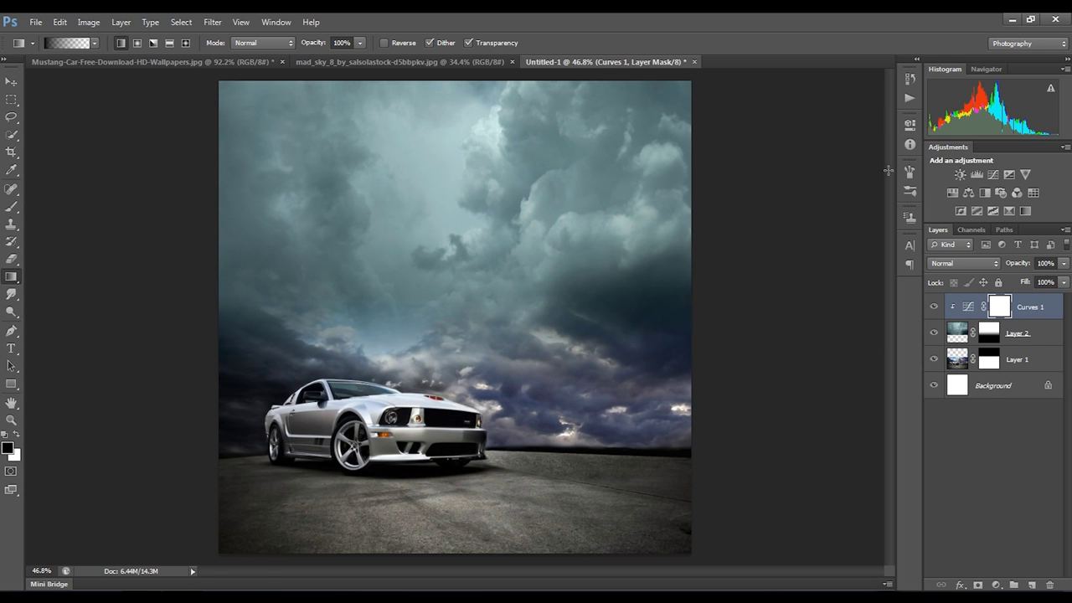
Step: Add a clipped Color Balance with midtones at +11, −7, +73 to tint the sky blue
click(957, 331)
click(969, 192)
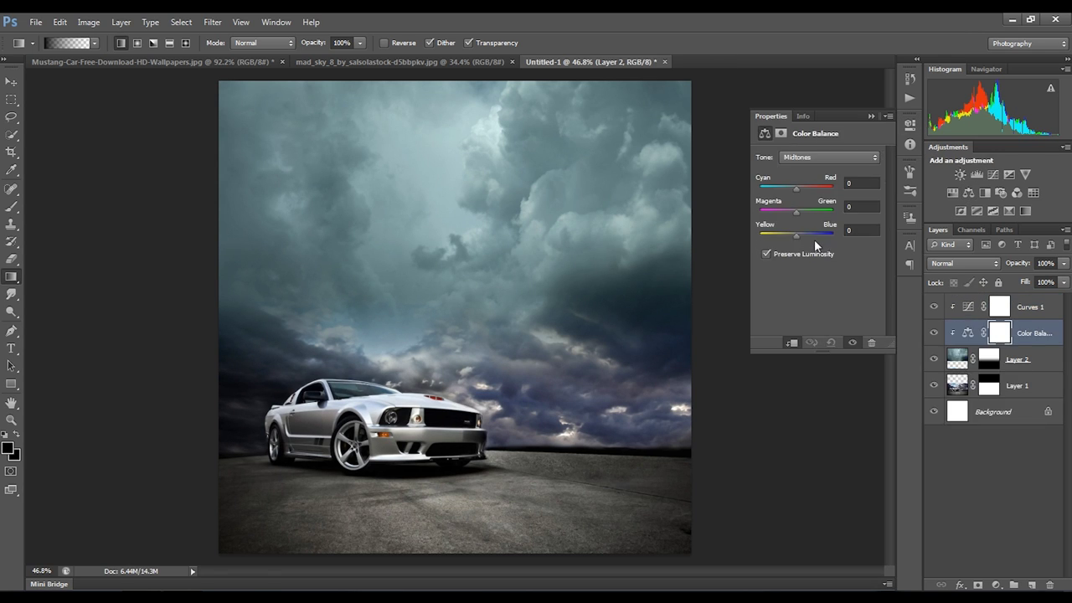
drag(795, 188, 802, 186)
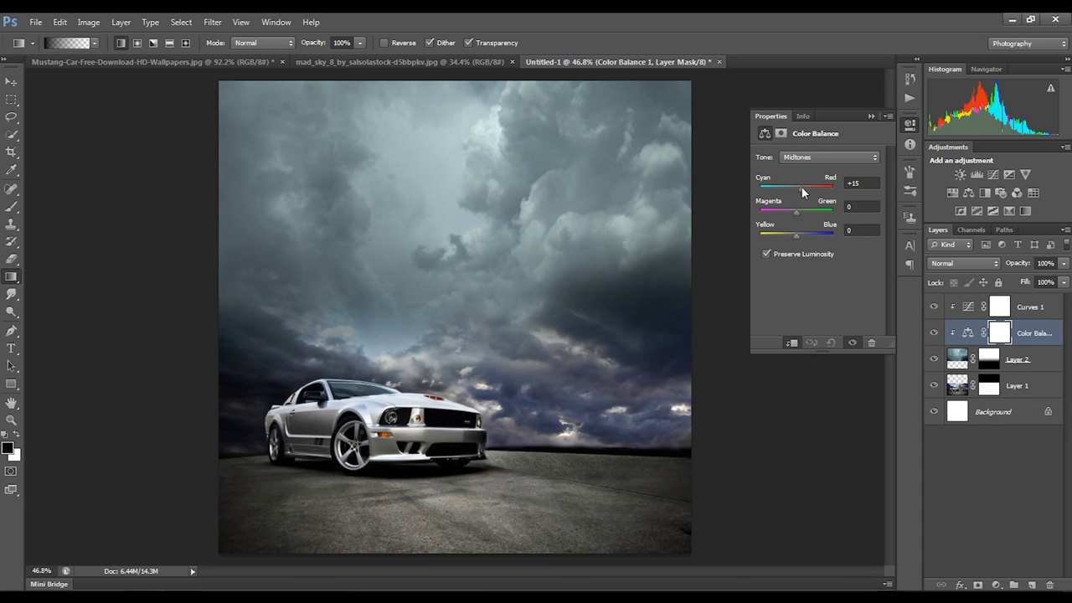
drag(813, 234, 815, 233)
drag(802, 187, 800, 184)
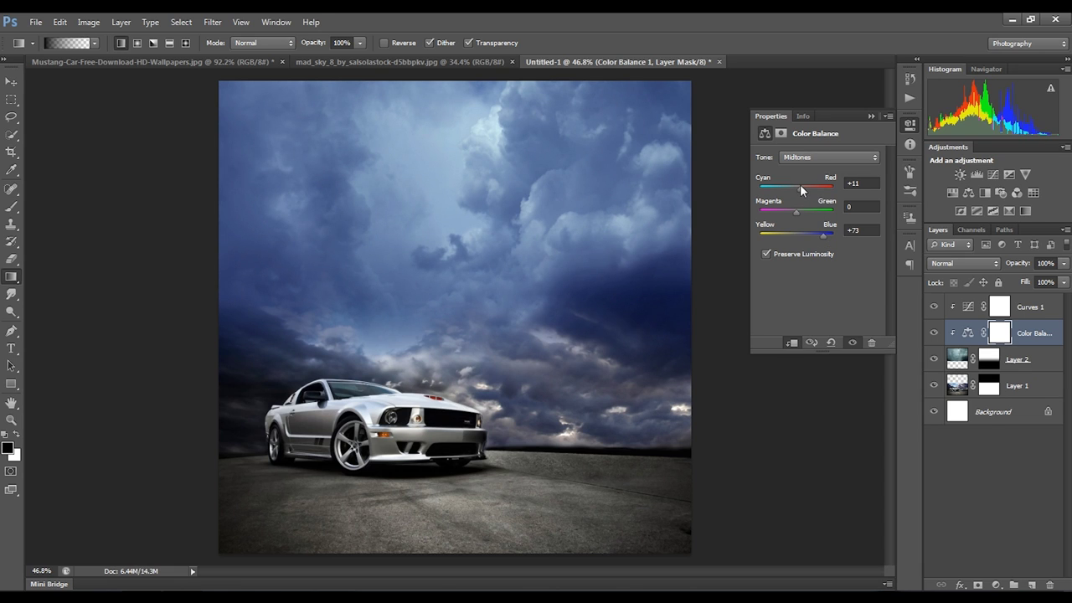
drag(796, 211, 795, 217)
click(871, 117)
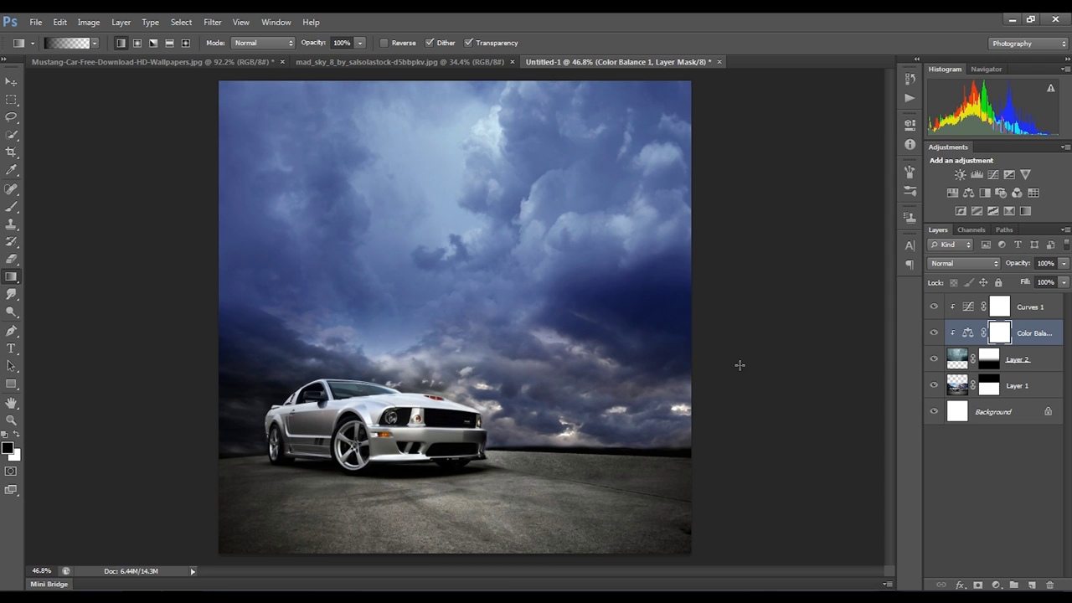
key(ctrl+plus)
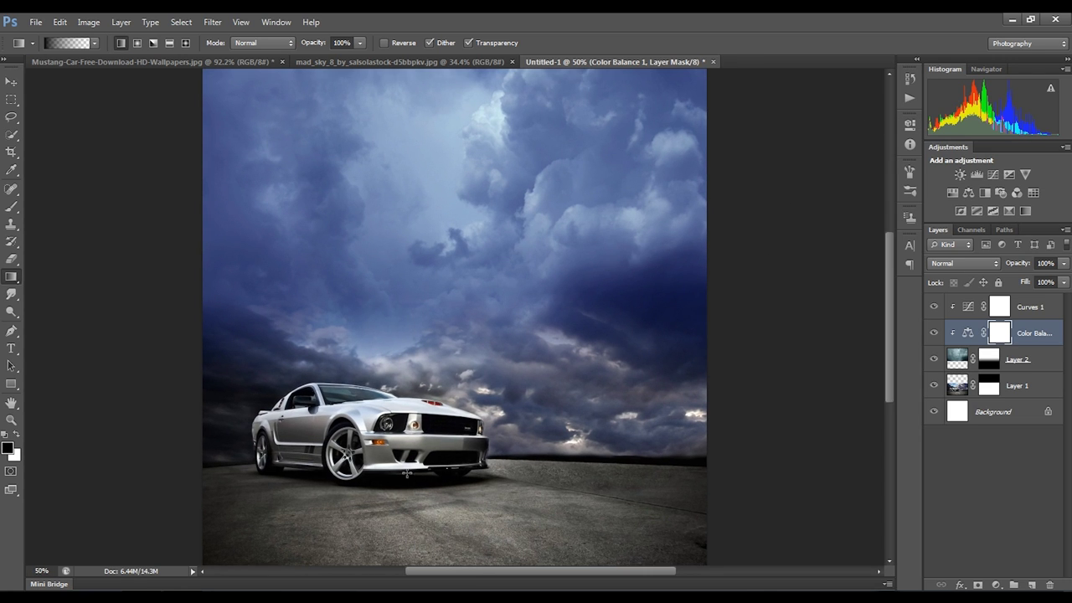
Step: Crop the composite to a square by pulling the top crop edge down
click(13, 153)
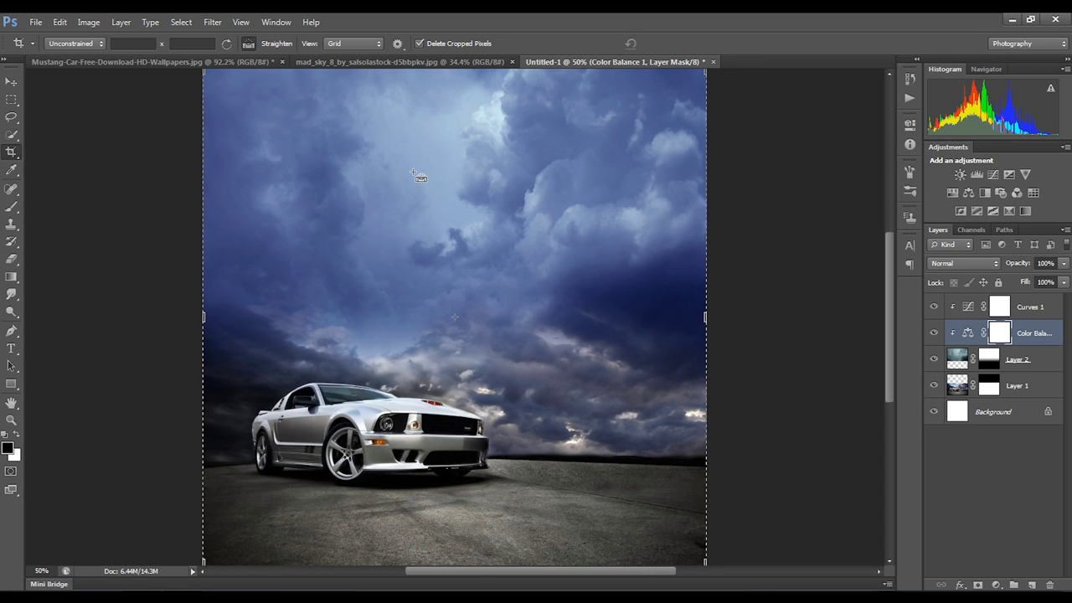
key(ctrl+minus)
drag(454, 149, 454, 173)
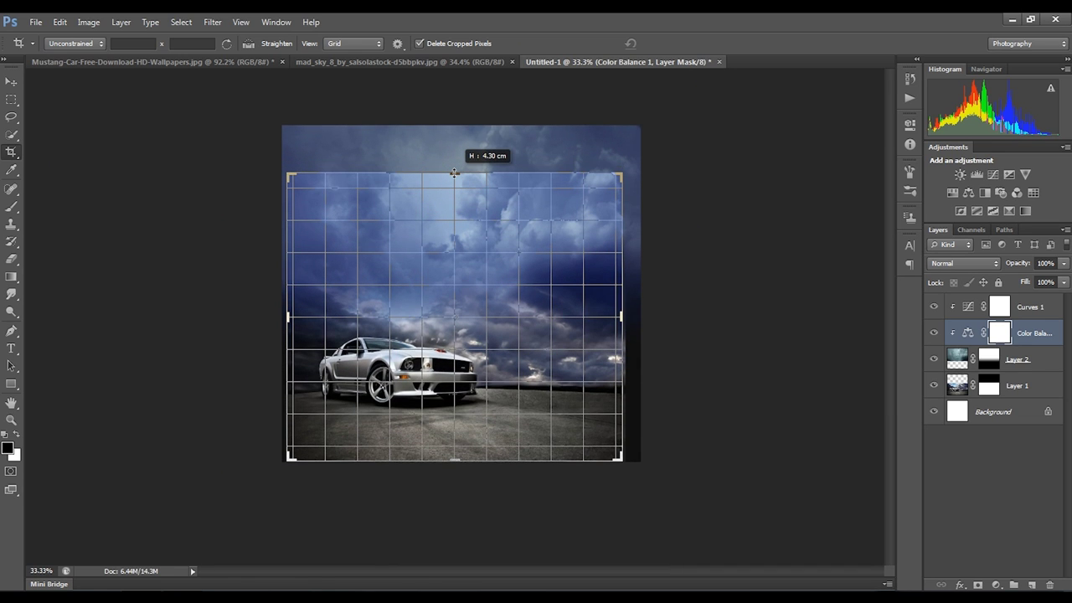
key(Return)
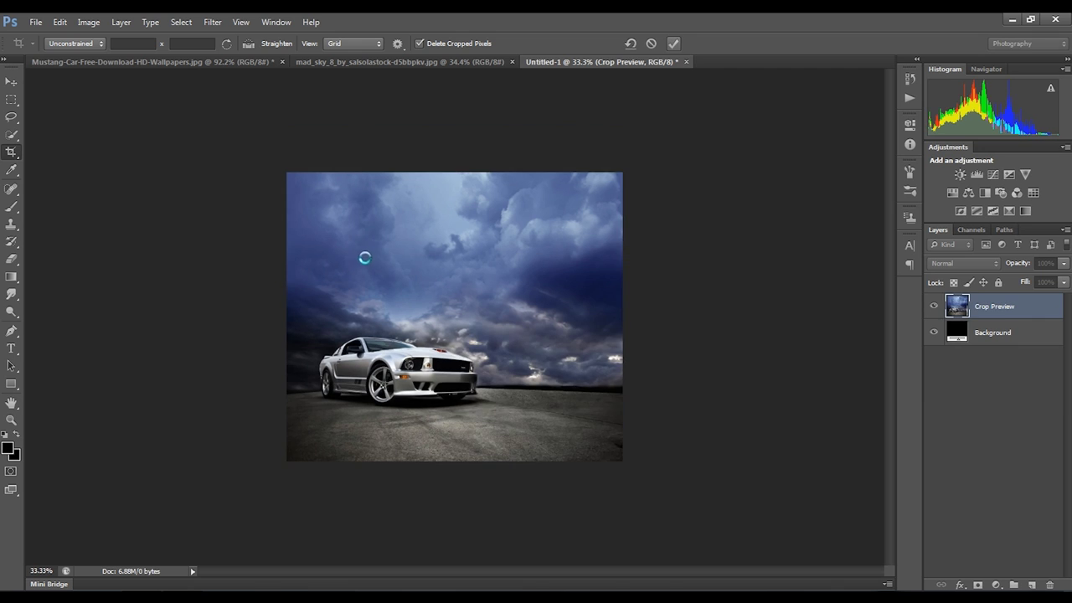
key(ctrl+0)
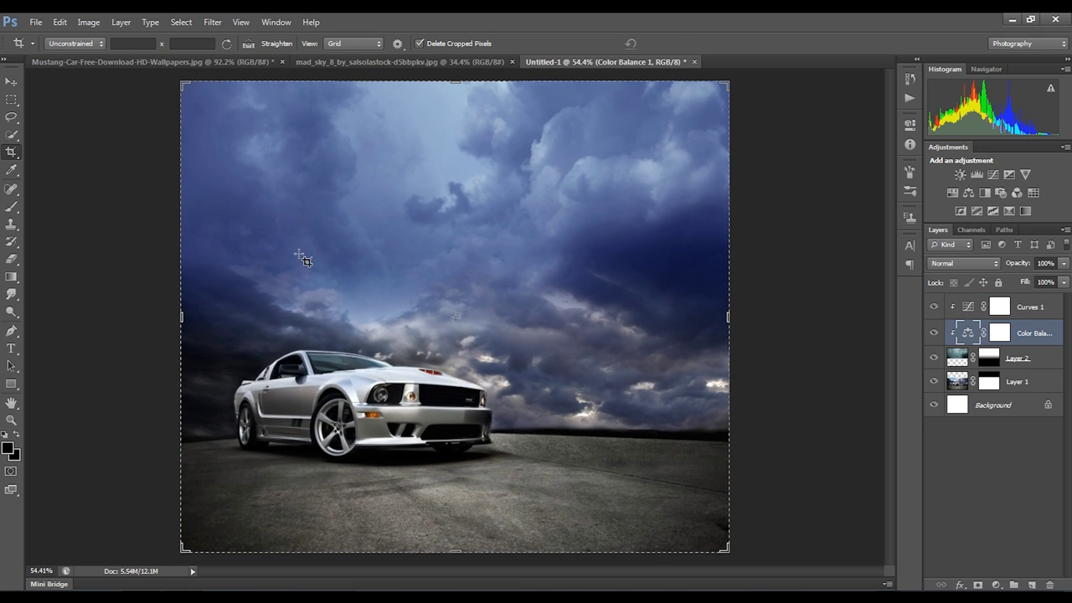
key(ctrl+plus)
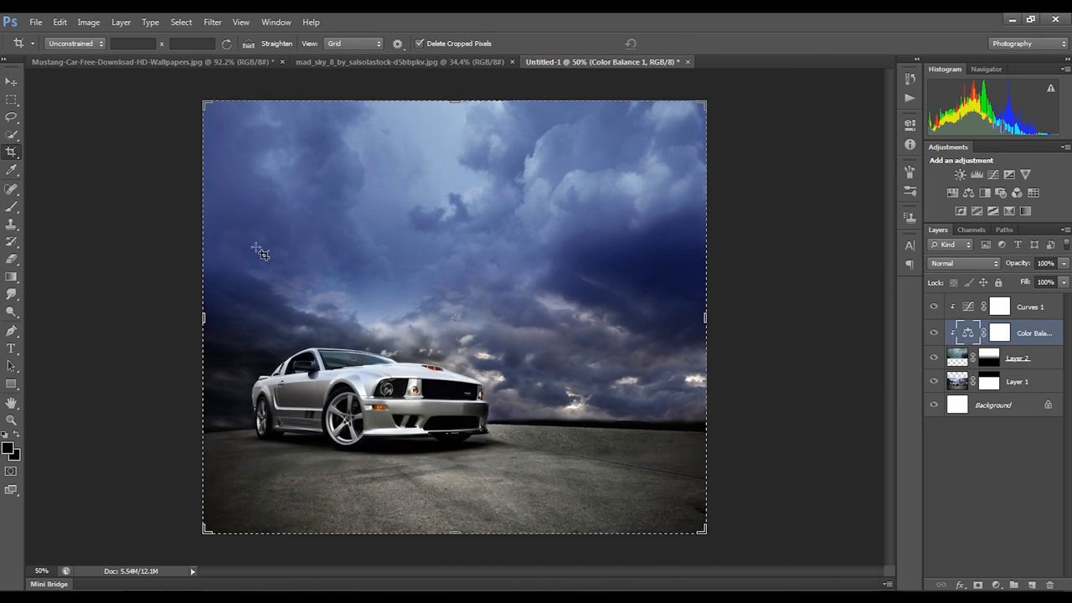
click(11, 333)
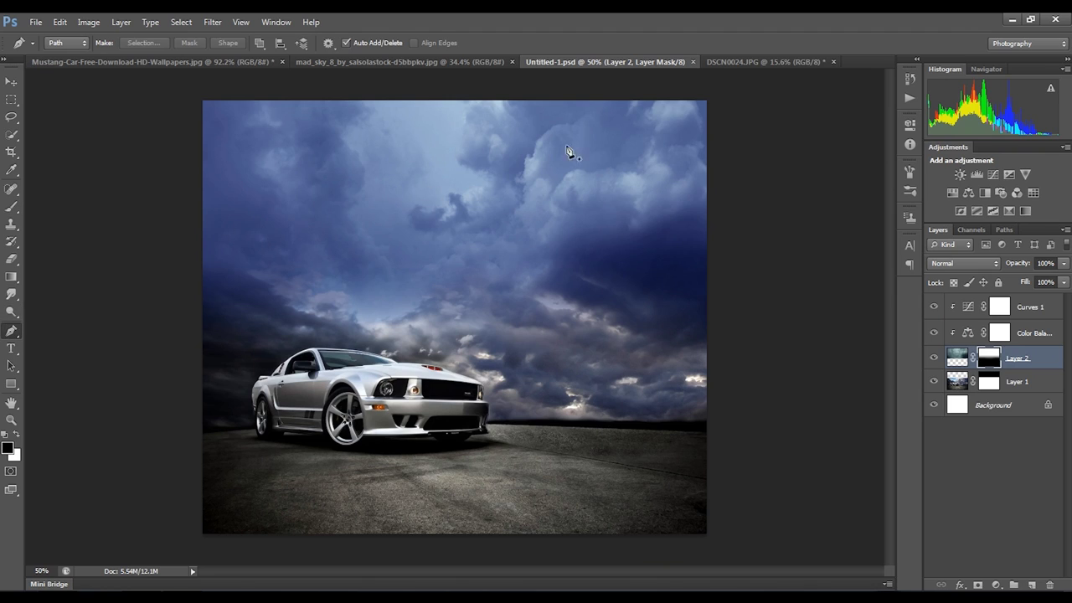
Step: Bring up the DSCN0024 man photo and start a pen path along his left sleeve
click(719, 63)
scroll(459, 411, up, 3)
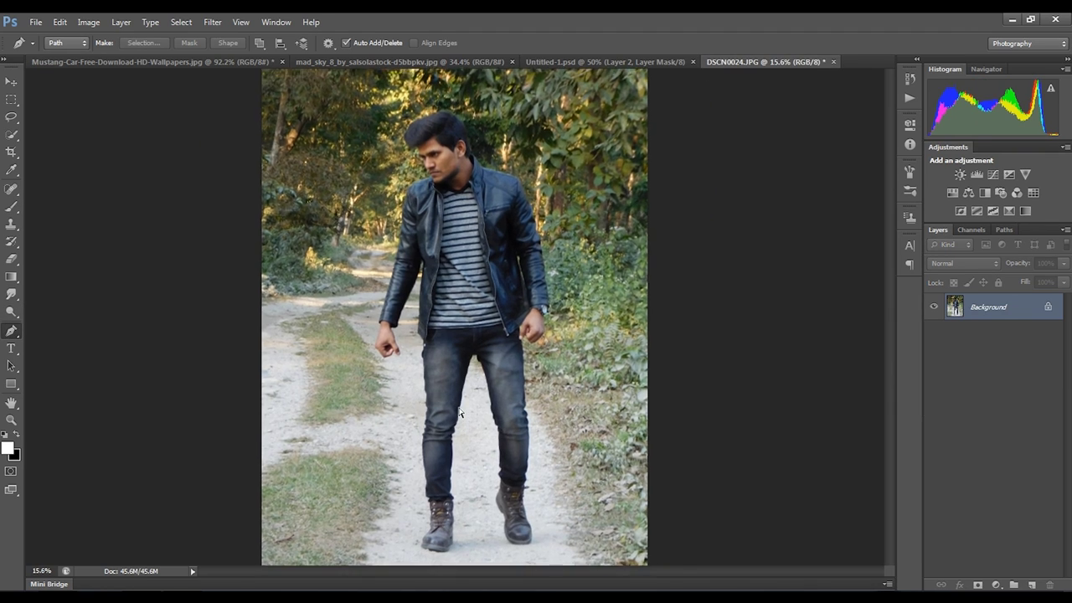
scroll(462, 396, up, 1)
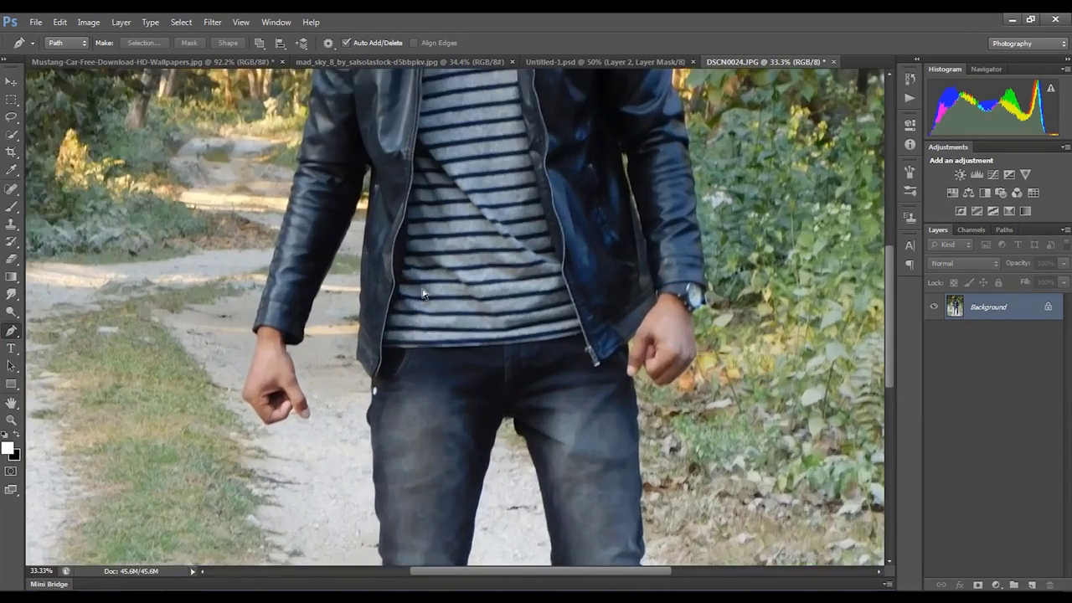
scroll(463, 396, up, 1)
click(284, 344)
drag(337, 229, 346, 205)
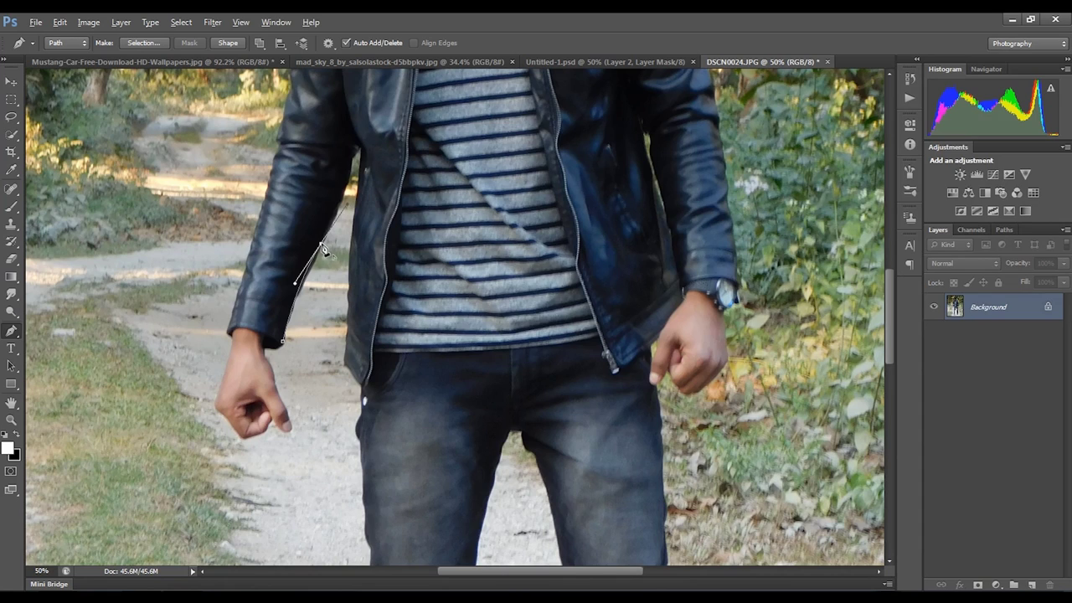
click(350, 154)
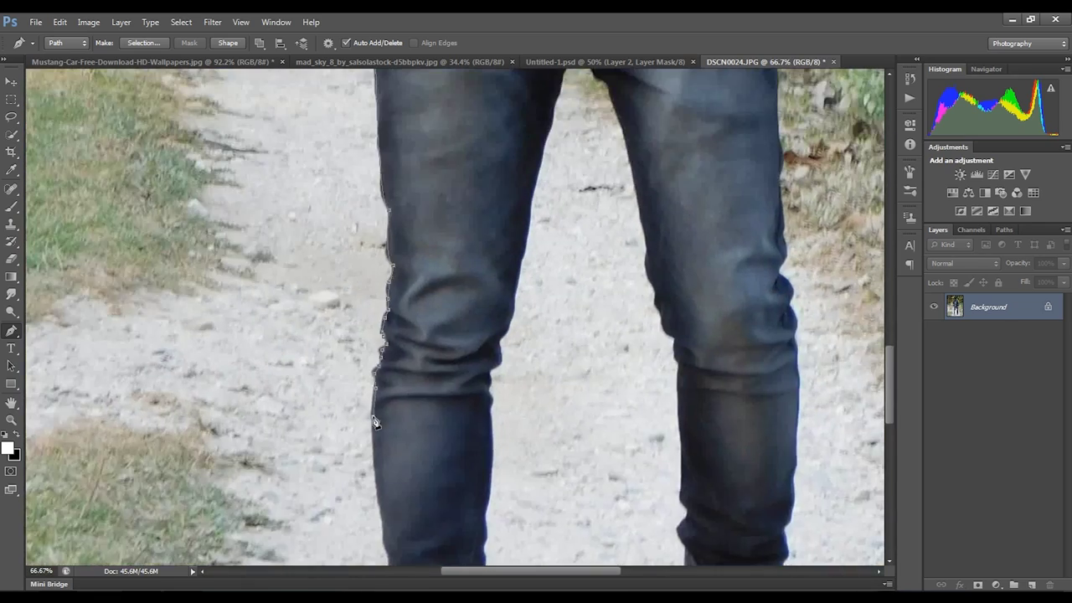
Step: Continue the path down and around both legs and boots
scroll(375, 424, down, 5)
click(399, 342)
click(498, 491)
click(491, 275)
scroll(491, 276, up, 5)
click(512, 101)
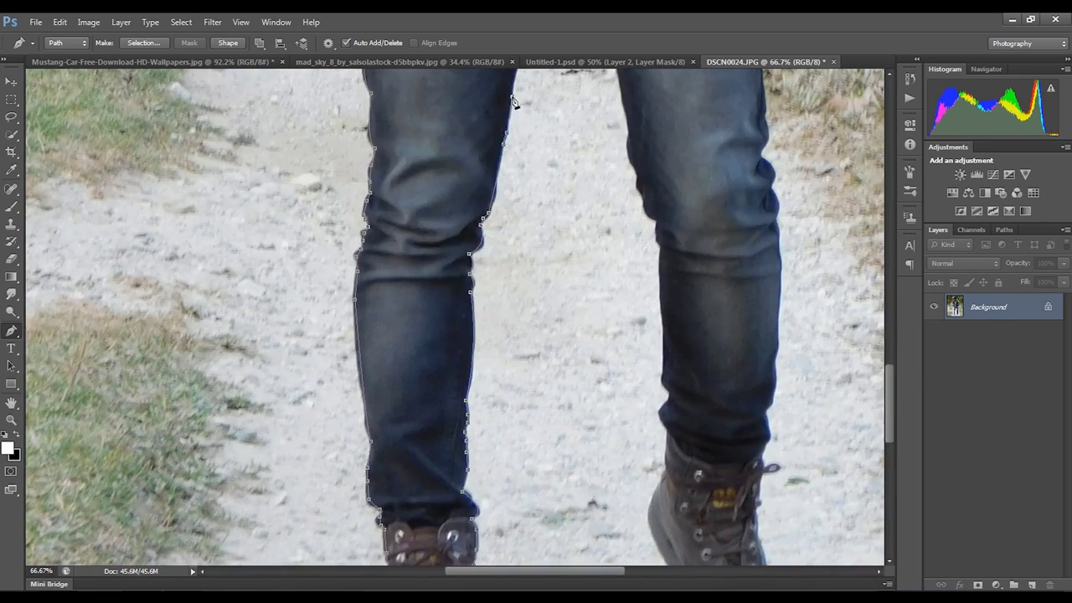
scroll(455, 318, up, 5)
scroll(455, 318, down, 5)
scroll(455, 318, down, 5)
click(524, 295)
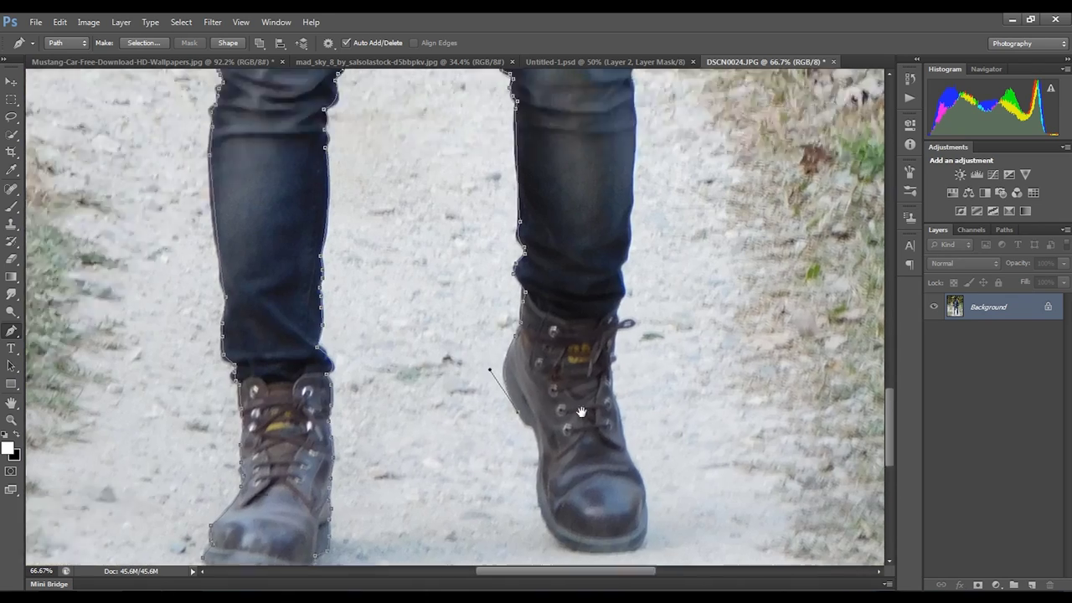
scroll(581, 412, down, 3)
click(611, 390)
click(589, 167)
Step: Trace the right sleeve, shoulder, neck, hair and left hand, closing the path at its start
scroll(589, 168, up, 5)
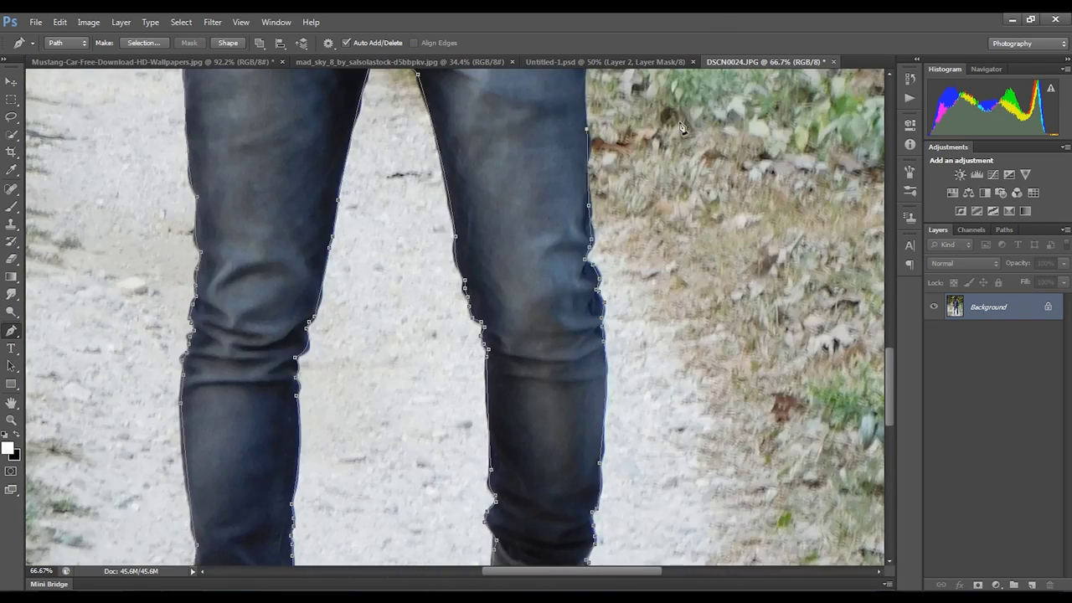
scroll(682, 127, up, 3)
scroll(636, 251, up, 4)
click(634, 447)
click(593, 164)
scroll(593, 165, up, 3)
click(593, 264)
click(444, 215)
click(401, 134)
scroll(401, 134, up, 5)
click(260, 350)
click(321, 437)
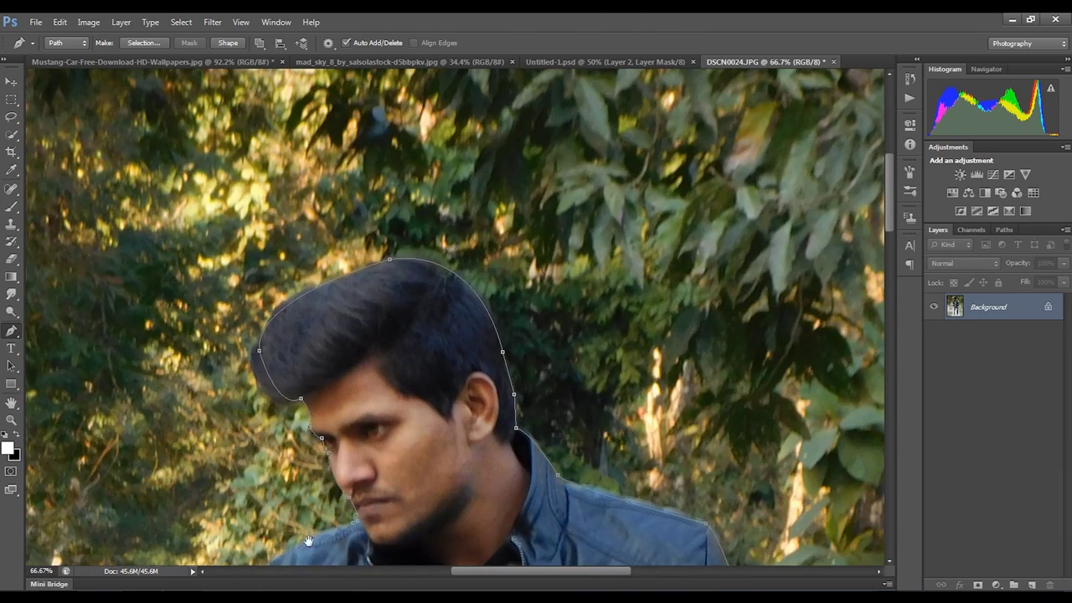
scroll(561, 360, down, 5)
scroll(561, 335, down, 5)
click(407, 415)
scroll(386, 469, down, 2)
click(450, 393)
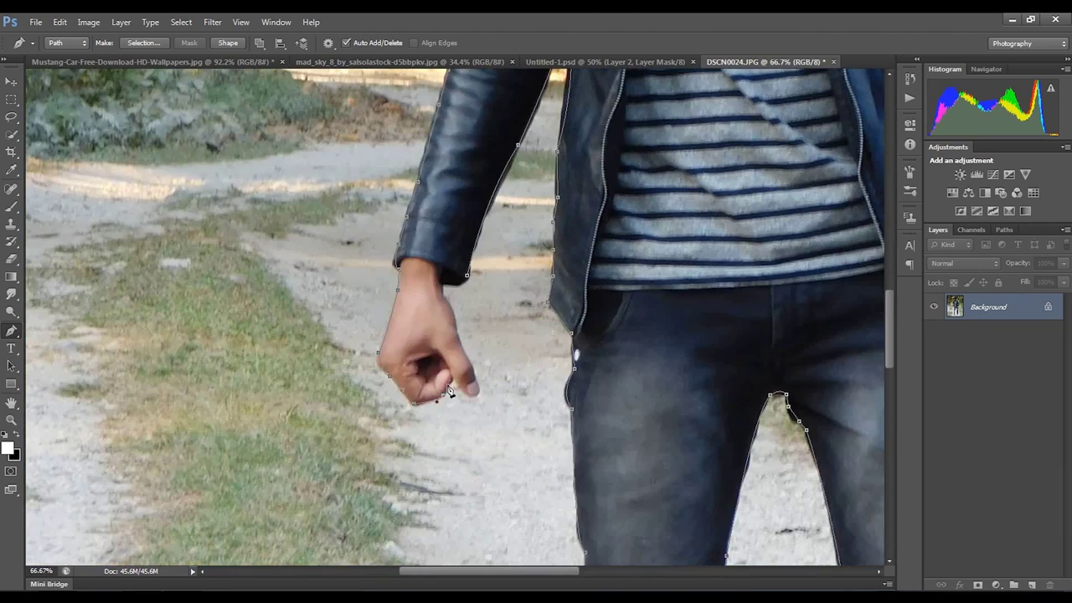
click(470, 283)
key(ctrl+0)
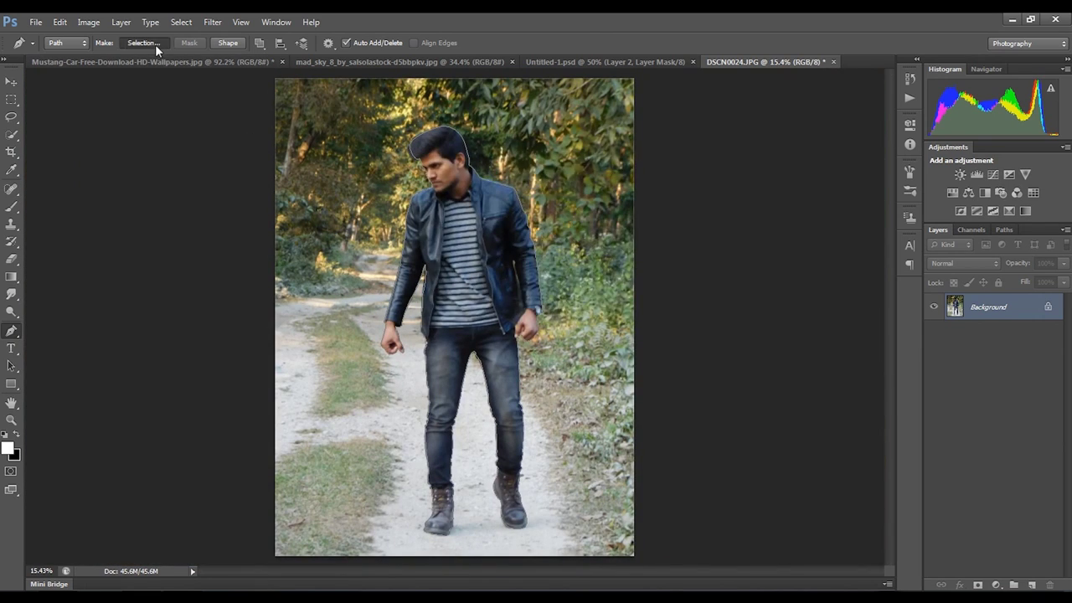
Step: Turn the path into a selection and mask everything except the man
click(143, 42)
click(604, 185)
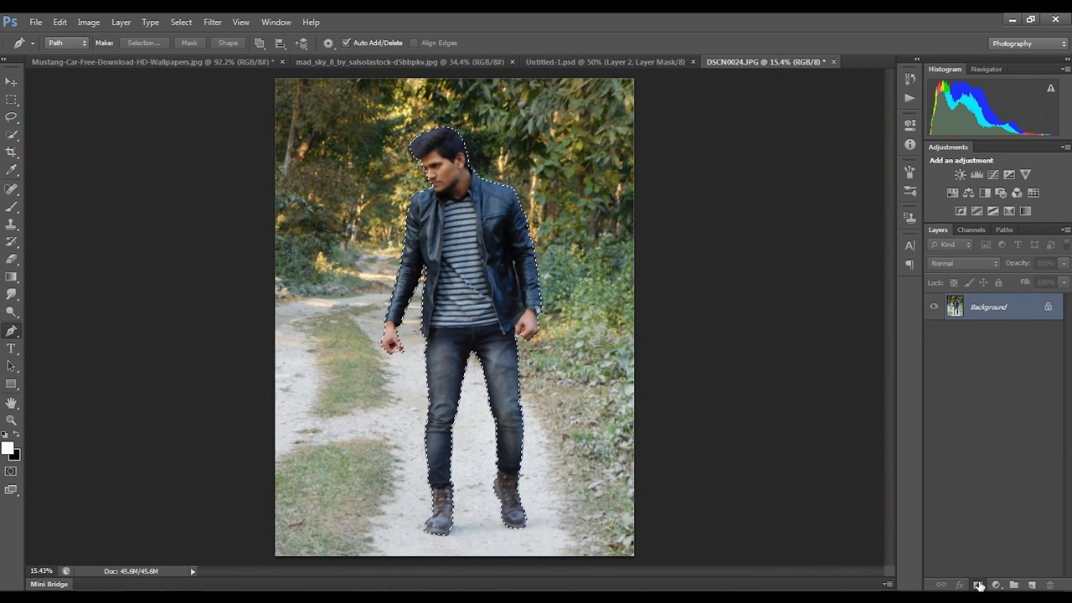
click(977, 585)
Step: Save the man cutout as a PNG file on the Desktop
click(36, 22)
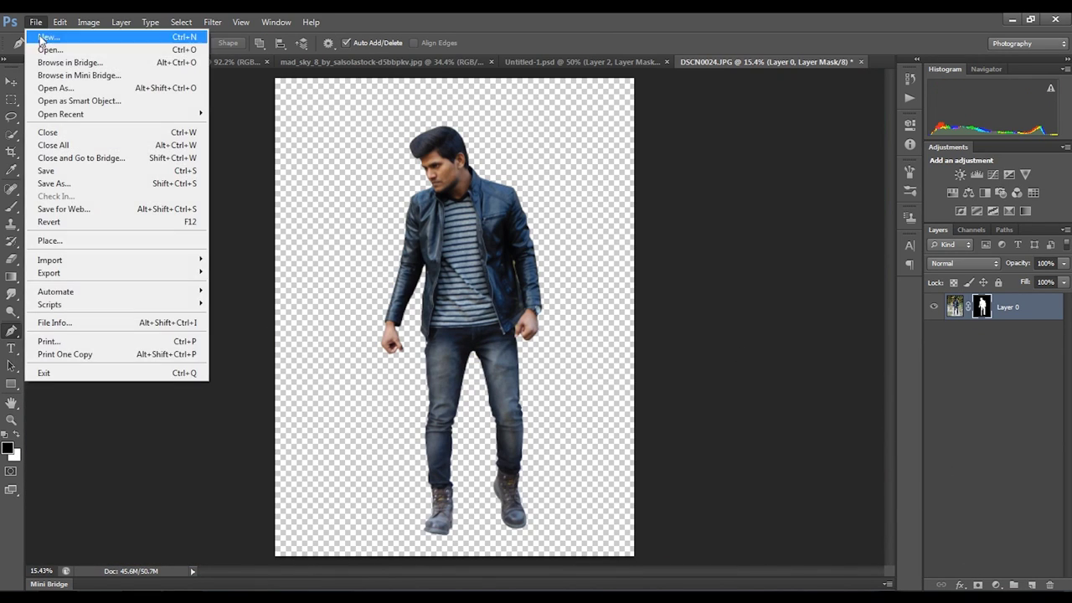
click(67, 179)
click(396, 165)
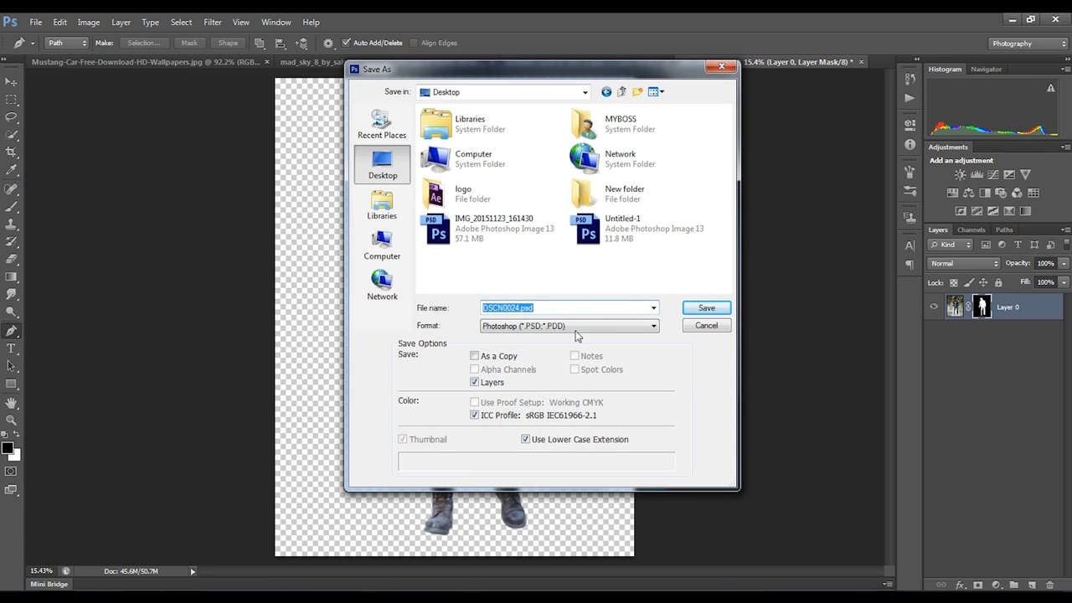
click(586, 326)
click(545, 486)
click(706, 308)
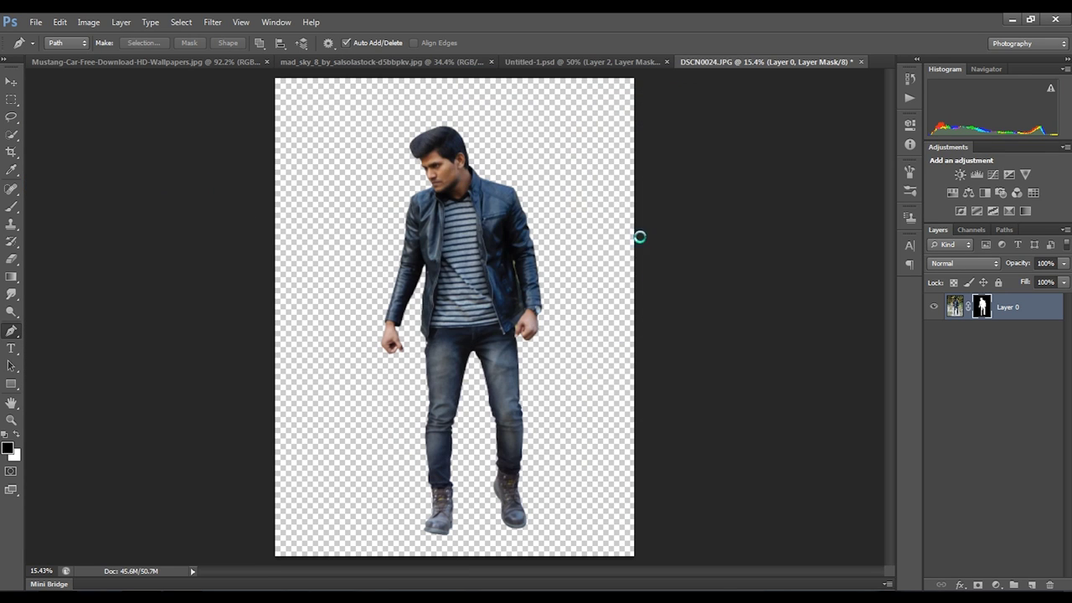
click(583, 201)
Step: Drag the man cutout into the car composite with the Move tool
key(b)
click(16, 82)
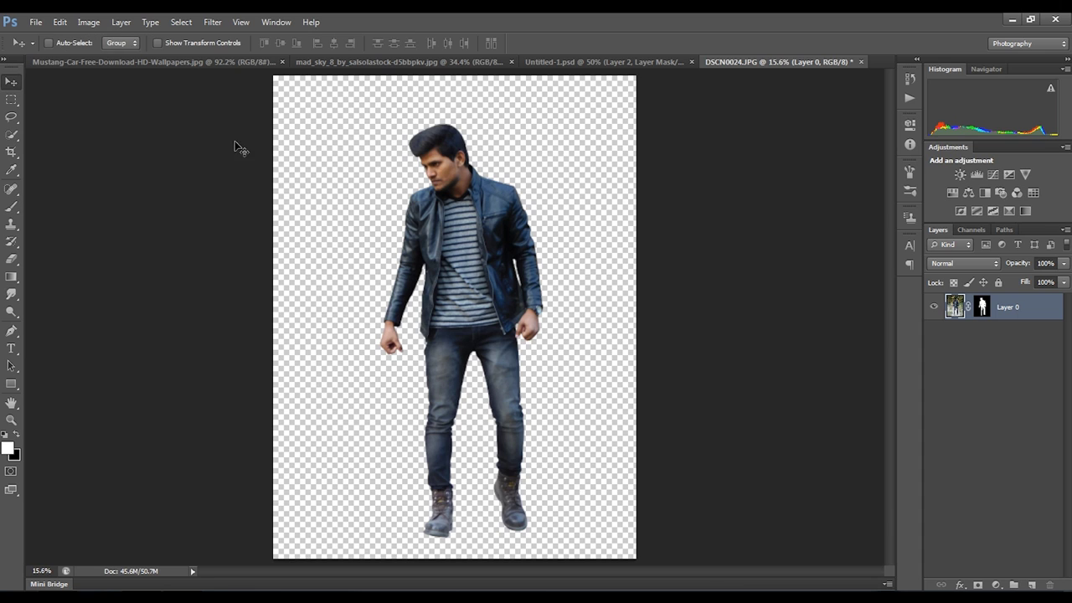
mouse_move(444, 153)
mouse_down()
mouse_move(564, 62)
mouse_move(490, 189)
mouse_up()
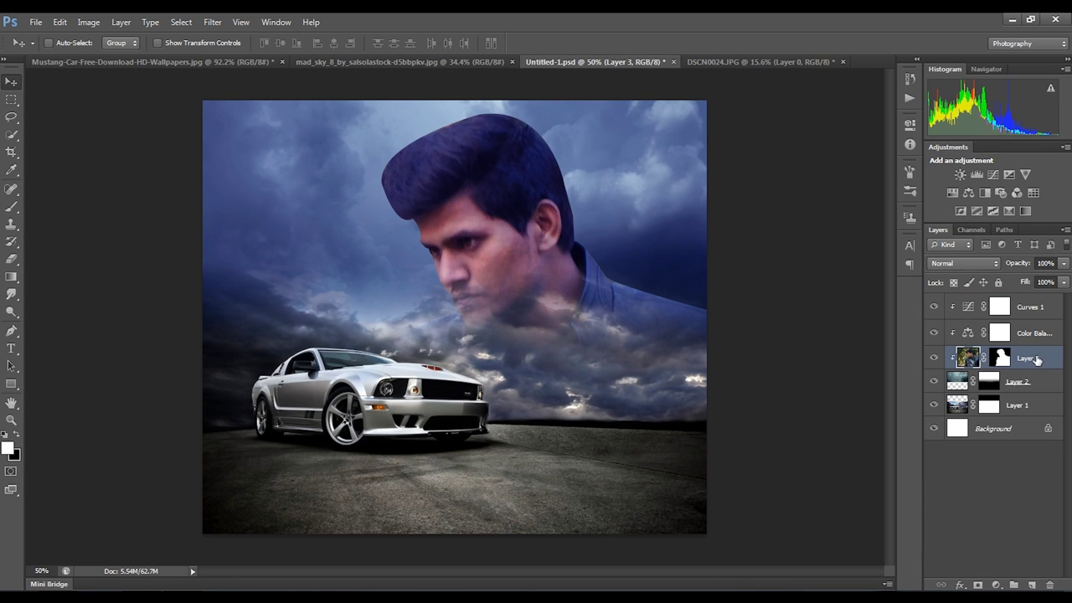
Step: Unclip the man's layer and move it to the top of the layer stack
right_click(1022, 358)
click(972, 283)
drag(1016, 364, 1017, 307)
Step: Free-transform the man down to about 17.9% and place him beside the Mustang's front
click(59, 22)
click(100, 274)
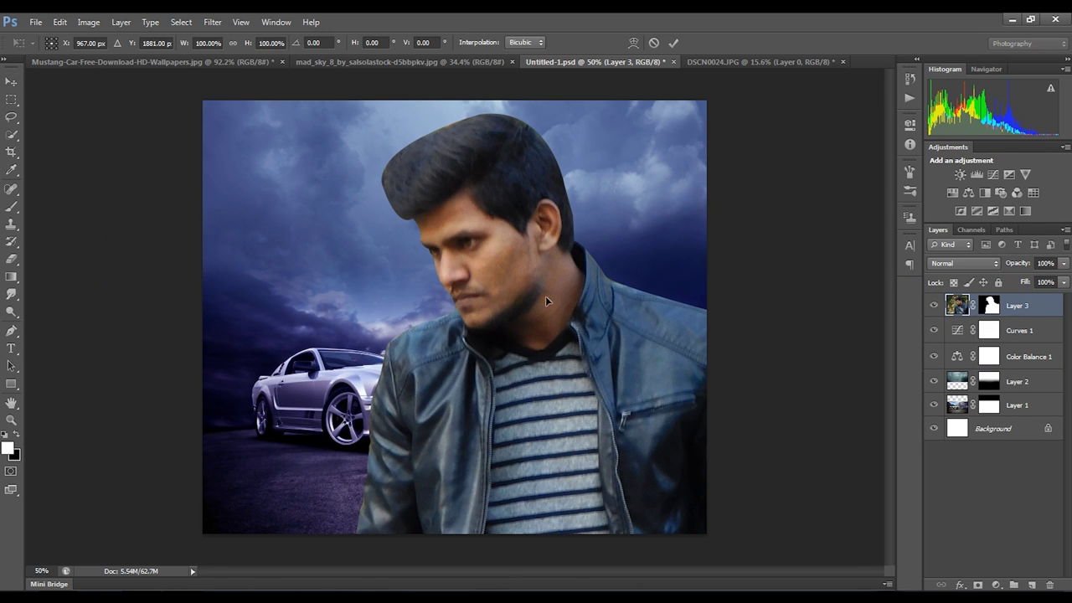
key(ctrl+0)
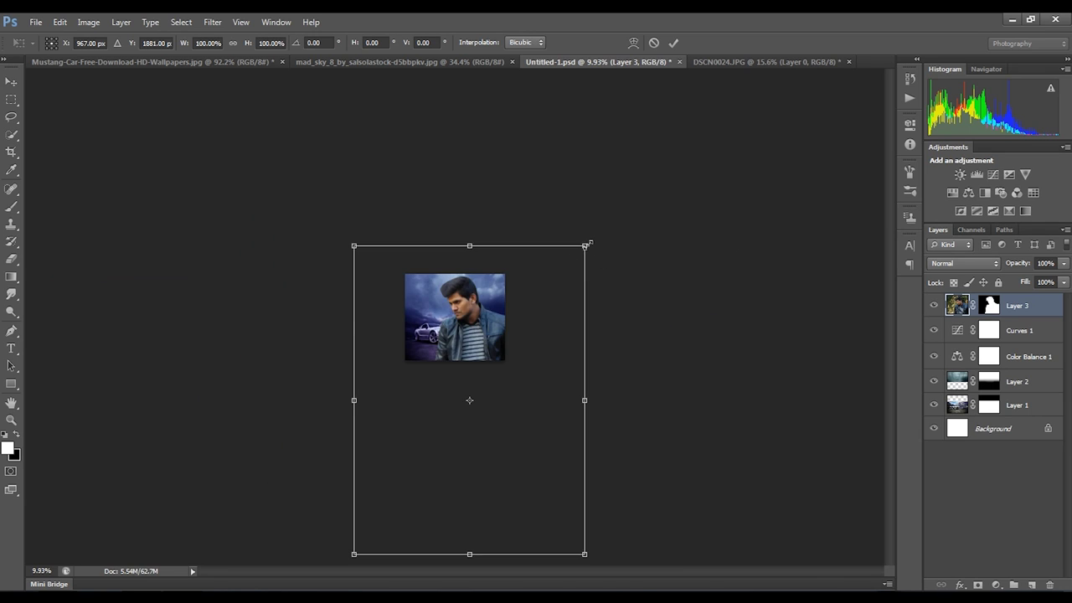
drag(588, 244, 422, 440)
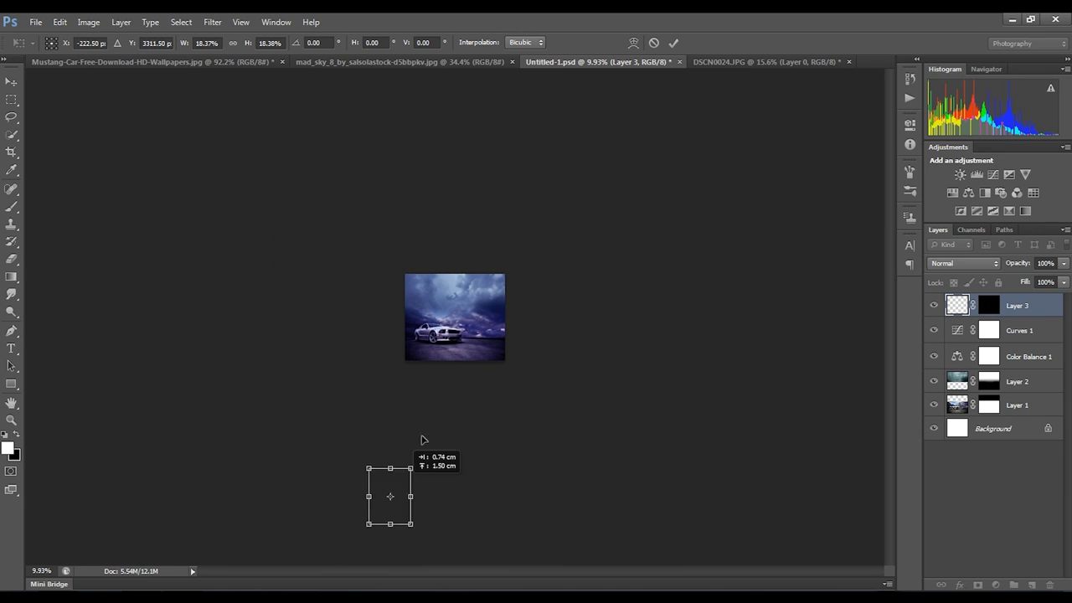
drag(422, 440, 462, 323)
key(ctrl+0)
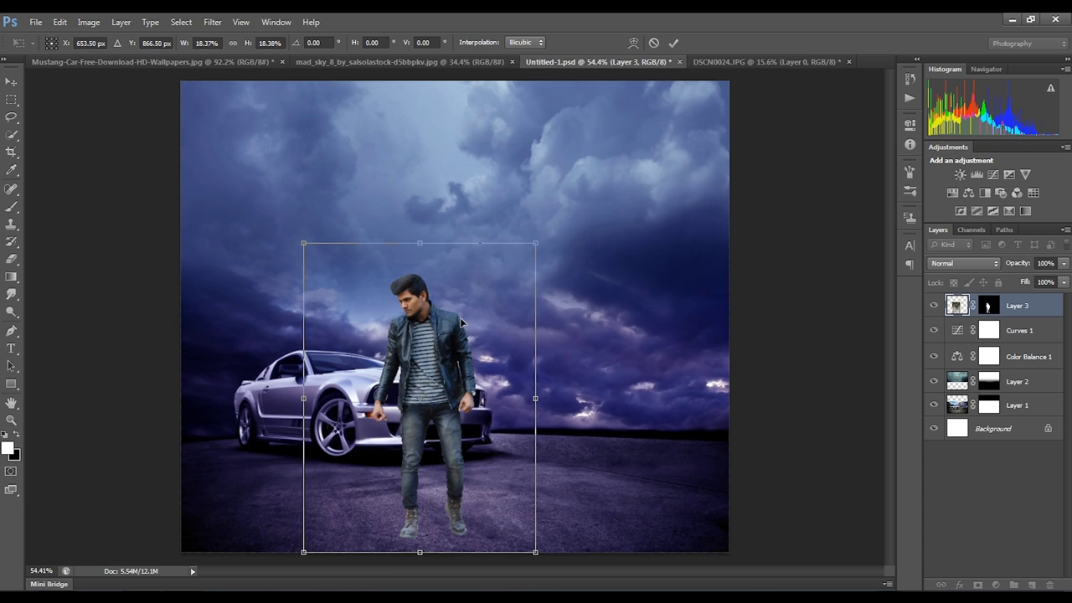
drag(481, 357, 540, 324)
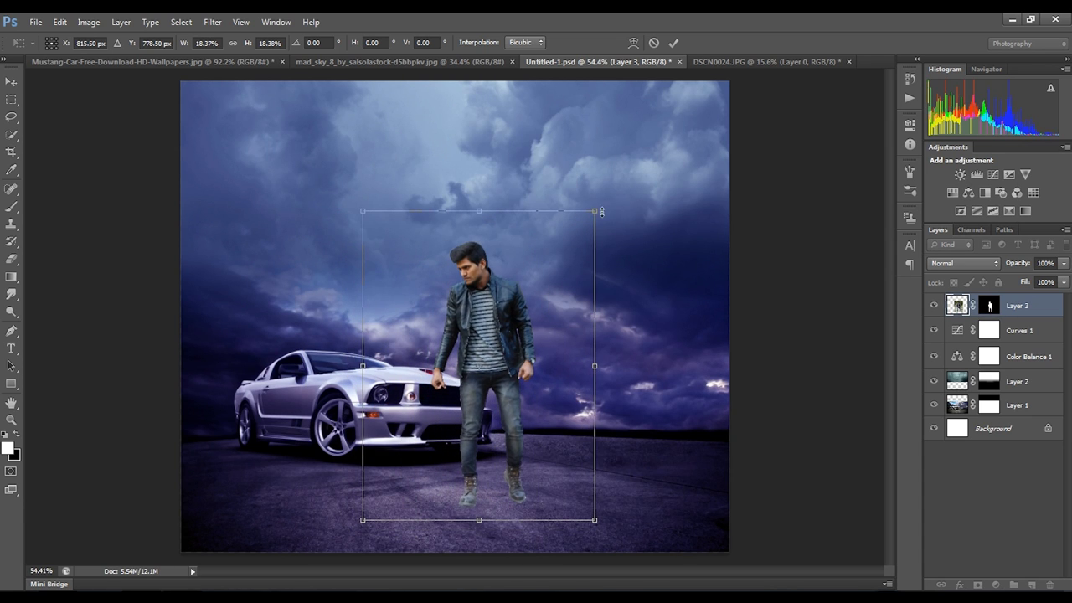
drag(596, 212, 593, 216)
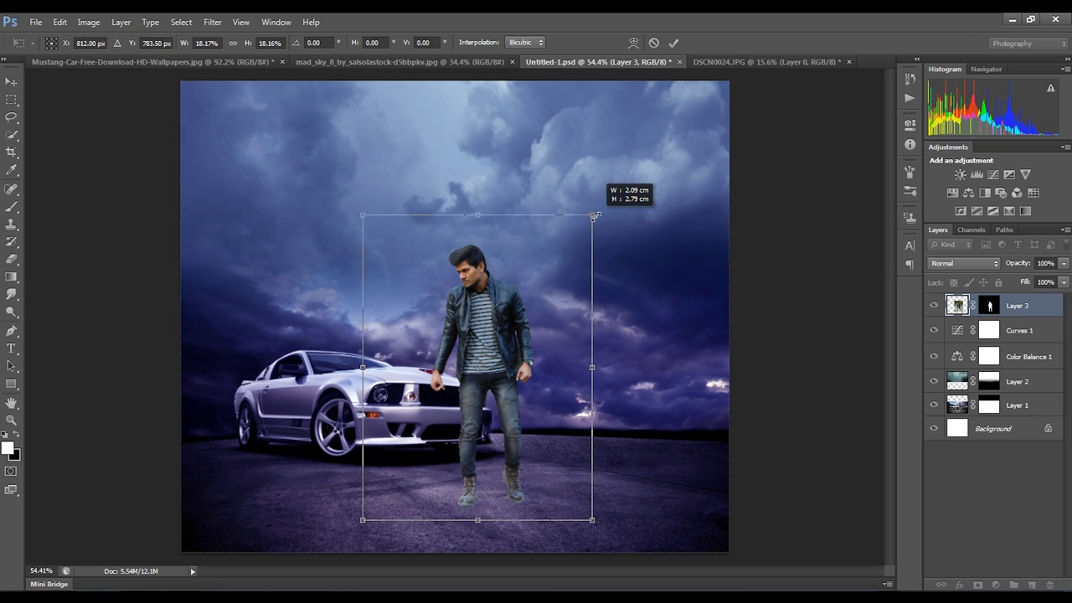
drag(531, 275, 539, 274)
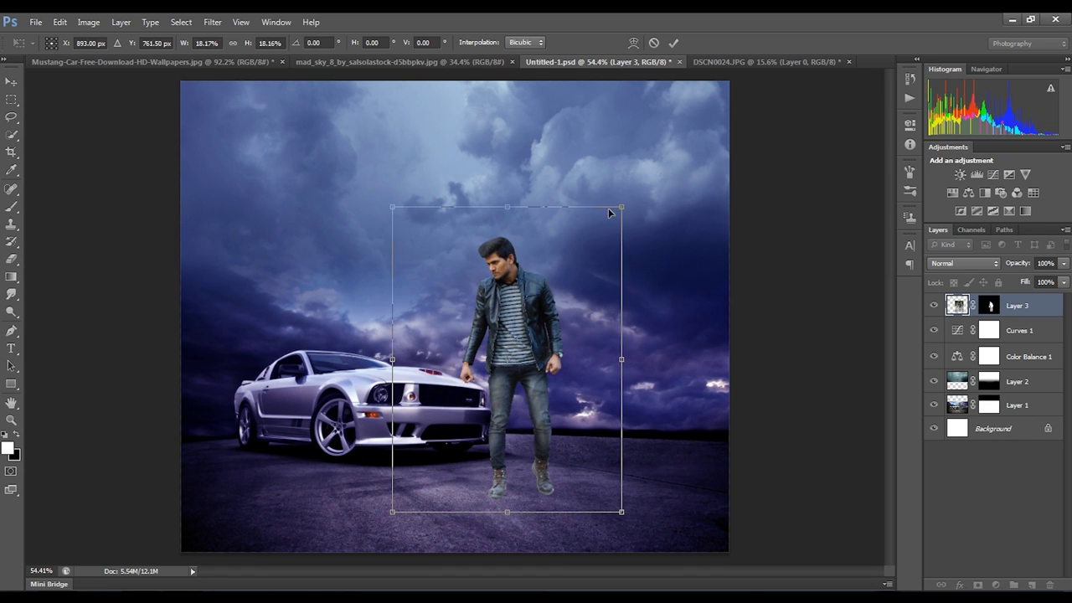
drag(619, 210, 617, 216)
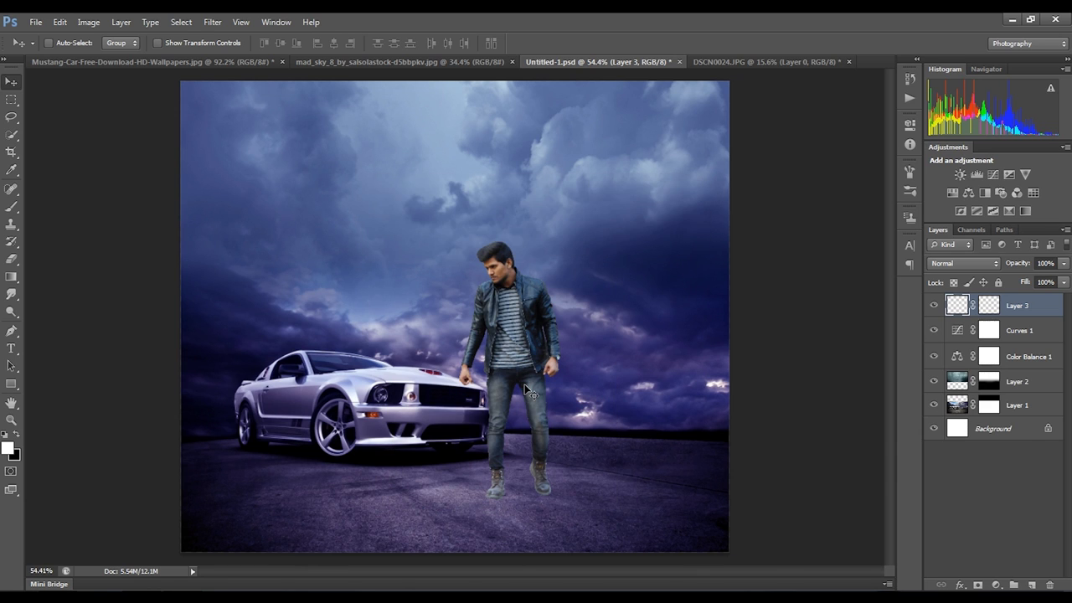
Step: Nudge the man slightly right and clip Color Balance 1 and Curves 1 to the sky
drag(522, 414, 539, 433)
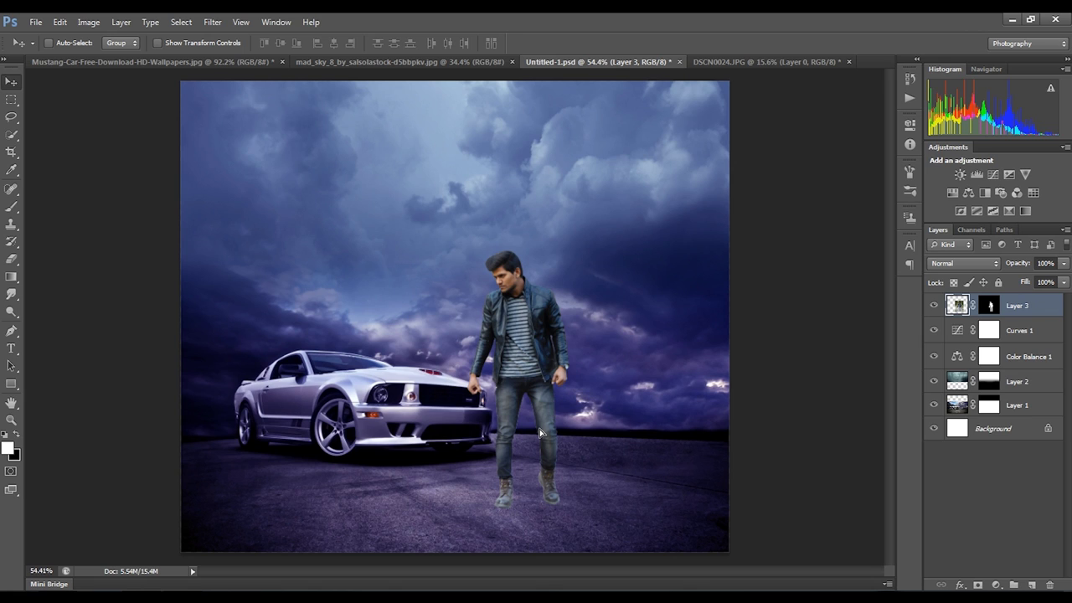
click(1030, 356)
alt+click(1036, 366)
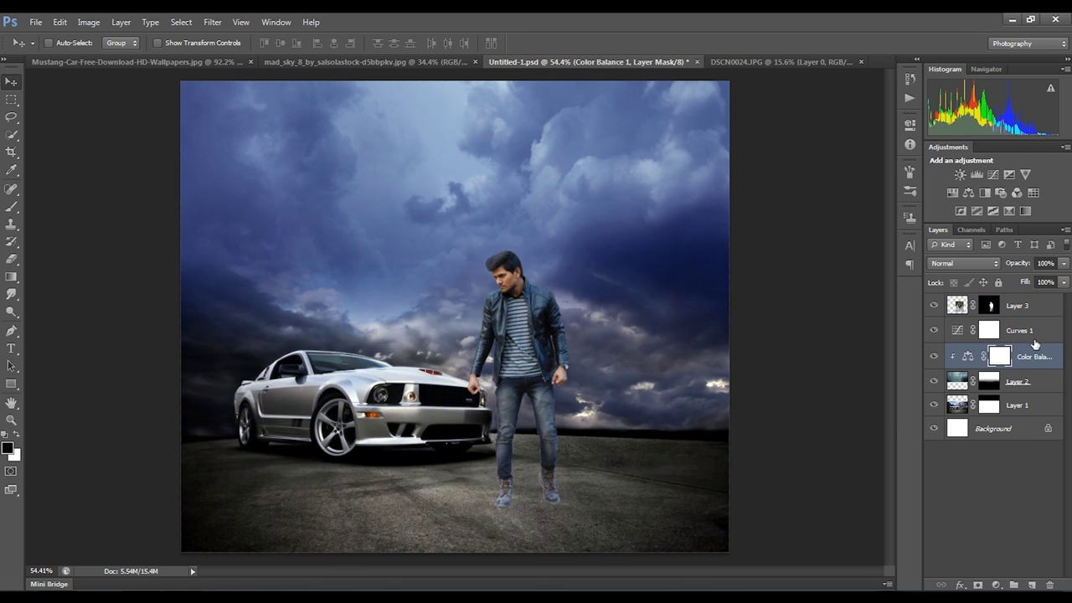
alt+click(1034, 342)
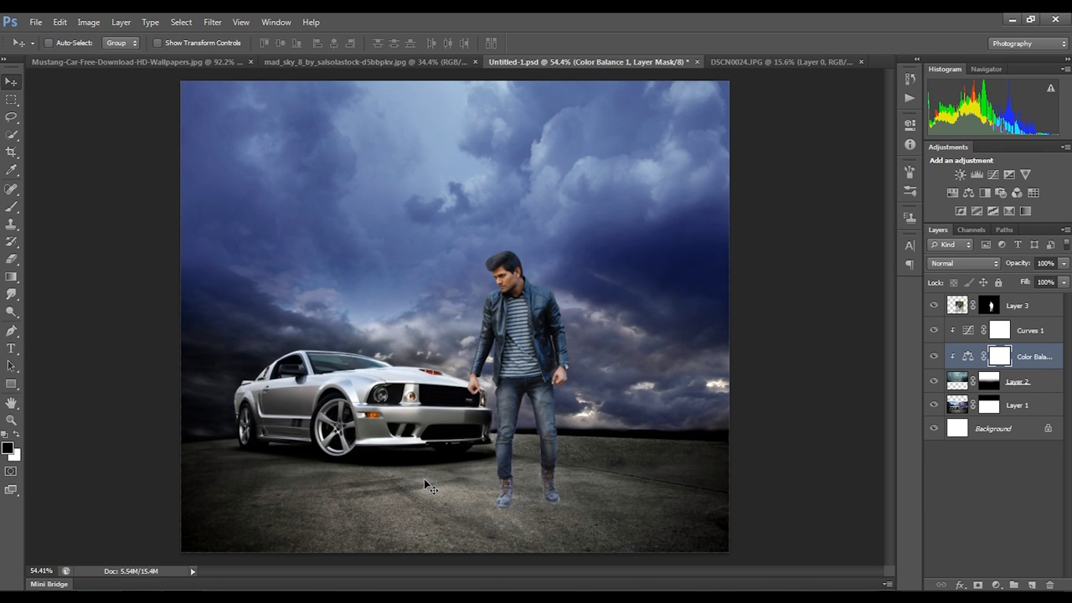
Step: Zoom to 100% on the man's boots and road, then select Layer 3
key(ctrl+plus)
key(ctrl+plus)
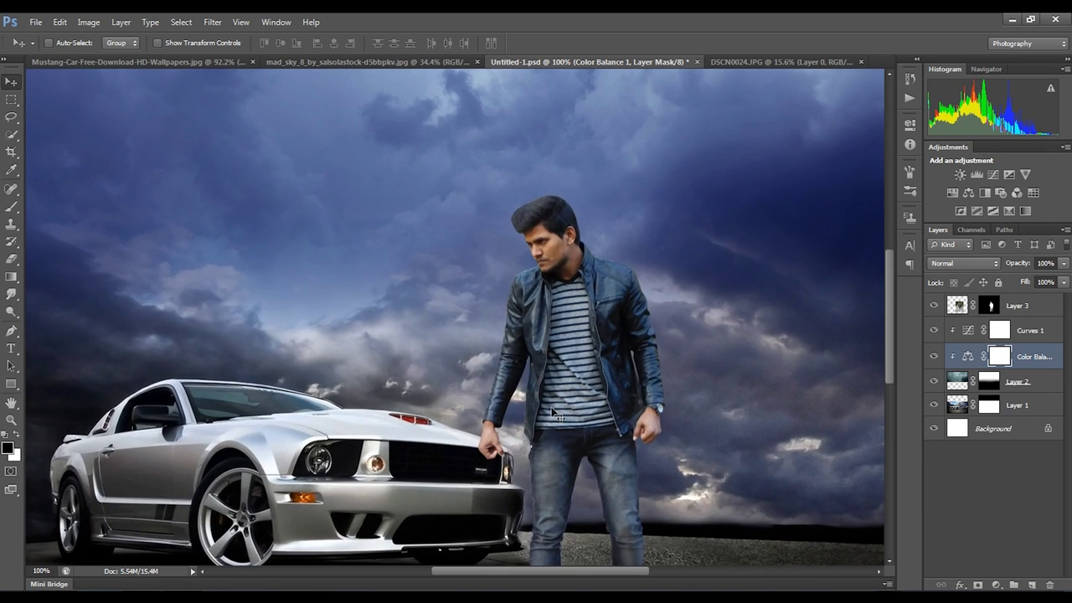
drag(583, 462, 553, 338)
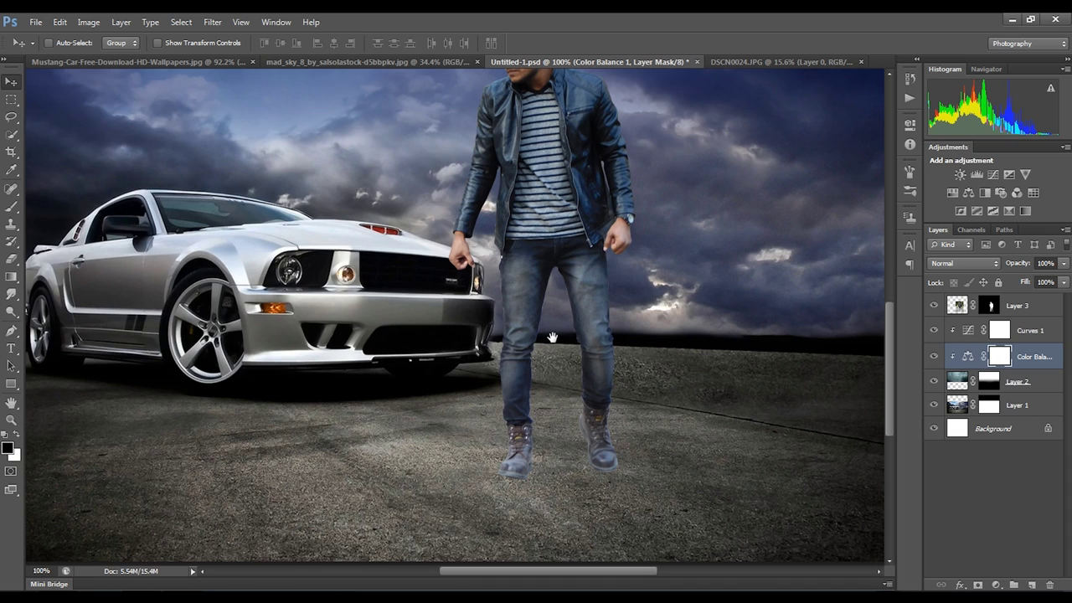
click(1019, 310)
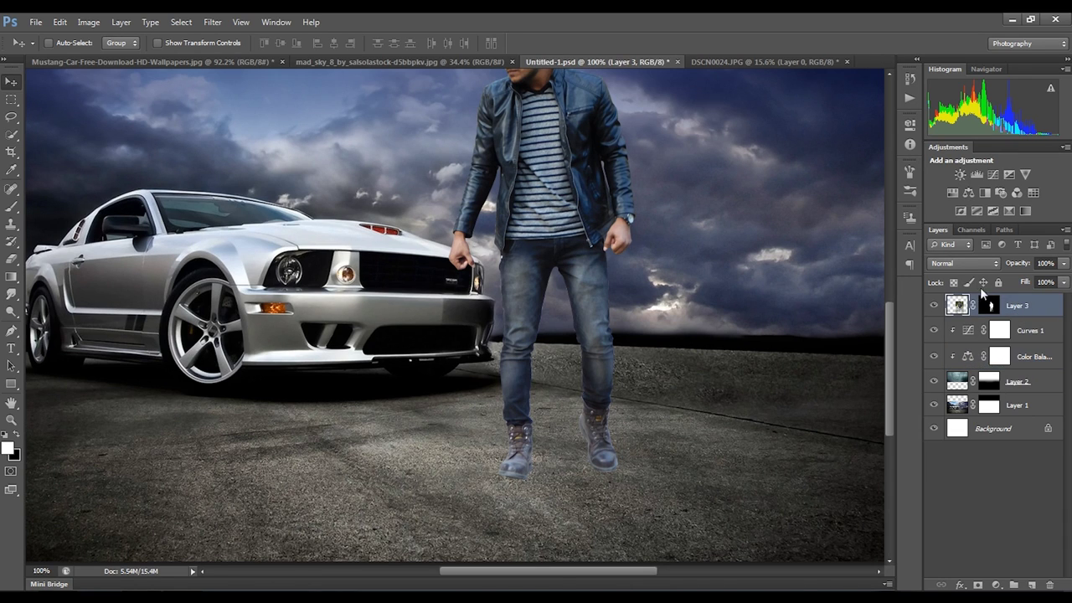
Step: Add a Levels adjustment clipped to the man with the black input set to 13
click(976, 175)
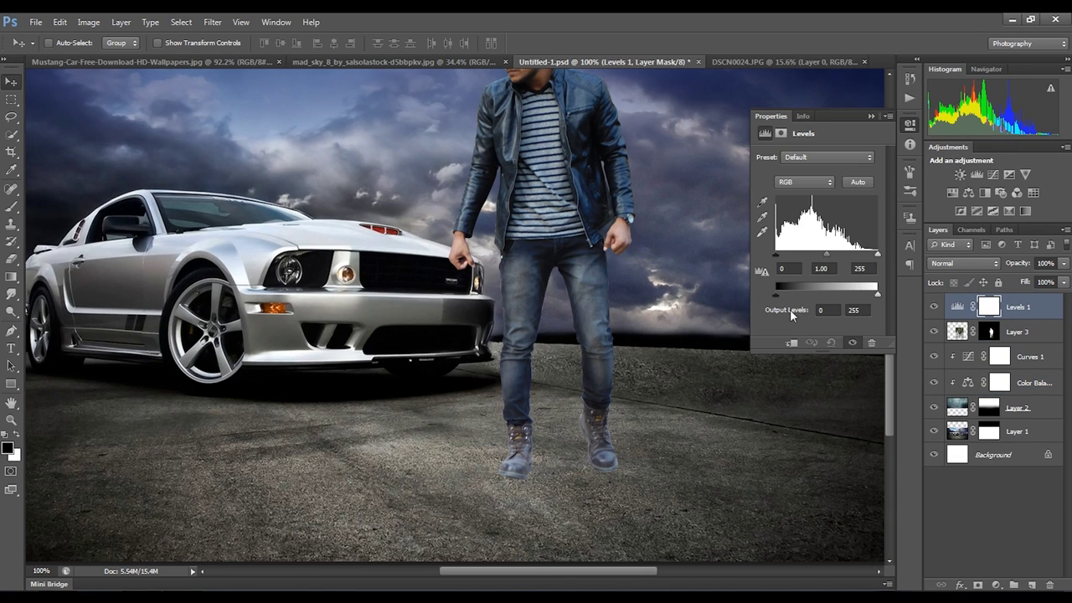
click(792, 343)
drag(641, 206, 637, 270)
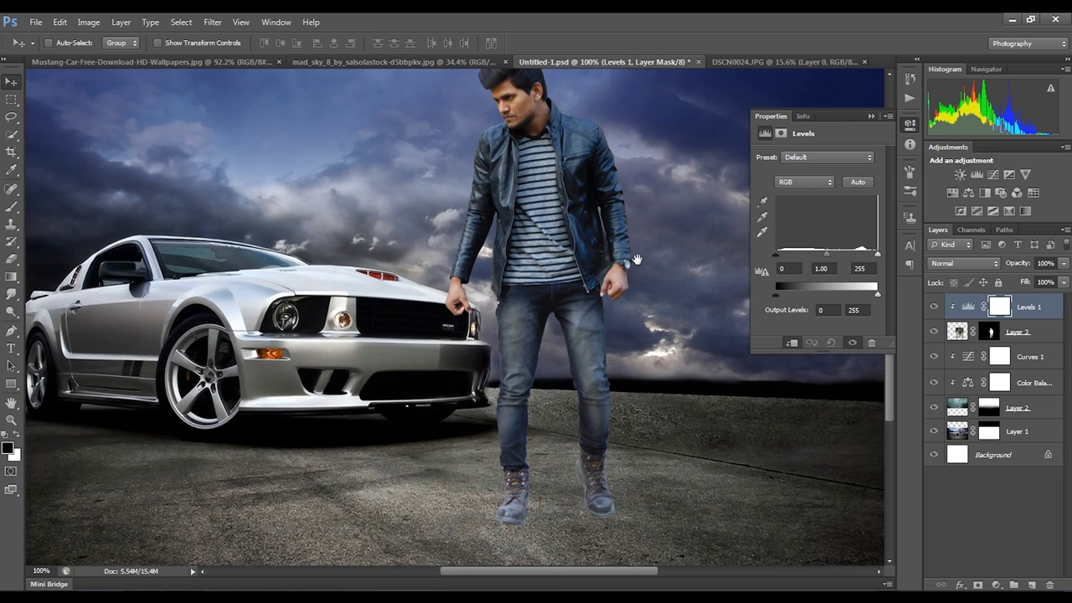
drag(781, 254, 783, 254)
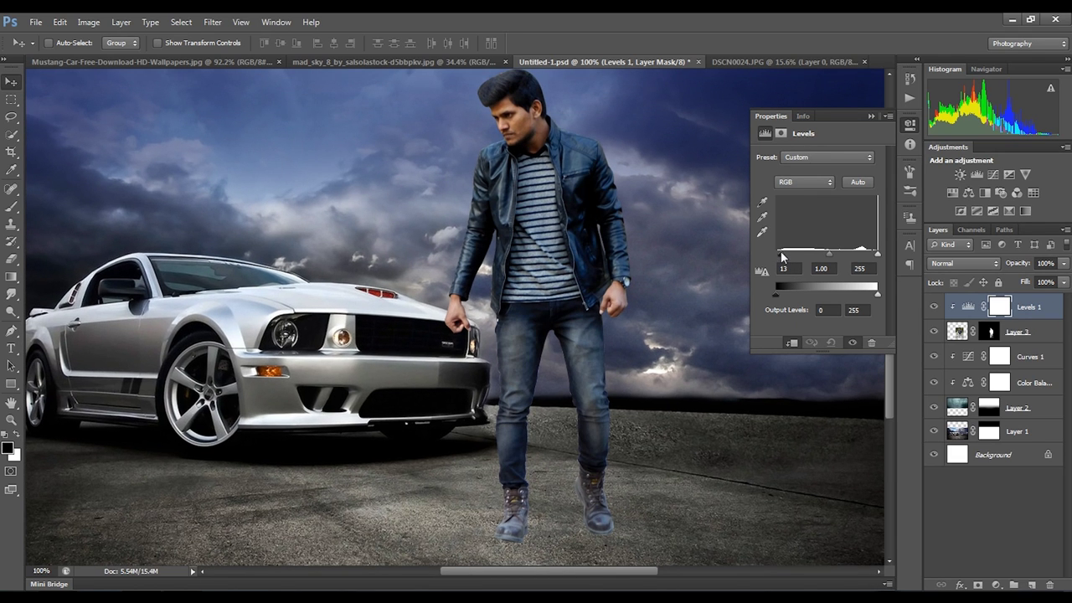
click(871, 117)
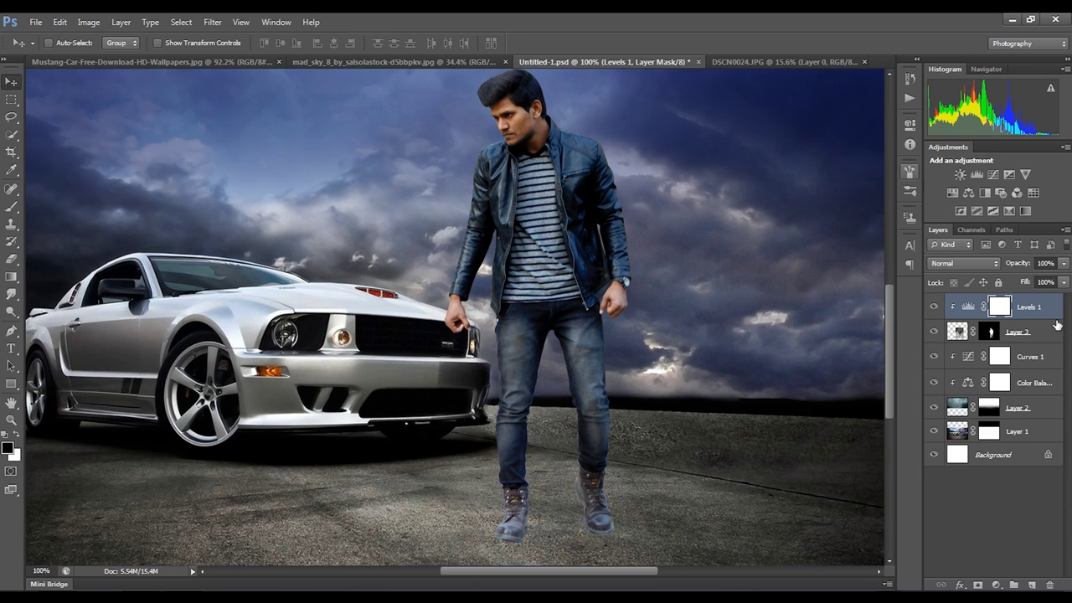
Step: Paint black on the Levels mask to keep the darkening off the man's face
click(11, 206)
right_click(540, 138)
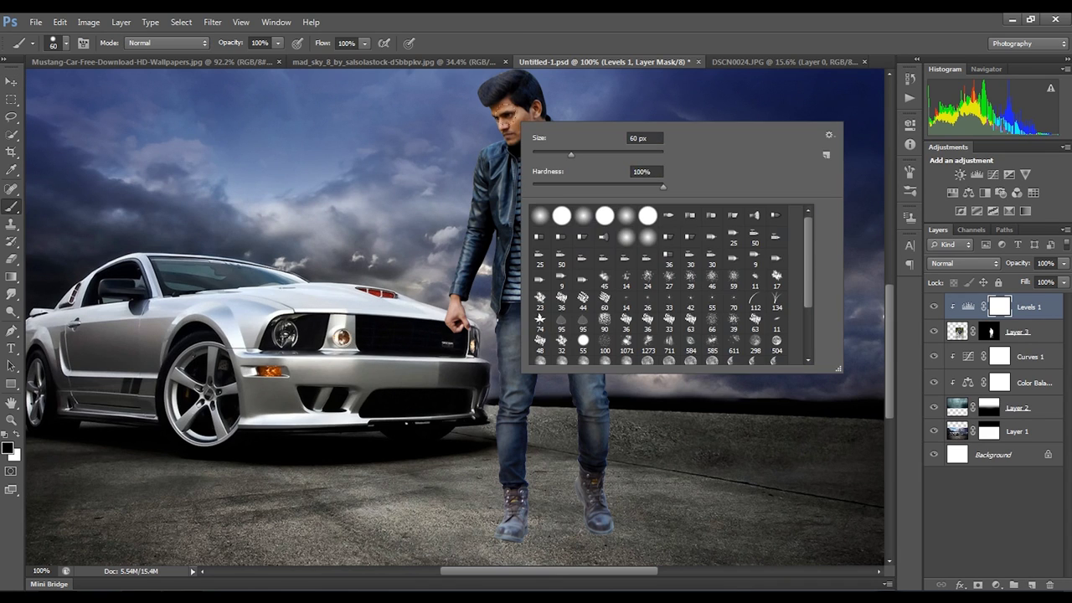
key(Return)
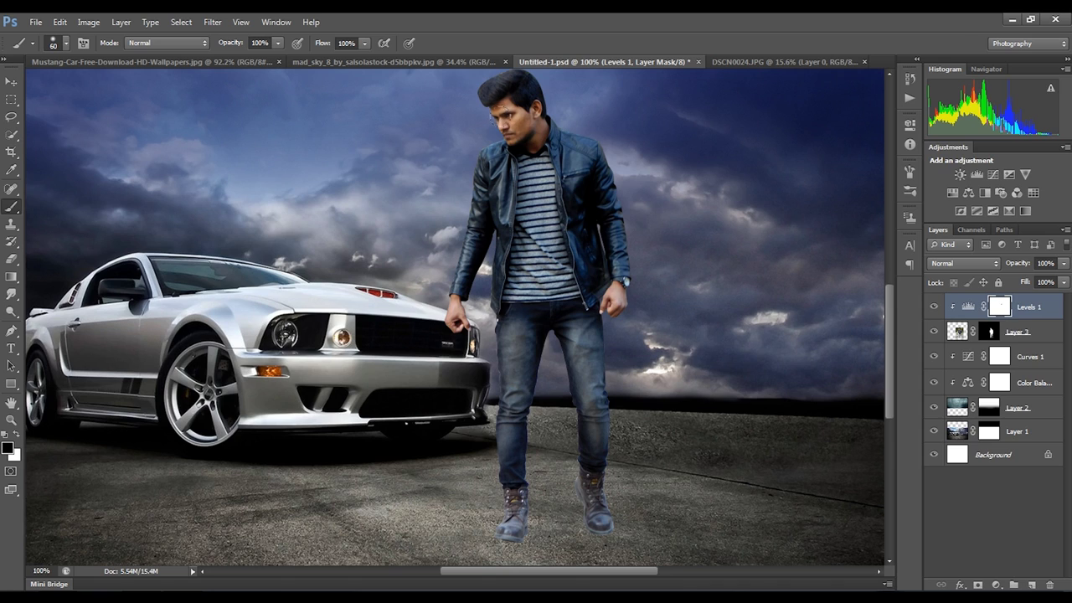
drag(513, 125, 521, 124)
key(bracketleft)
key(bracketleft)
key(bracketleft)
key(bracketright)
key(bracketright)
key(bracketright)
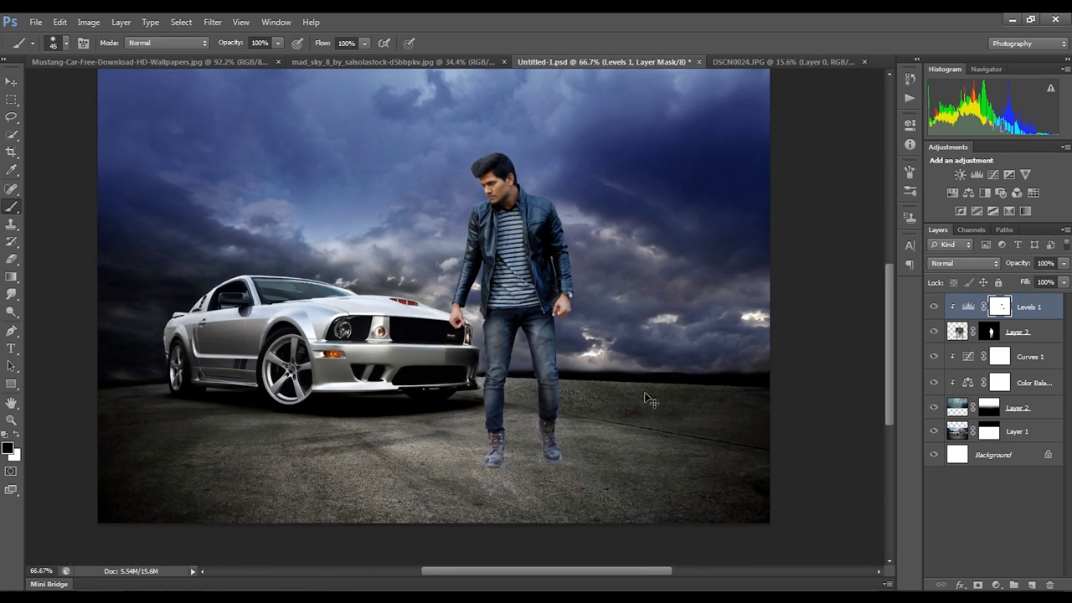
drag(640, 385, 651, 399)
click(987, 334)
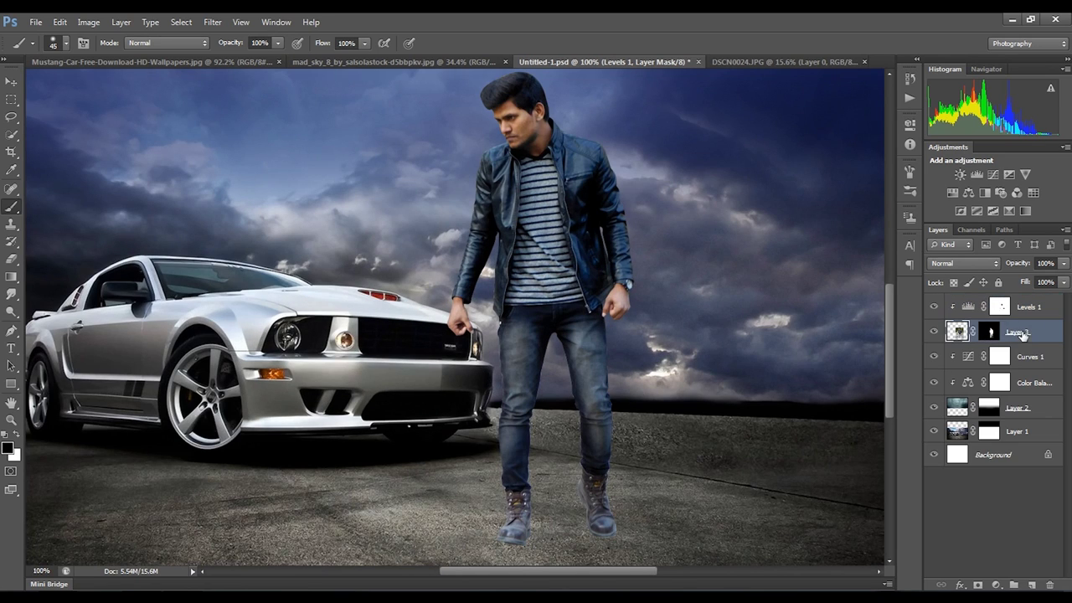
Step: Create Layer 4 clipped to the man and set the foreground colour to black
key(x)
click(1032, 585)
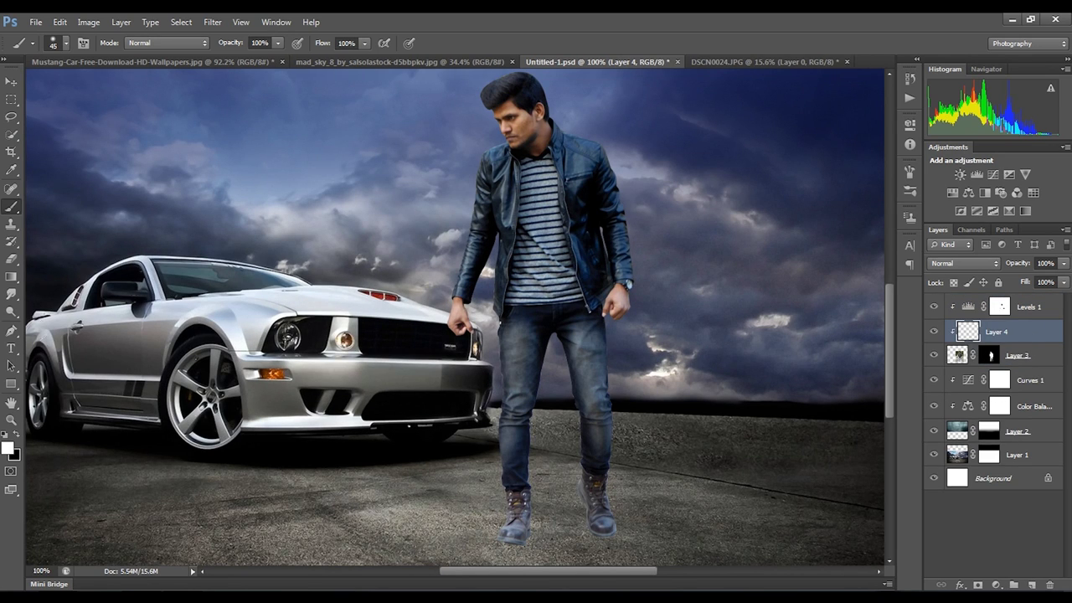
click(9, 448)
text(0)
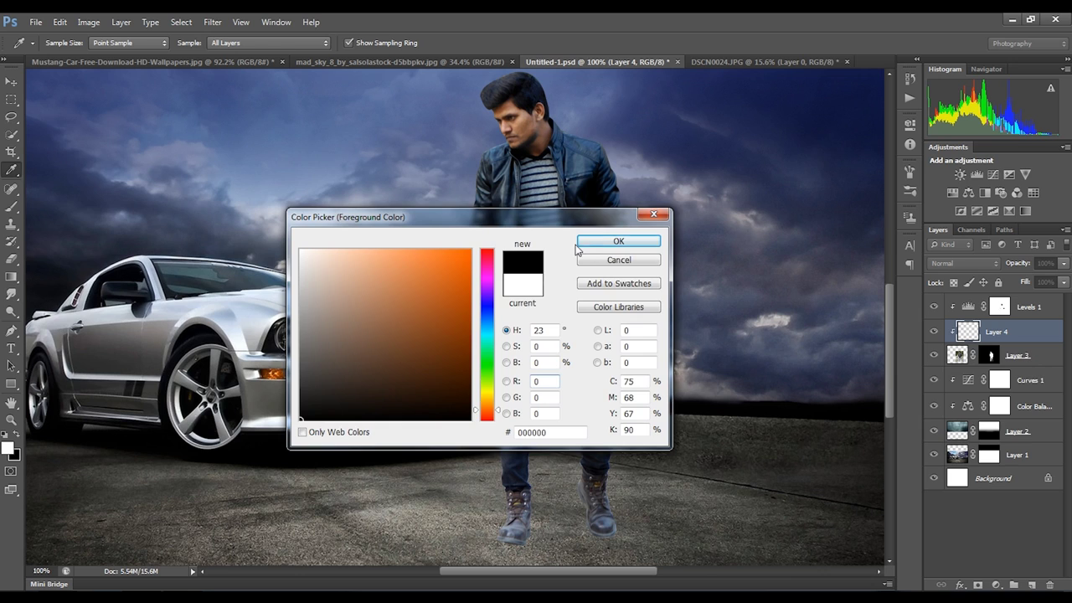
click(617, 239)
Step: With a large soft black brush, darken the man's legs, thigh and boots
right_click(258, 240)
drag(324, 271, 389, 273)
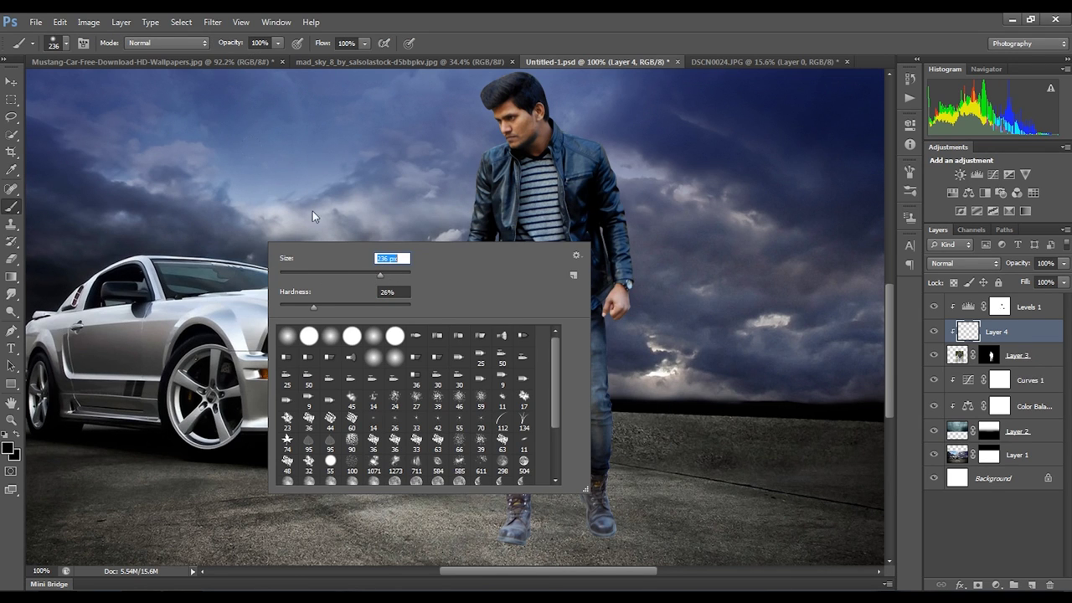
drag(314, 305, 265, 308)
key(Return)
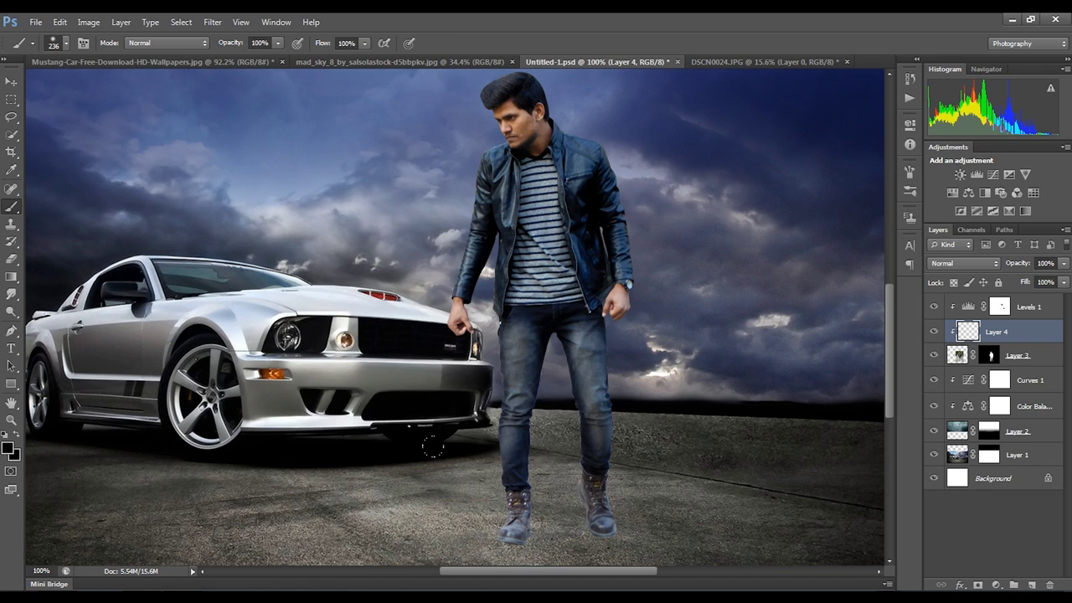
drag(445, 441, 557, 436)
drag(399, 371, 512, 333)
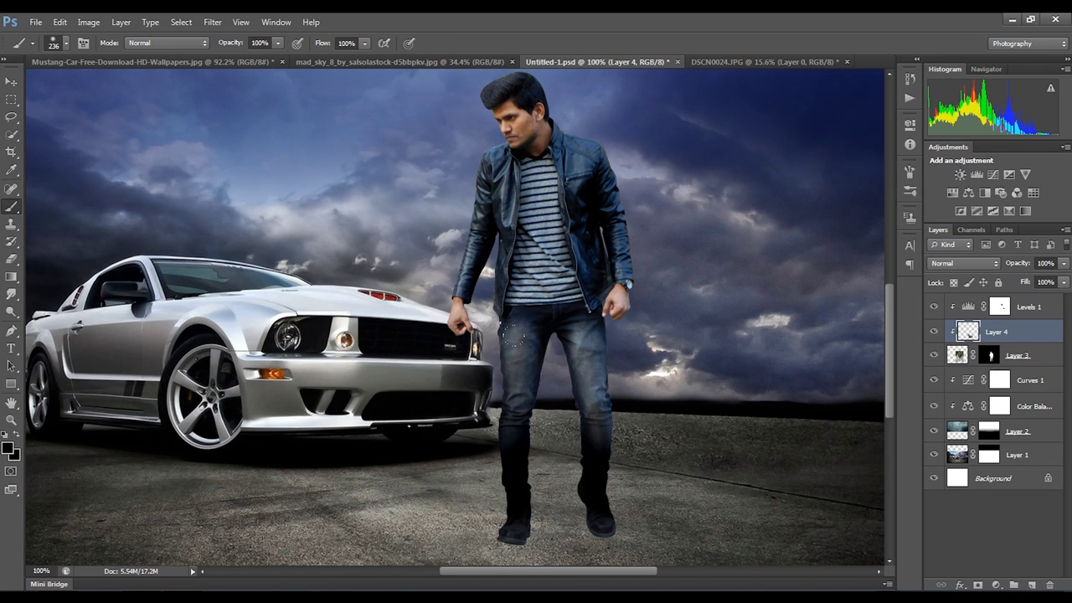
drag(595, 377, 434, 348)
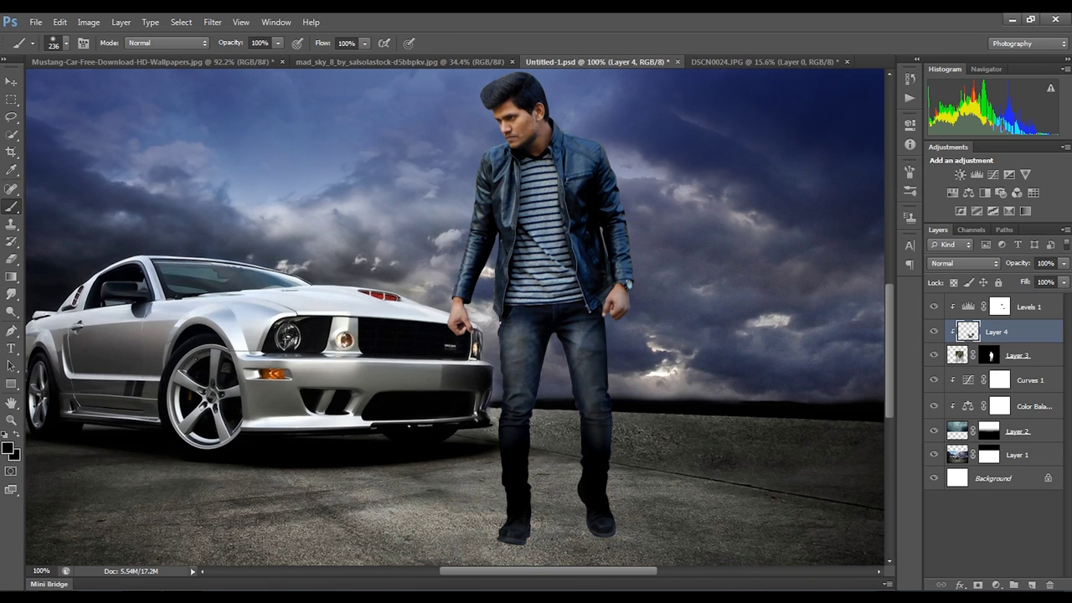
Step: Fade Layer 4 to 54% opacity and add a Color Balance adjustment above the man
click(1063, 263)
drag(1064, 279, 1024, 283)
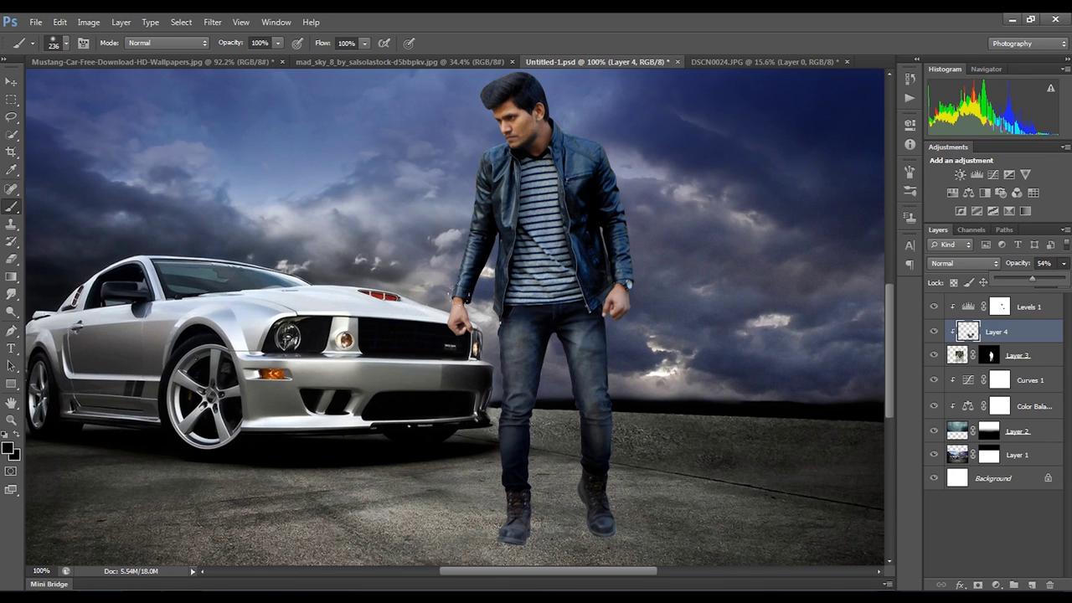
key(ctrl+minus)
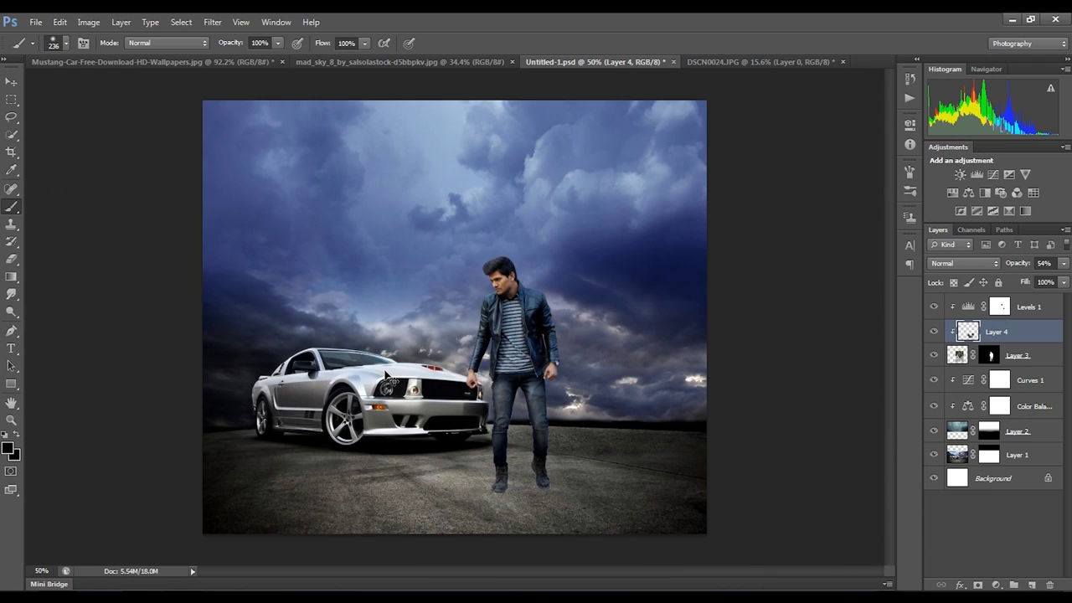
drag(390, 377, 578, 336)
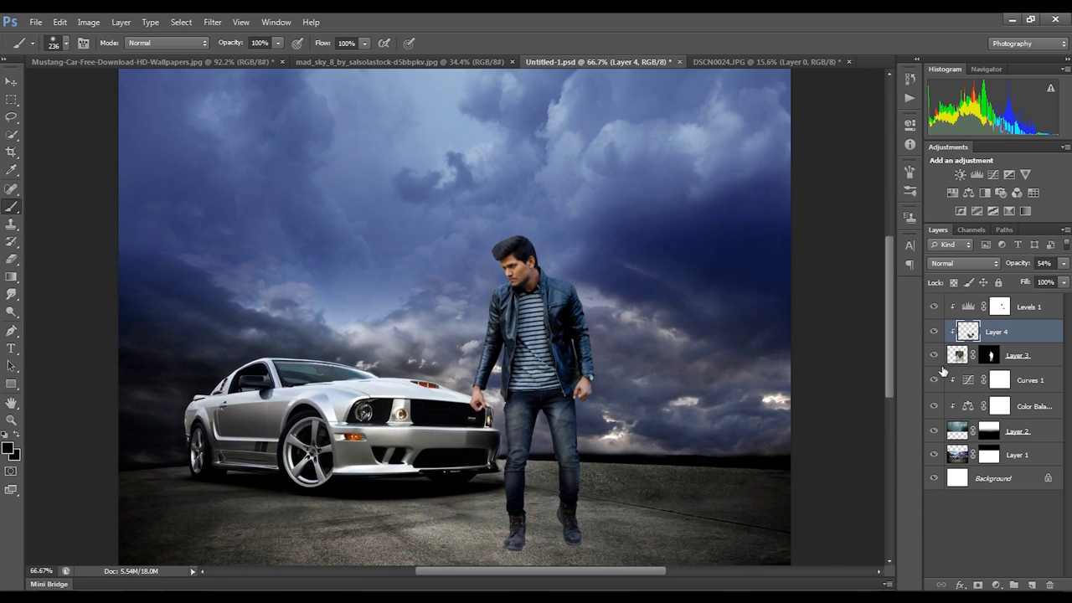
click(1013, 355)
click(968, 193)
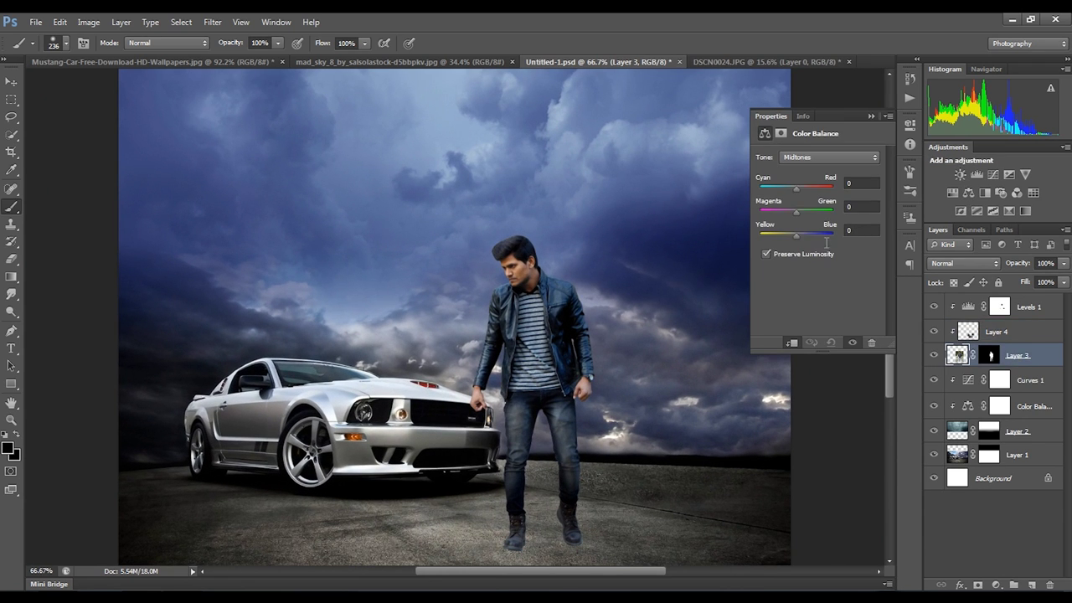
Step: Set Color Balance 2 midtones to +11 Yellow–Blue, zoom to 100%, and load the man's selection
drag(804, 239, 800, 235)
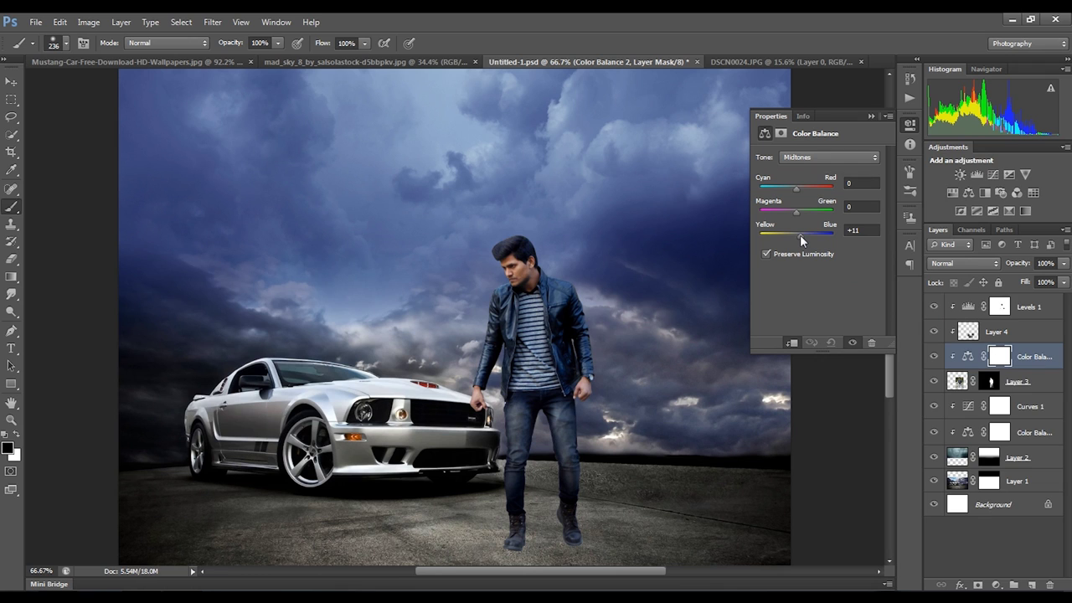
click(872, 116)
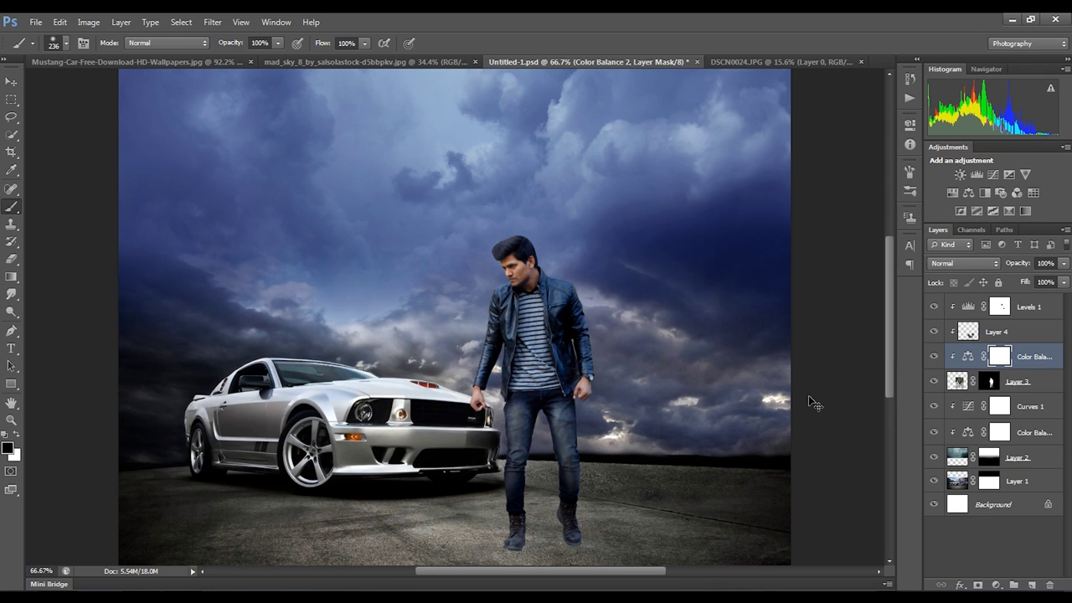
key(ctrl+plus)
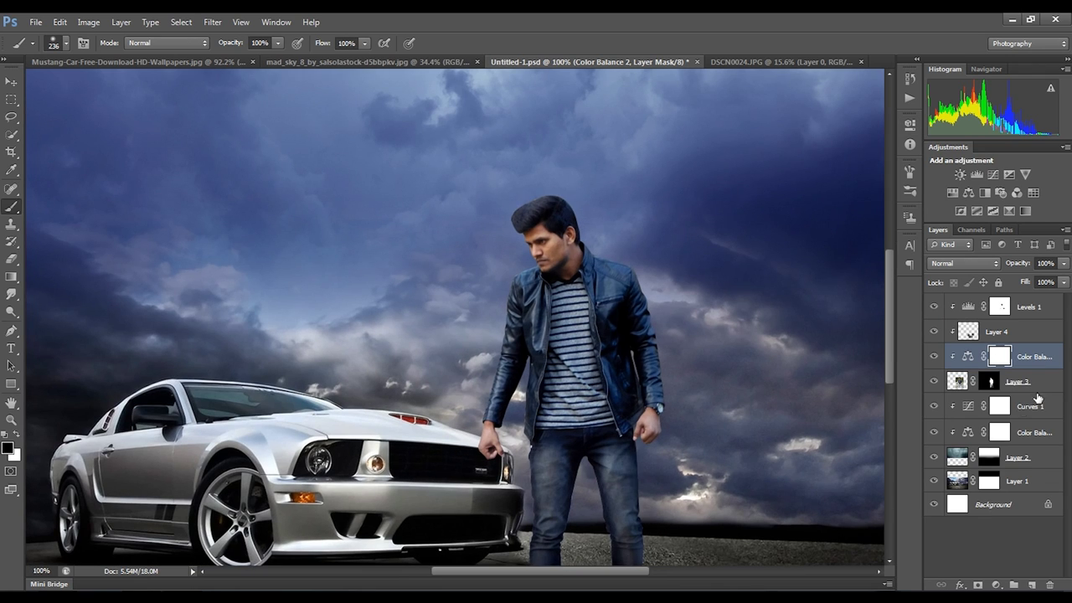
click(1007, 385)
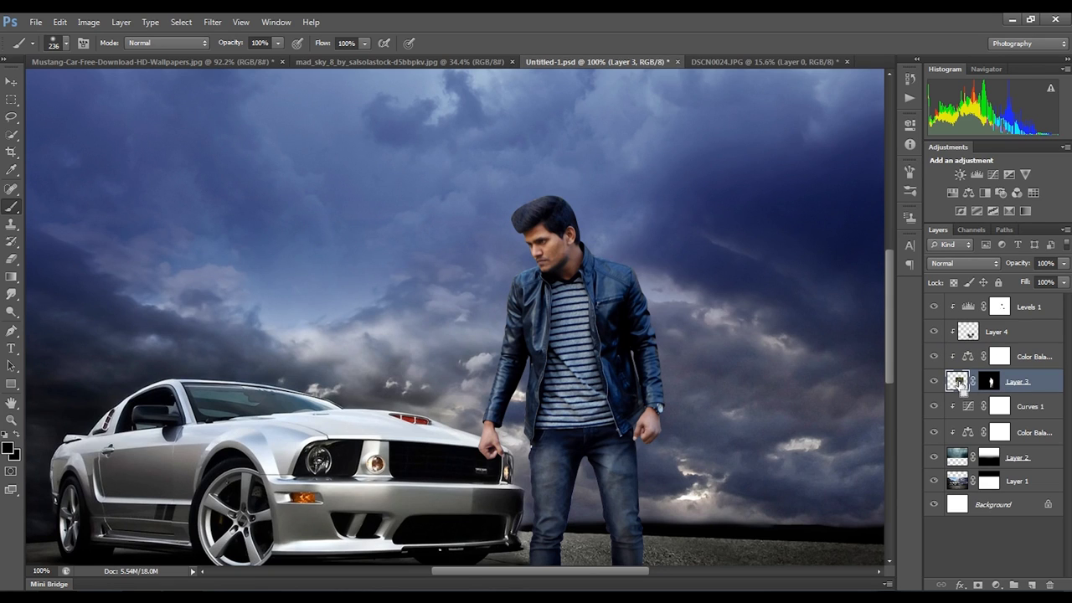
ctrl+click(995, 385)
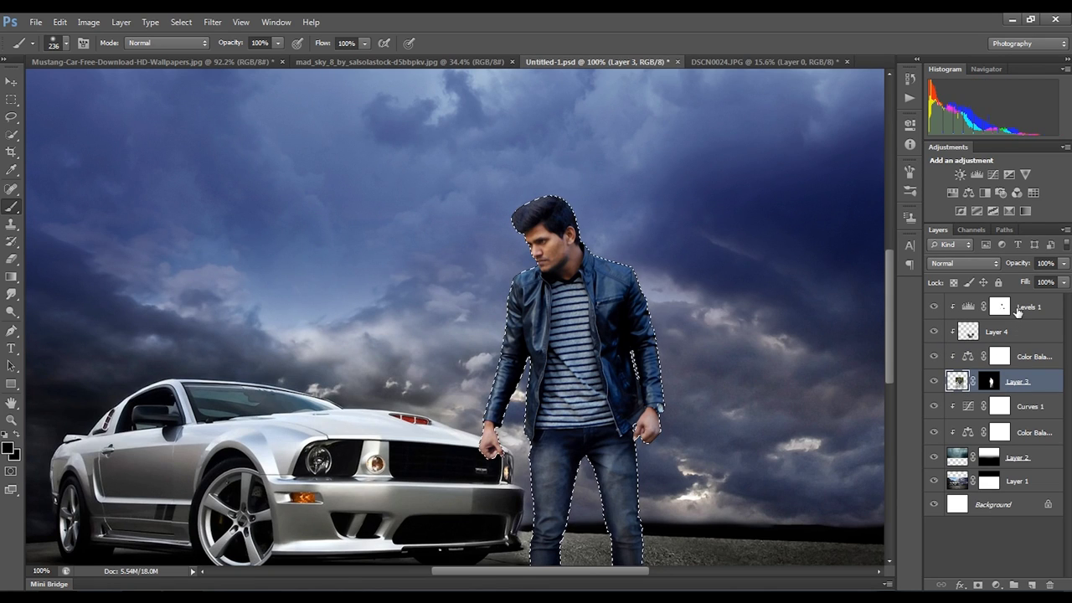
Step: Add a new layer above Levels 1 and fill the man's silhouette with 50% Gray
click(1018, 310)
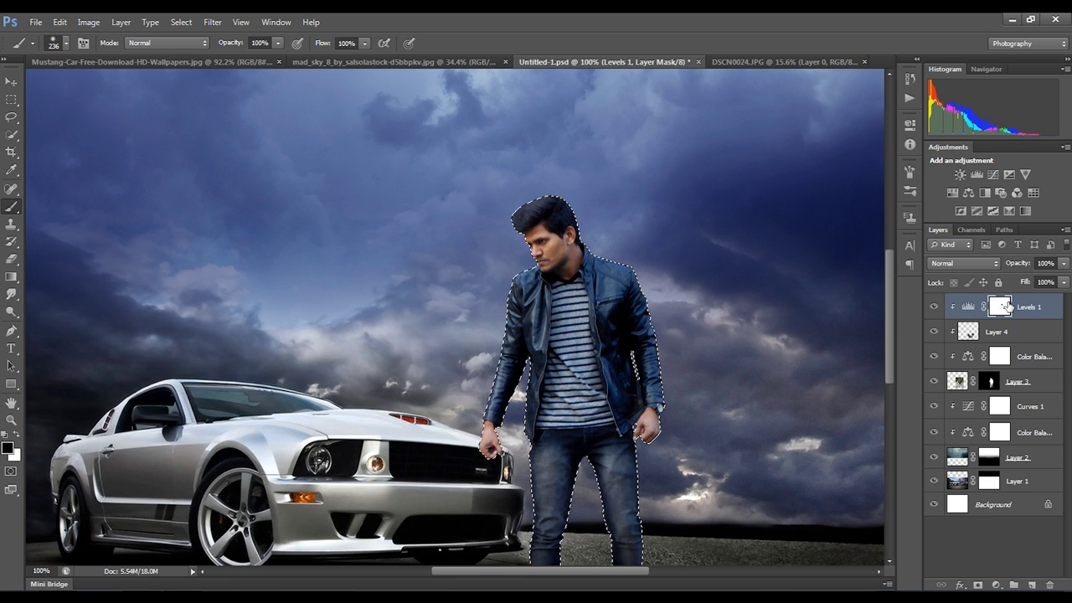
click(1032, 585)
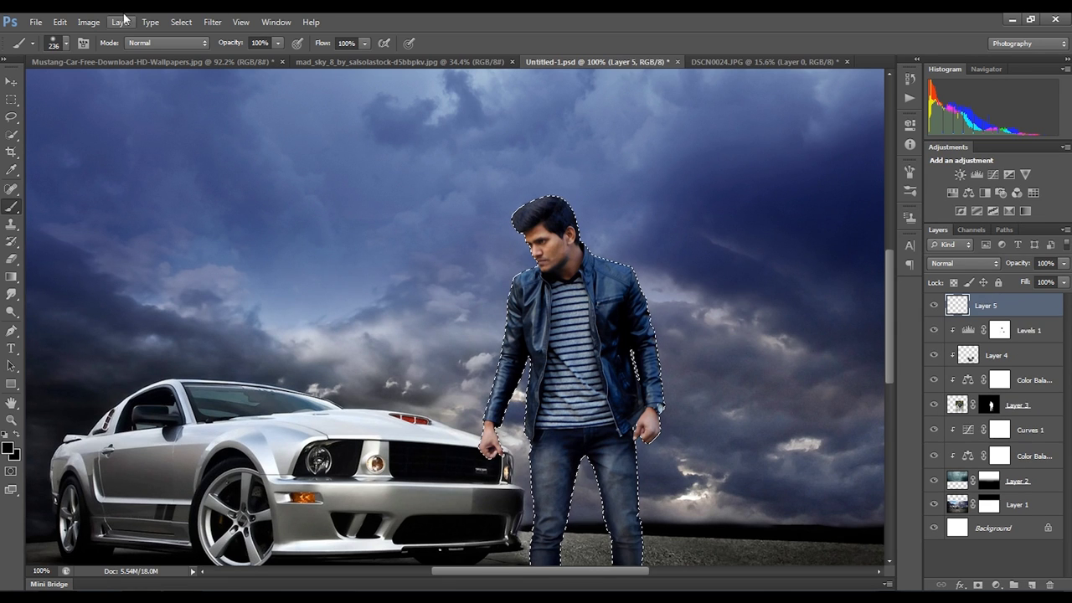
click(58, 22)
click(74, 213)
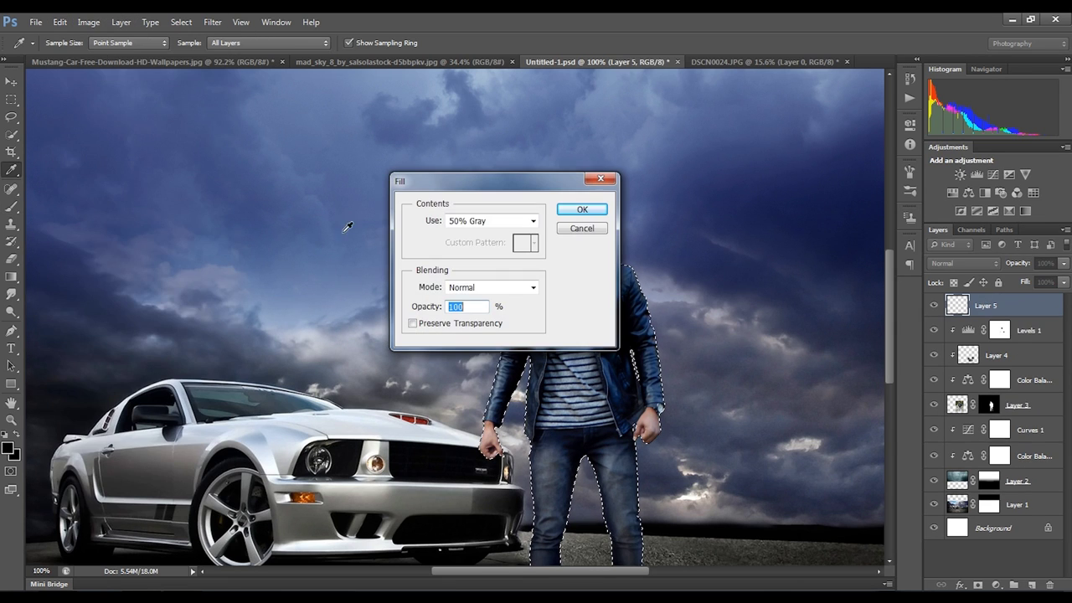
click(495, 220)
click(469, 333)
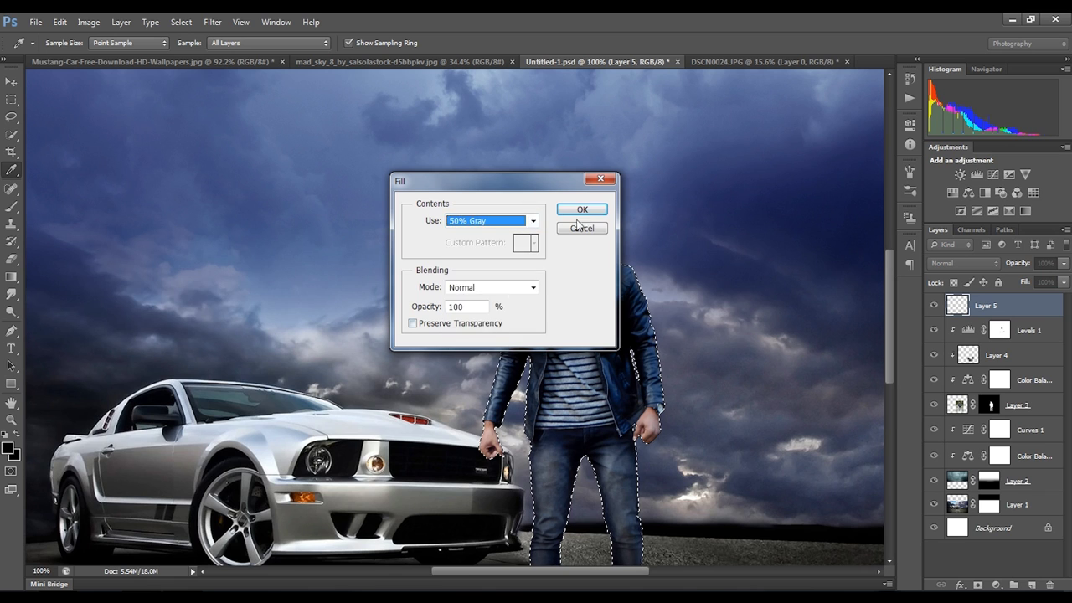
click(582, 209)
Step: Deselect and set the gray layer's blend mode to Soft Light
key(b)
key(ctrl+d)
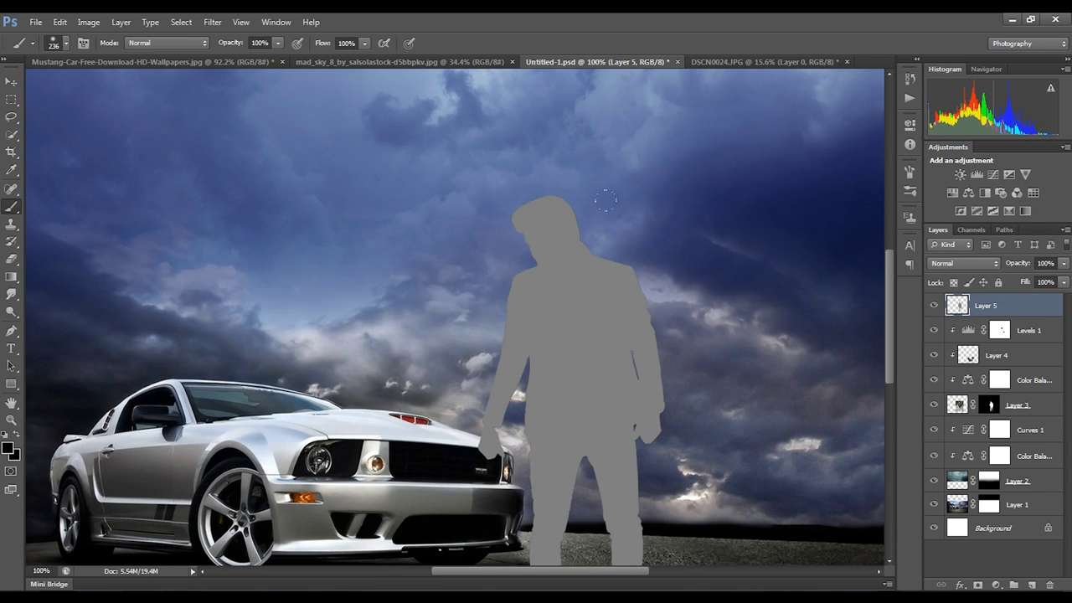
click(963, 263)
click(951, 444)
click(12, 312)
Step: Dodge along the jacket's left edge with a 31 px brush at 200% zoom
click(61, 315)
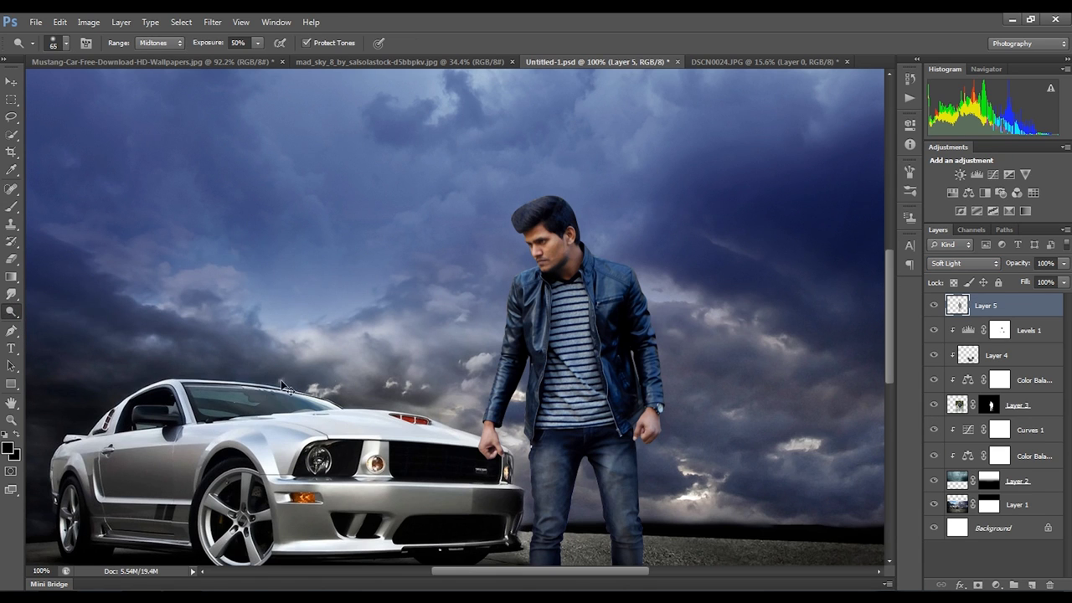
key(ctrl+plus)
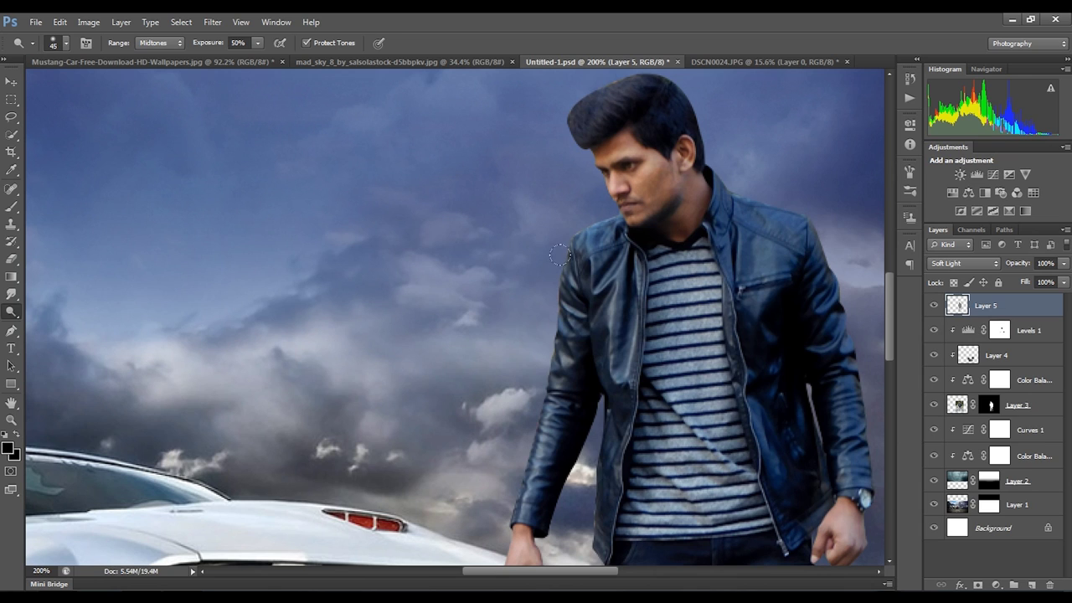
right_click(576, 258)
drag(609, 287, 597, 292)
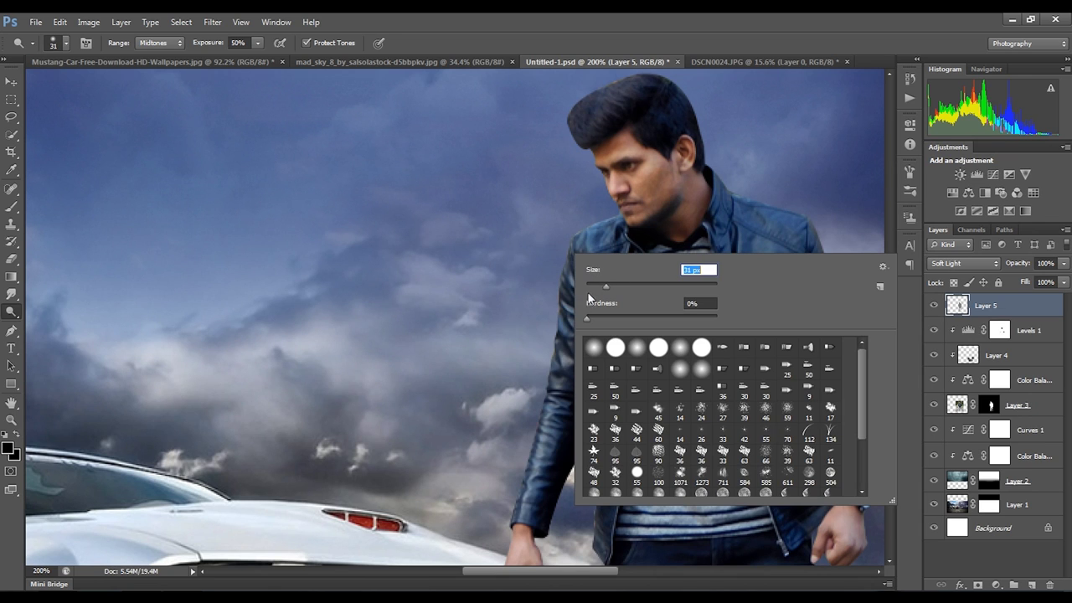
click(590, 318)
key(Return)
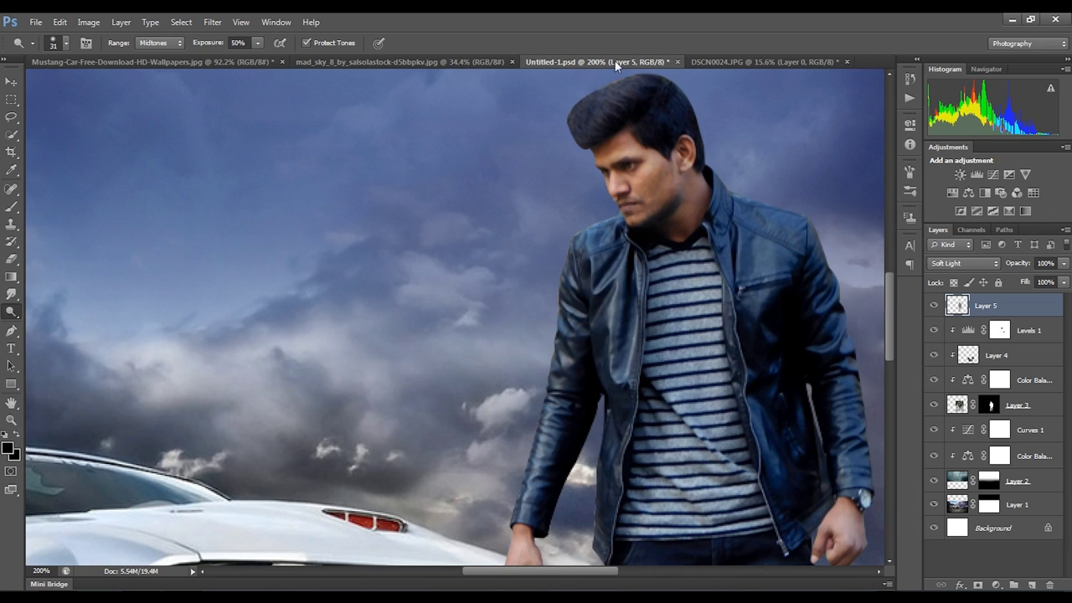
drag(570, 223, 538, 348)
drag(525, 420, 500, 498)
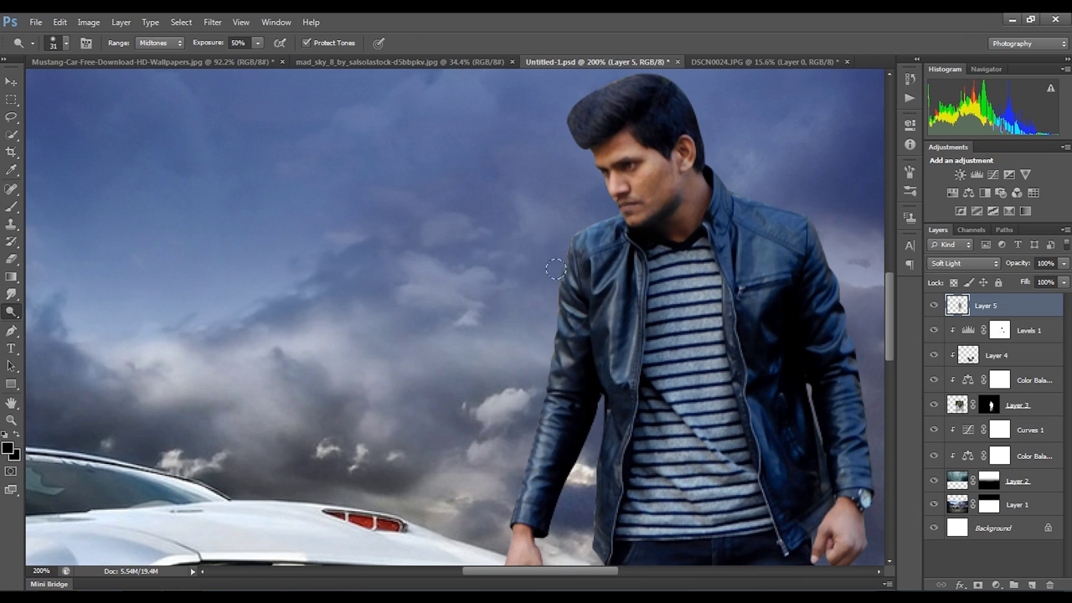
Step: Continue dodging highlights on the face and jacket with brush sizes 20, 15, 25 and 10
key(bracketleft)
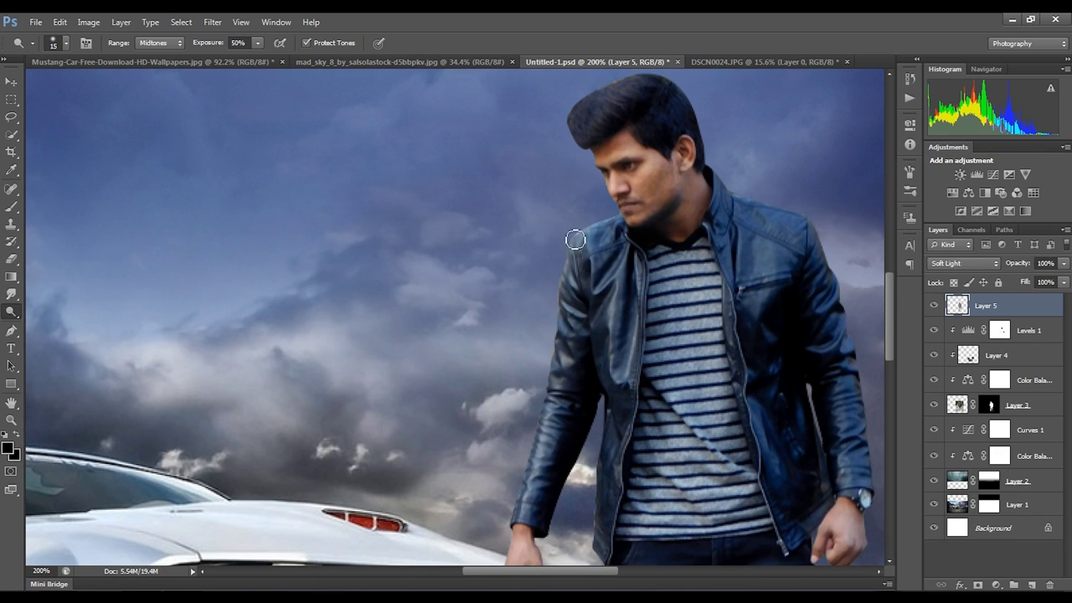
key(bracketleft)
key(bracketright)
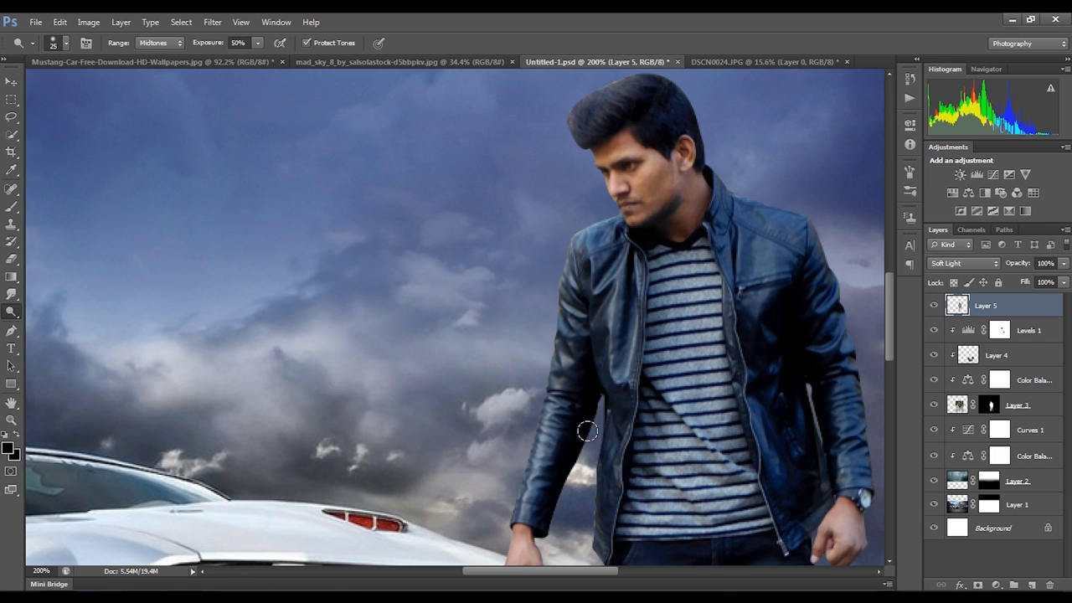
key(bracketleft)
scroll(603, 483, down, 3)
scroll(545, 251, down, 2)
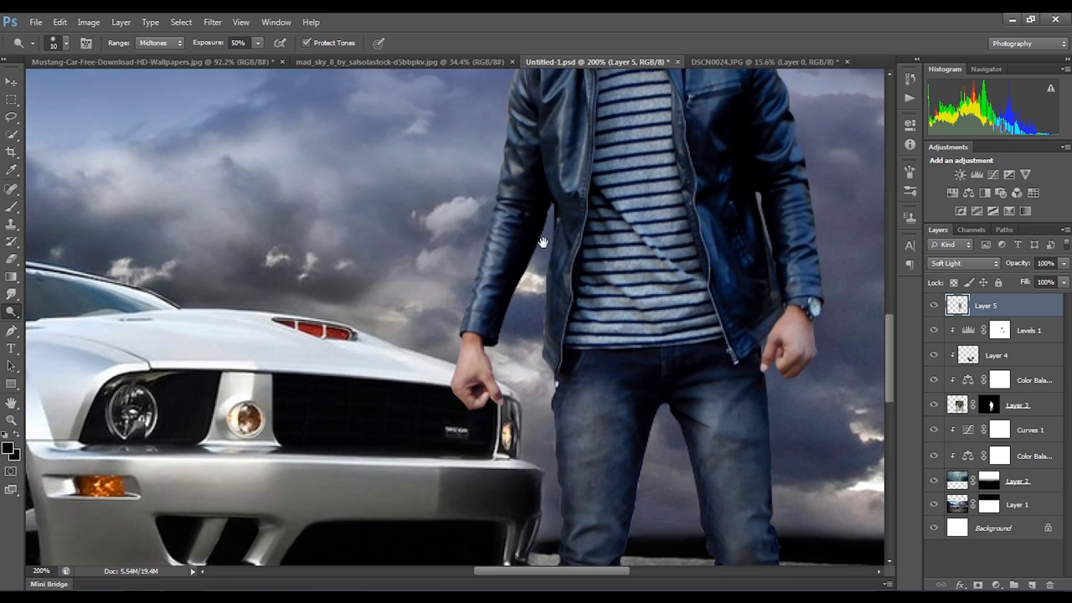
scroll(540, 247, down, 1)
scroll(532, 327, down, 4)
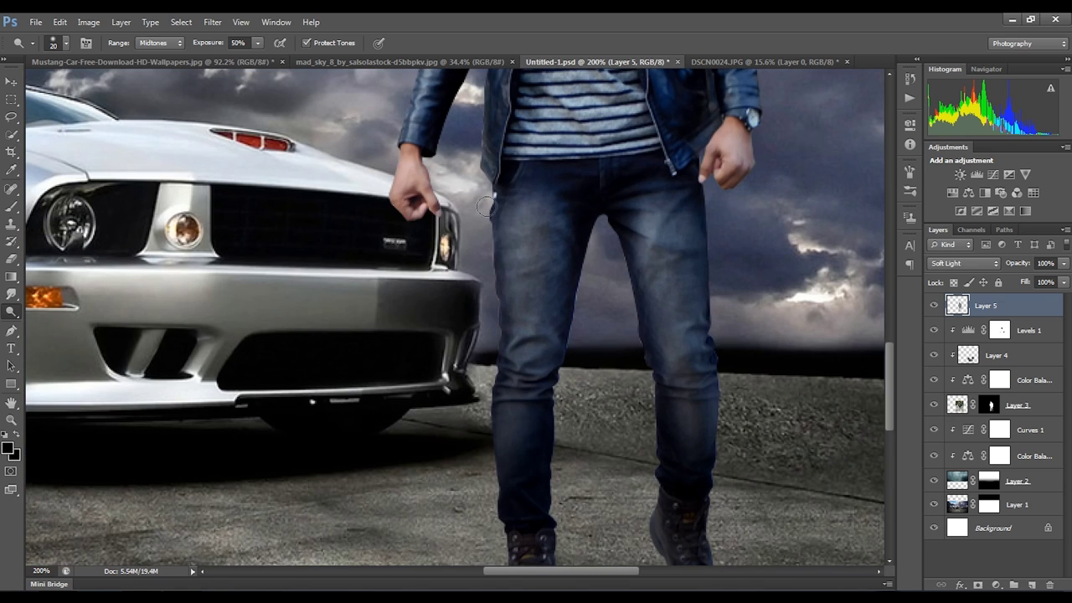
Step: Burn the boots and jeans darker, then fit the composition and select Curves 1
click(12, 321)
click(62, 326)
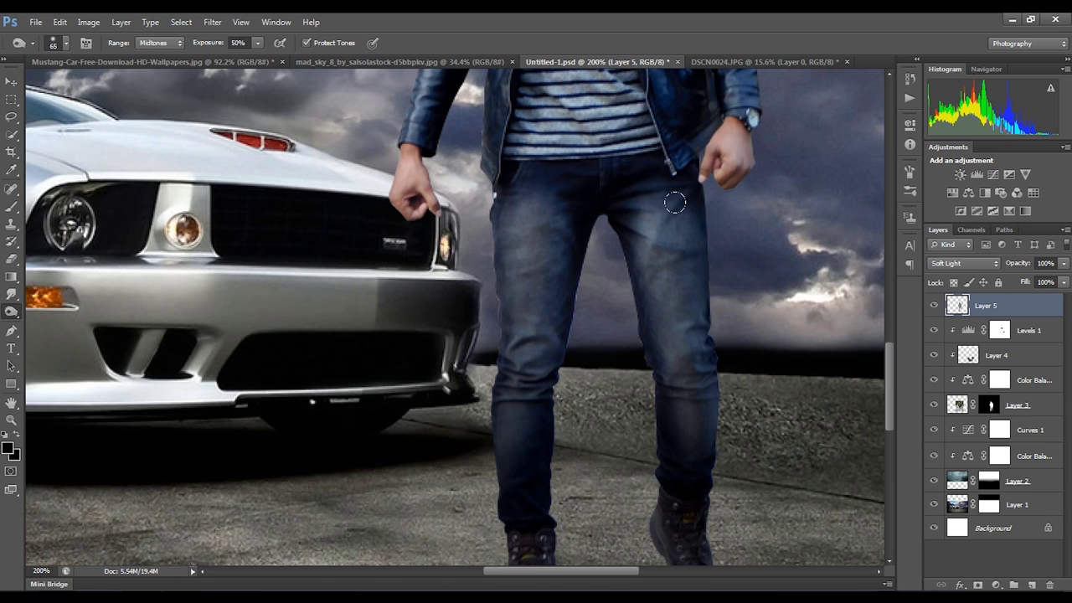
drag(702, 470, 697, 263)
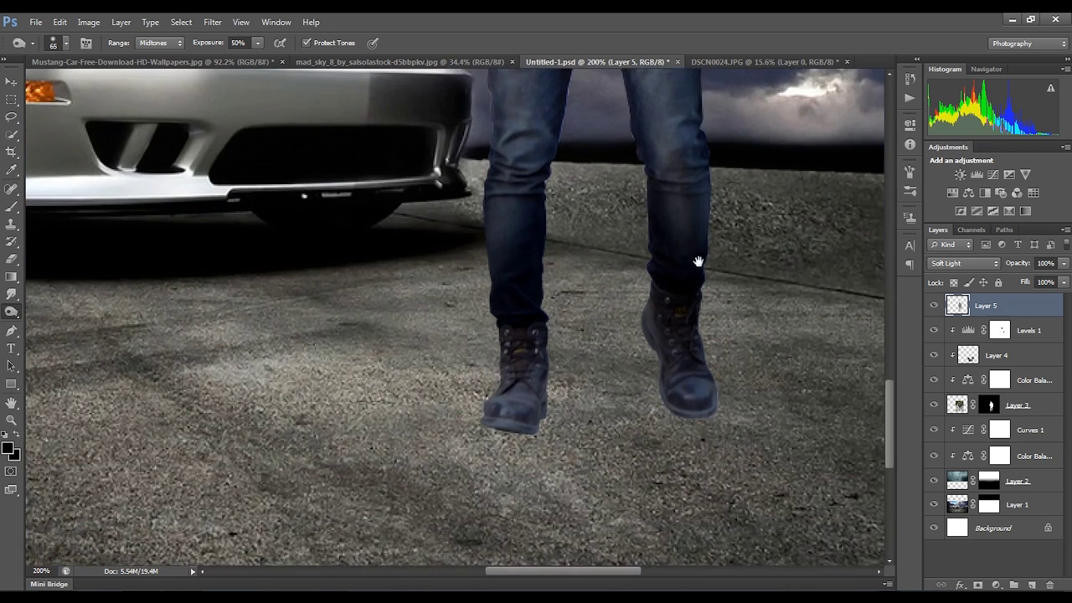
drag(637, 321, 677, 355)
drag(482, 409, 506, 392)
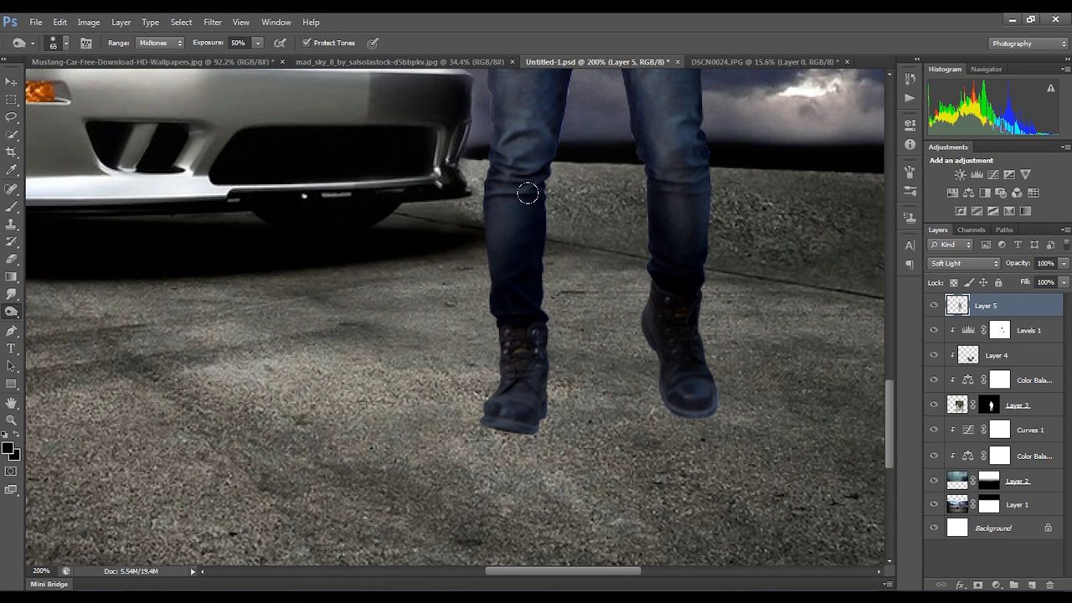
drag(527, 187, 615, 394)
drag(546, 335, 542, 349)
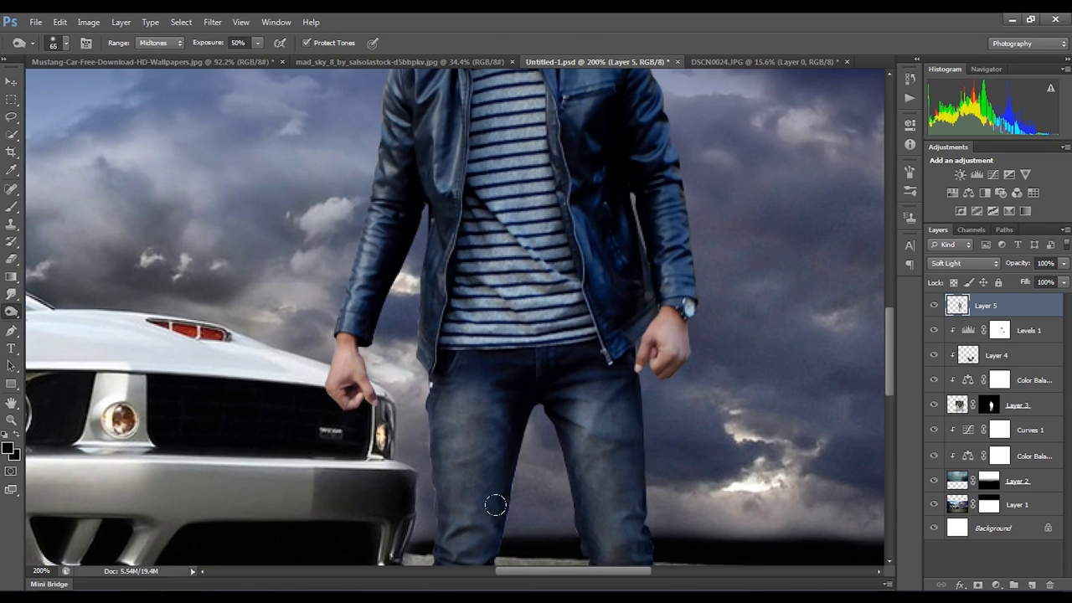
drag(539, 240, 515, 434)
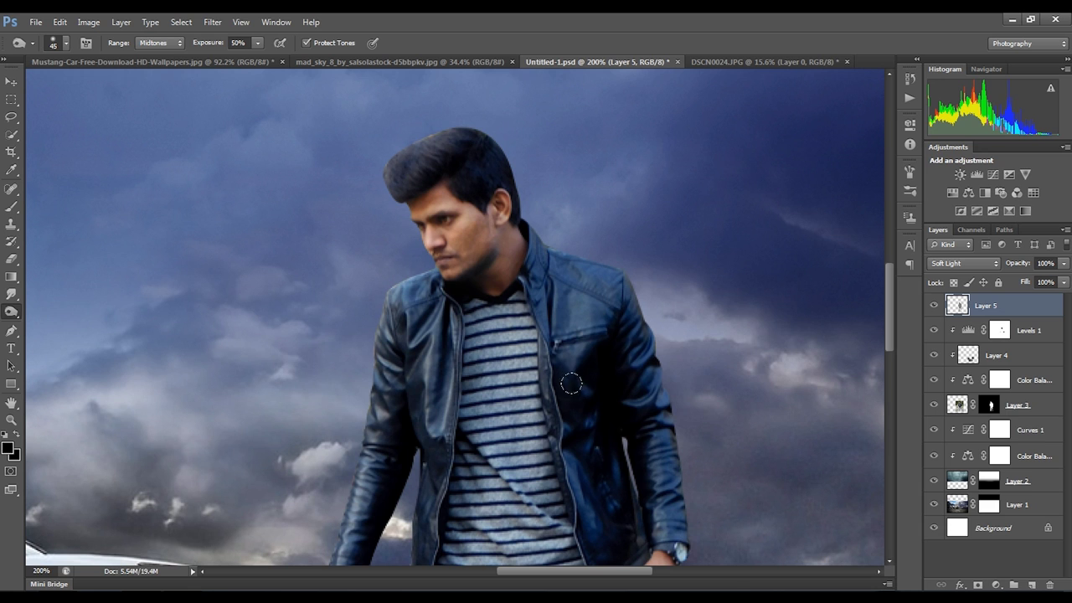
key(ctrl+0)
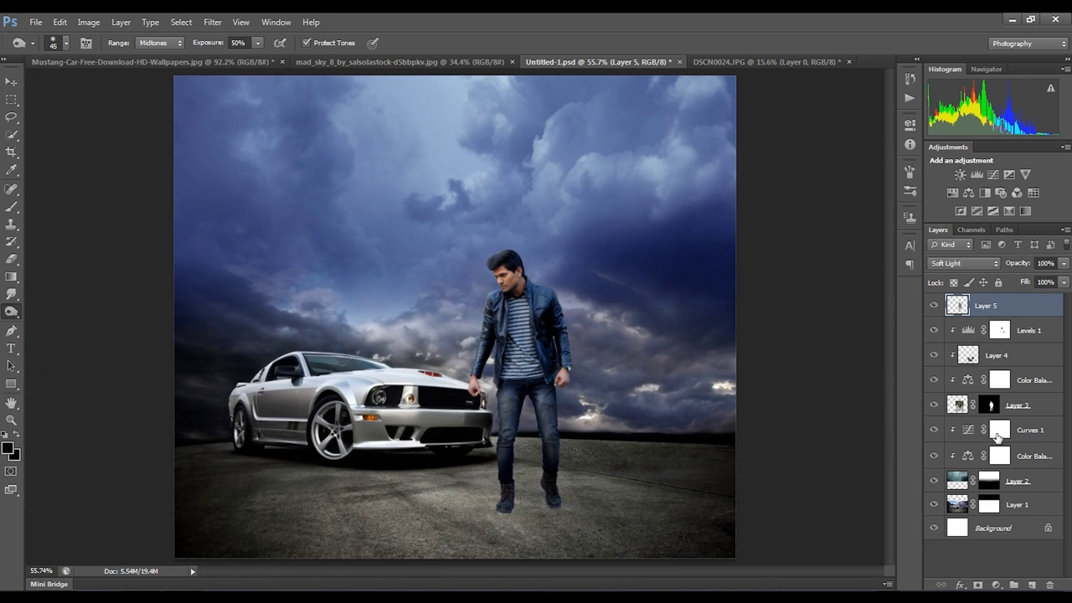
click(1027, 431)
Step: Add a new layer above Curves 1 and set up a 44 px black brush at 100% zoom
click(1032, 585)
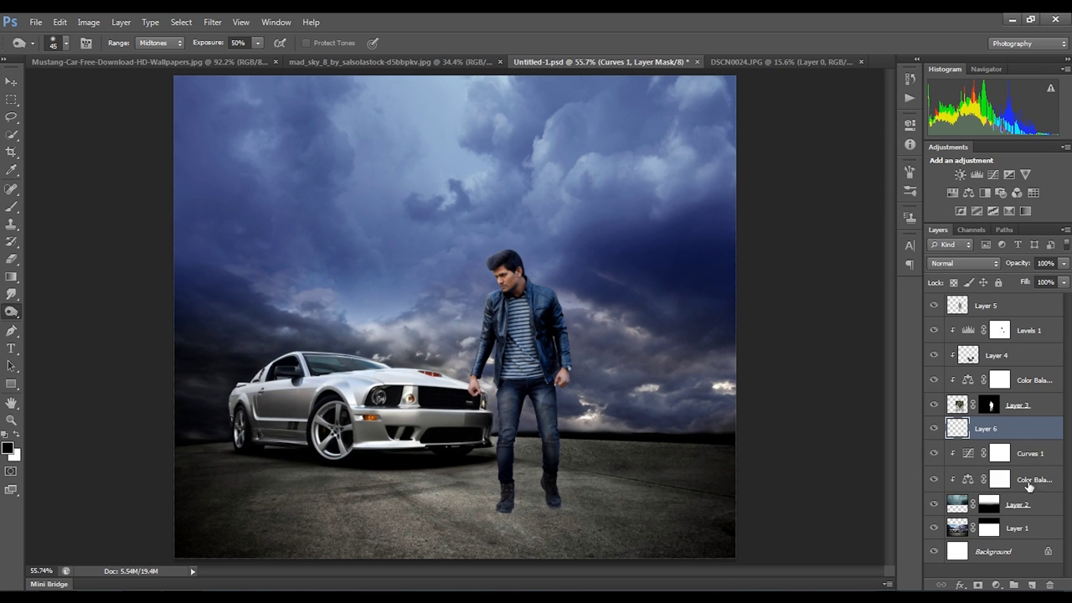
key(ctrl+plus)
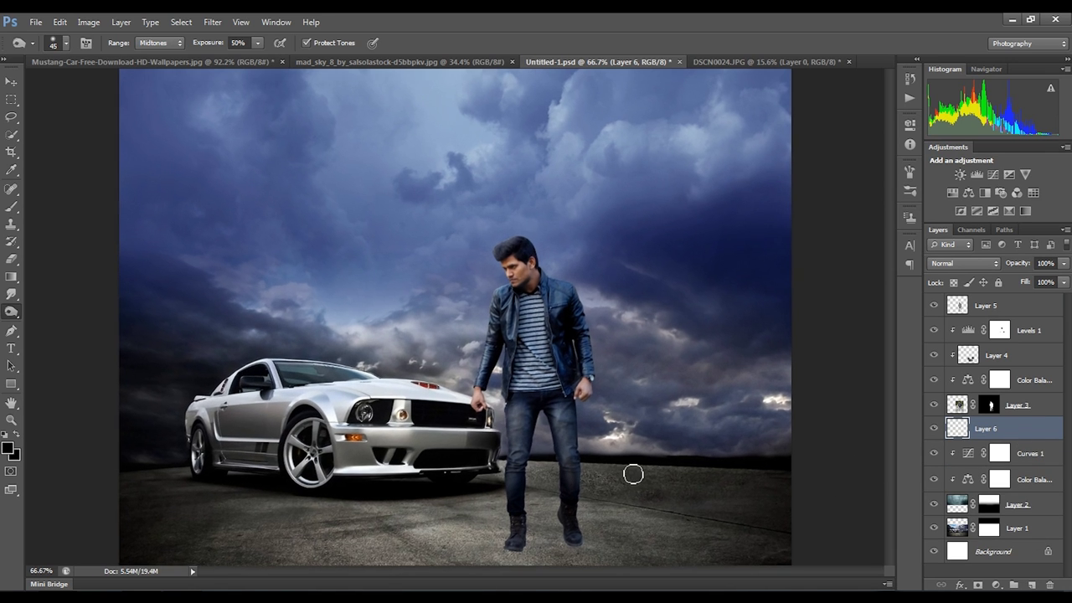
key(ctrl+plus)
drag(636, 494, 507, 235)
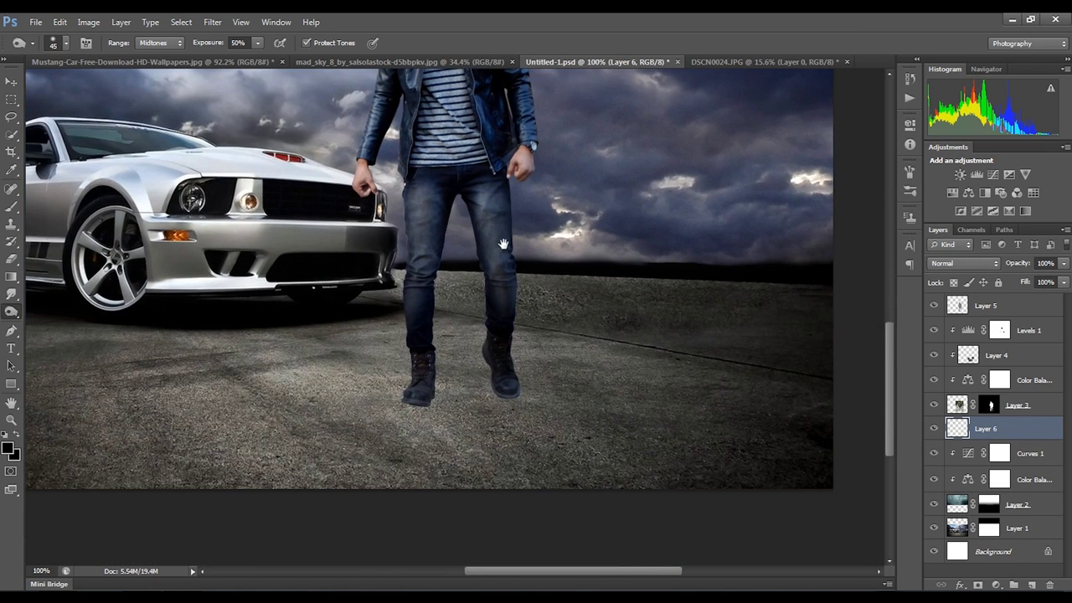
click(11, 207)
right_click(536, 326)
drag(595, 356, 574, 356)
key(Return)
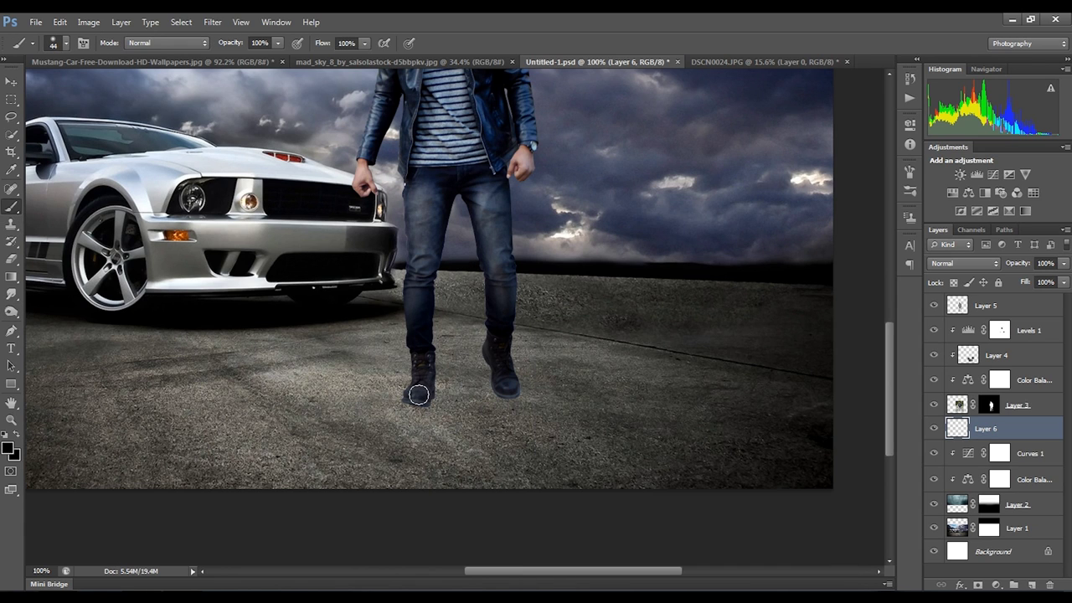
Step: Paint dark shadow under the left boot at 47% hardness, then along its bottom with 15 px
right_click(455, 341)
drag(464, 404, 526, 404)
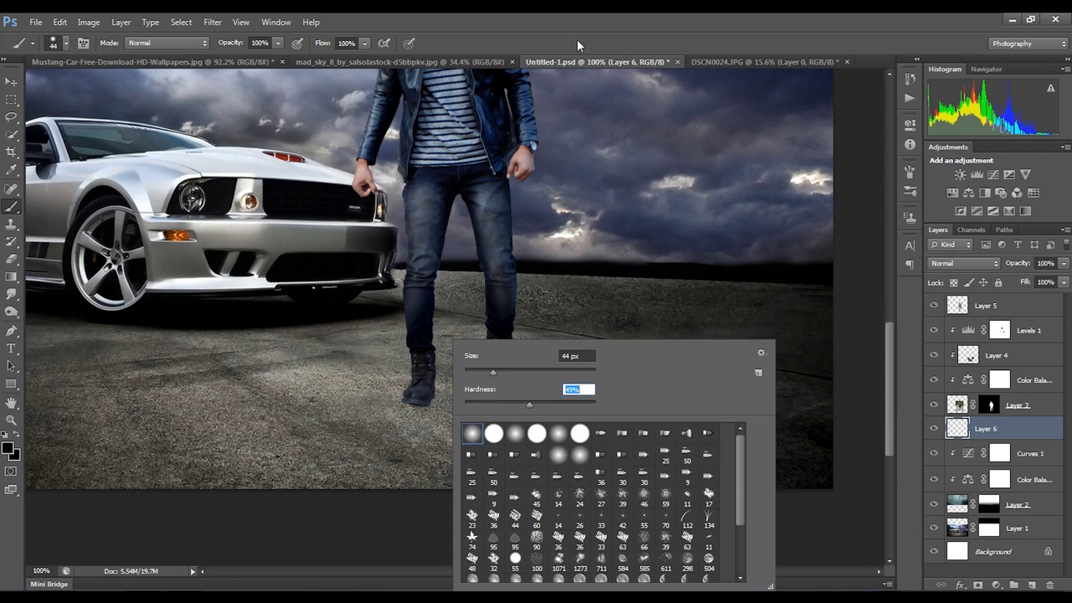
key(Return)
drag(415, 386, 427, 400)
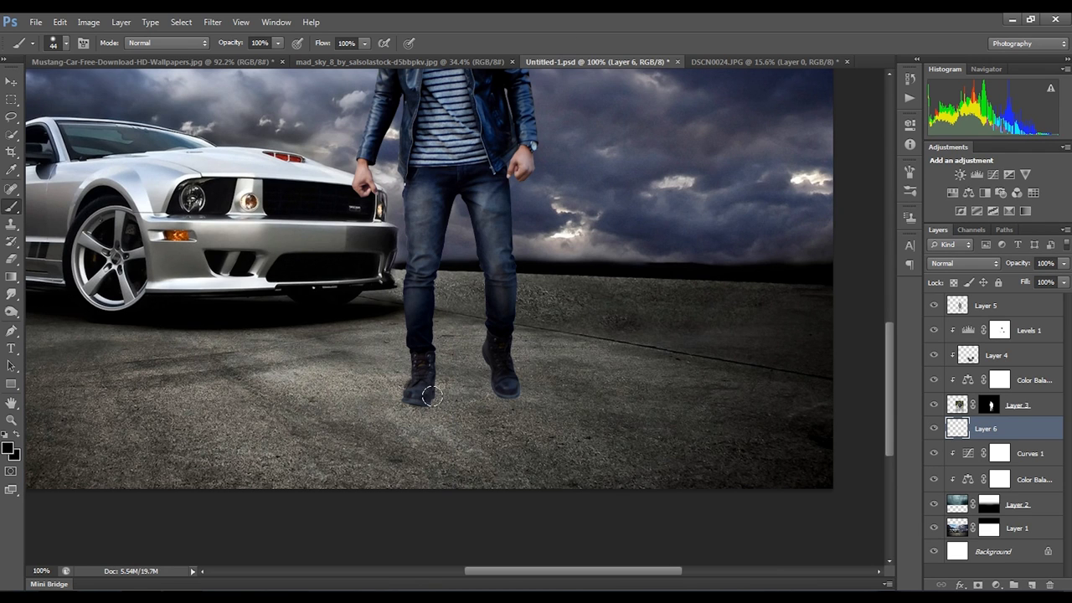
key(ctrl+plus)
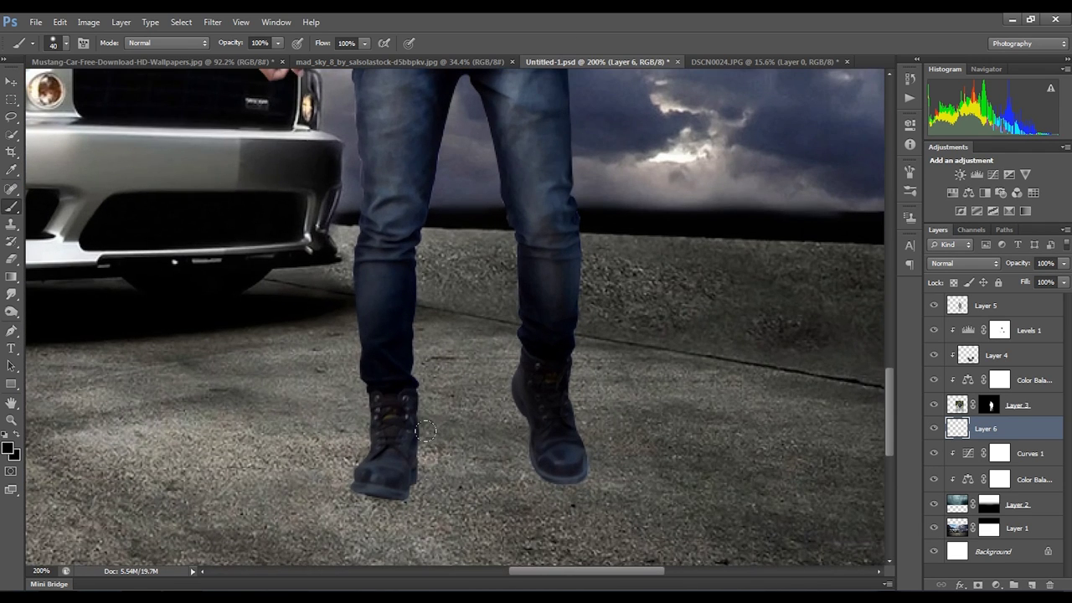
key(bracketleft)
drag(403, 486, 391, 491)
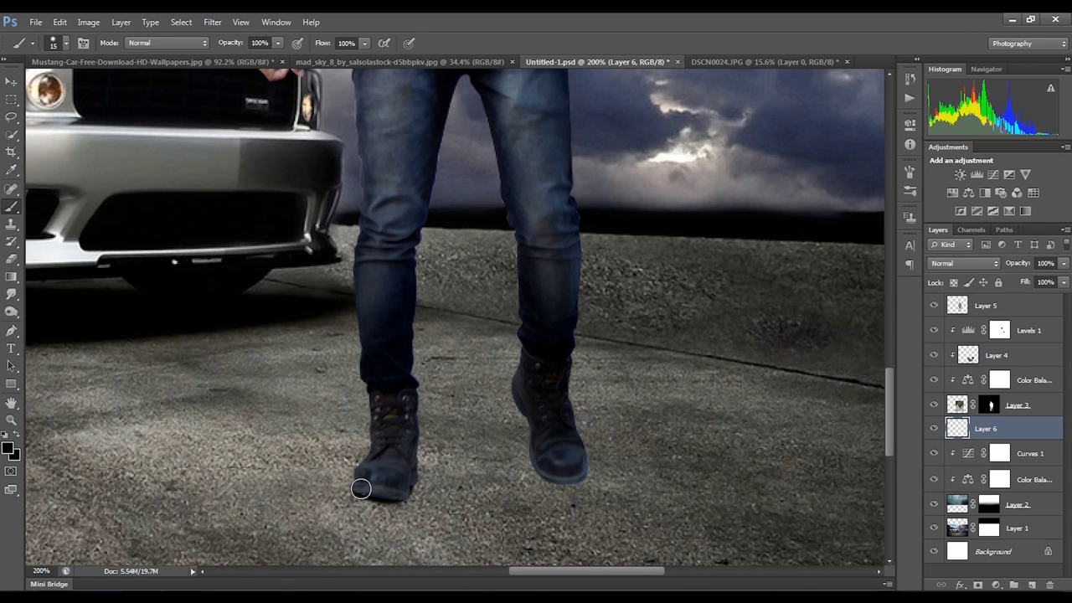
Step: Add faint 0%-hardness shadow along the left boot's sole and begin free-transforming it
right_click(407, 481)
drag(462, 408, 388, 454)
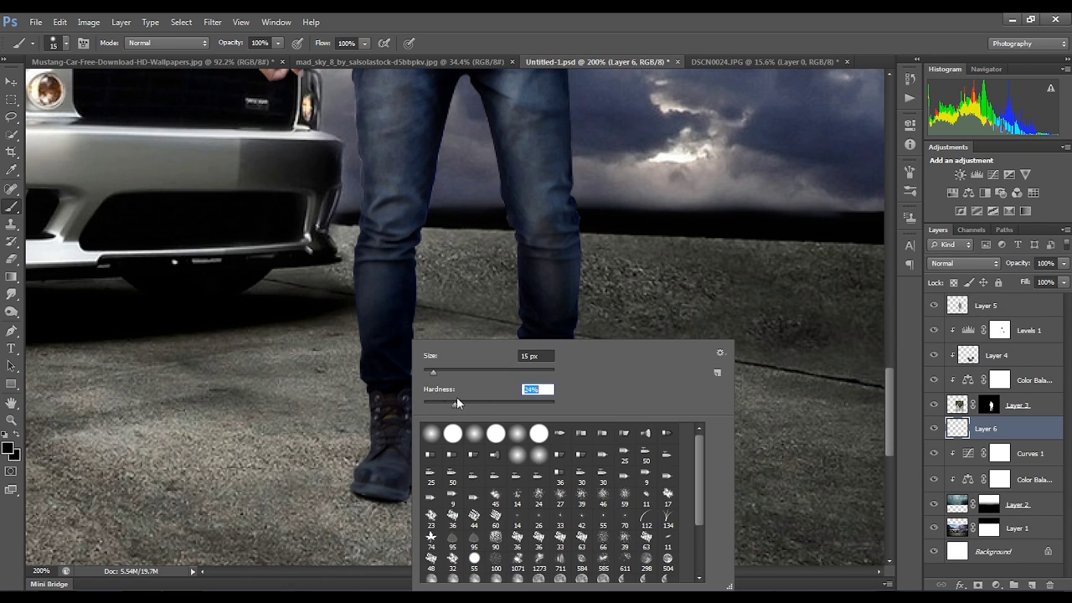
key(Return)
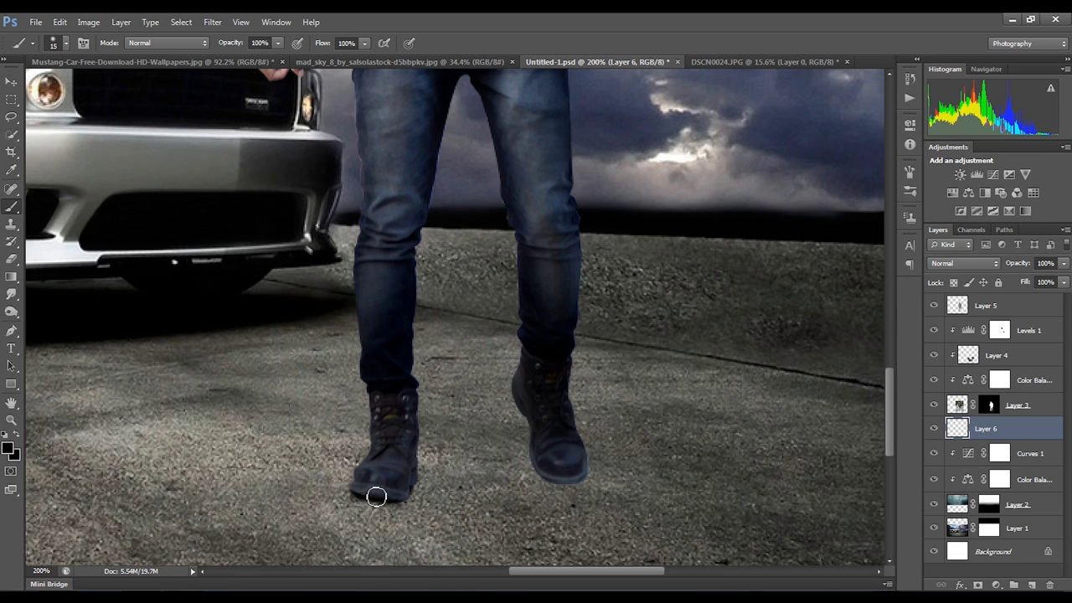
drag(396, 496, 409, 486)
key(ctrl+t)
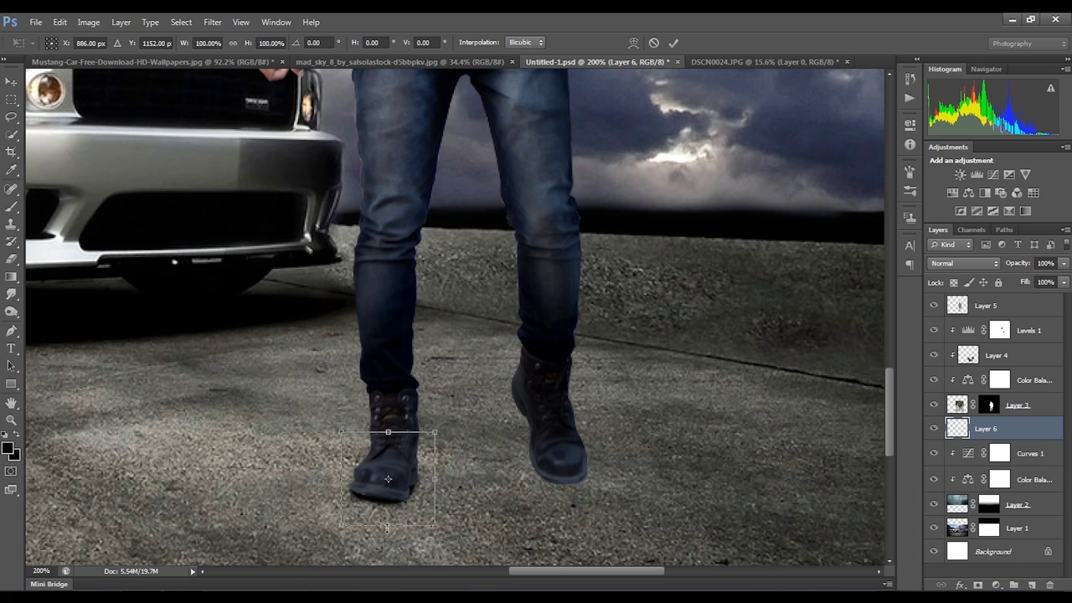
Step: Stretch, narrow and nudge the left boot shadow into place and commit the transform
drag(387, 527, 387, 532)
drag(435, 485, 393, 482)
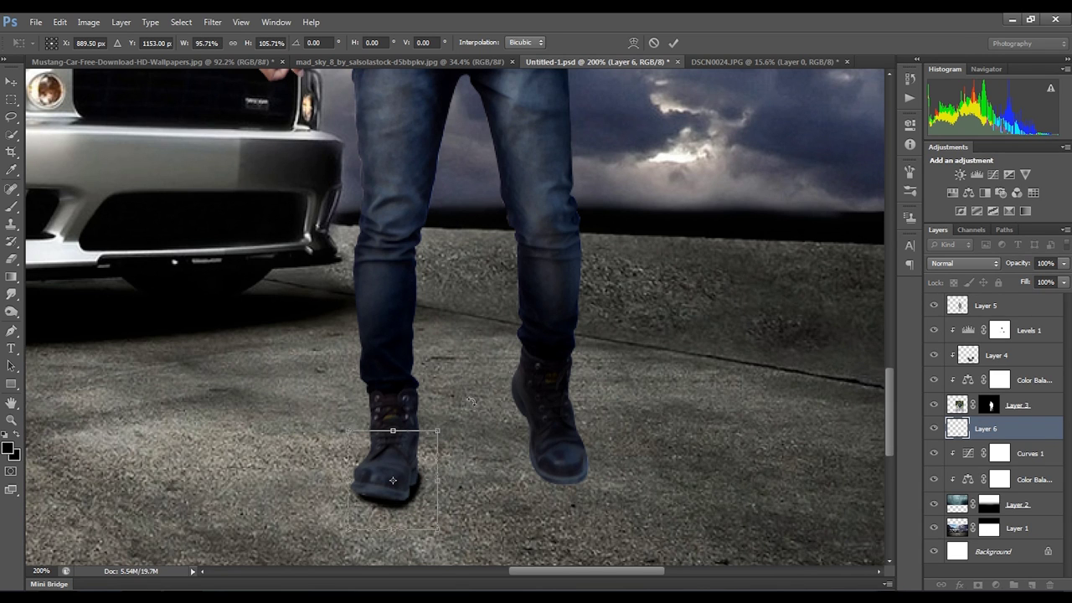
key(Left)
drag(390, 480, 391, 484)
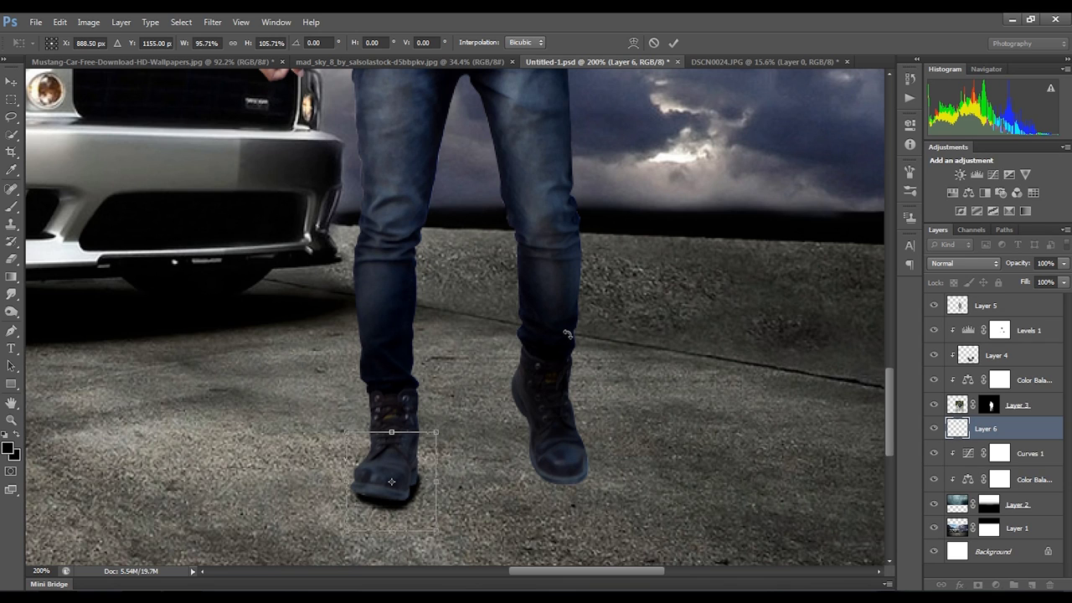
drag(391, 485, 389, 484)
click(676, 43)
Step: Paint dark contact shadow beside and under the right boot, then fit the view
key(b)
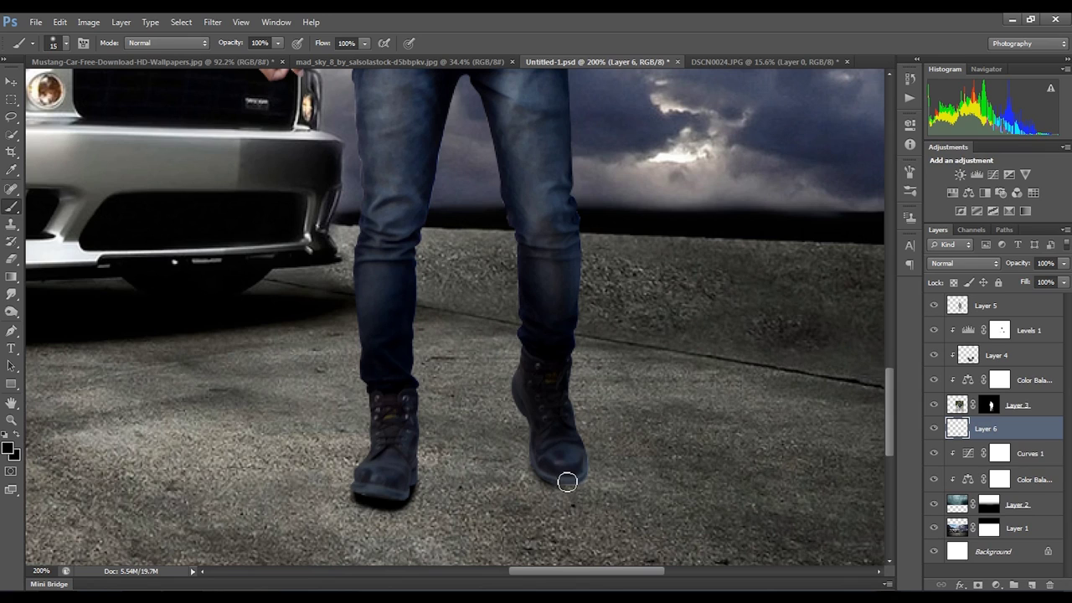
drag(579, 480, 532, 437)
drag(532, 436, 525, 408)
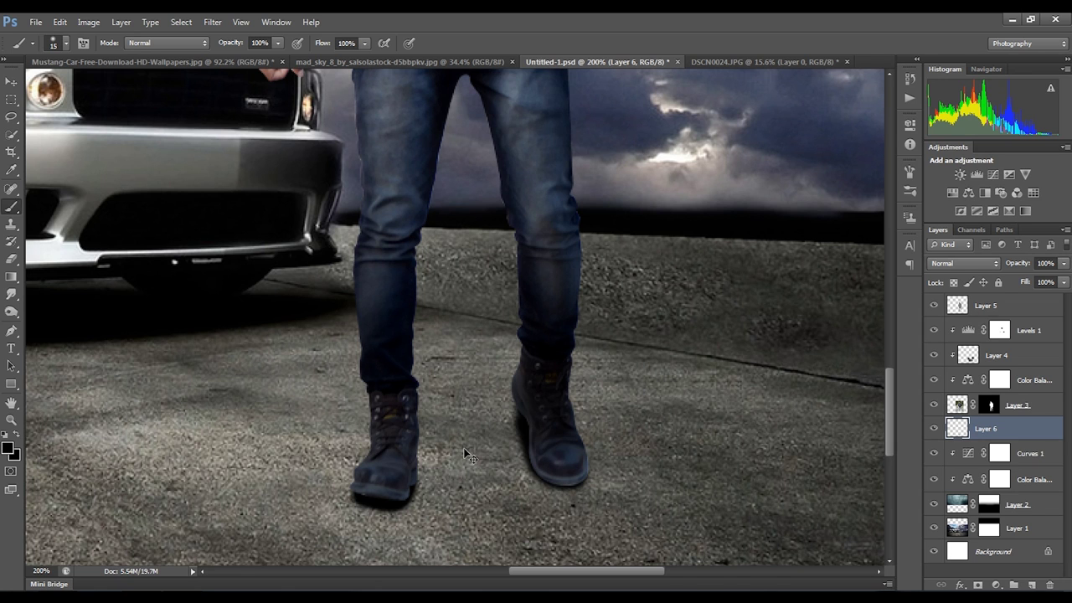
key(ctrl+0)
click(212, 22)
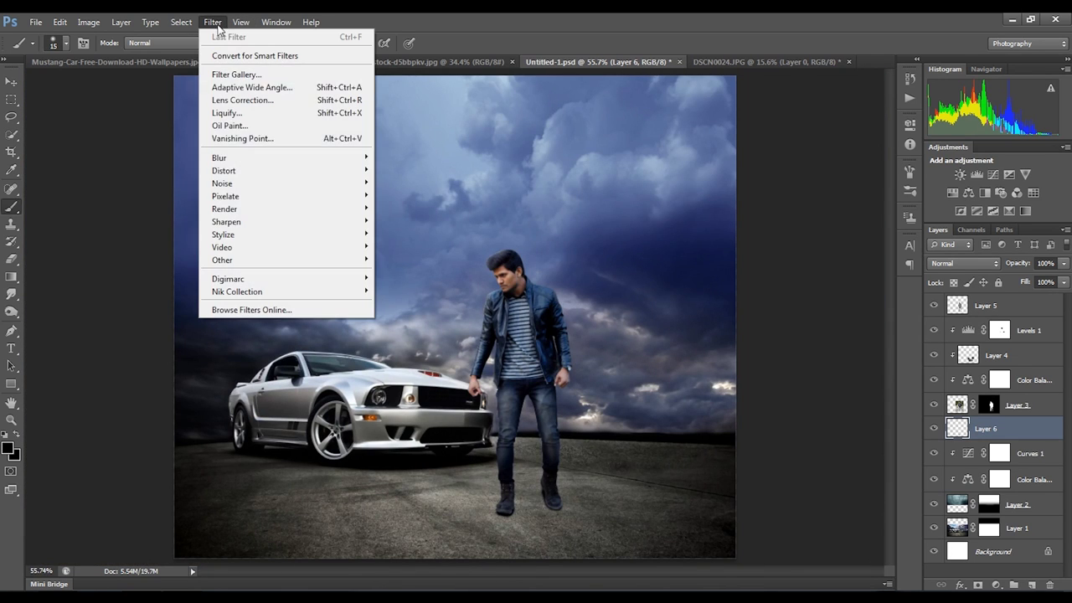
Step: Apply a Gaussian Blur of about 2.8 px to the shadow layer
click(428, 253)
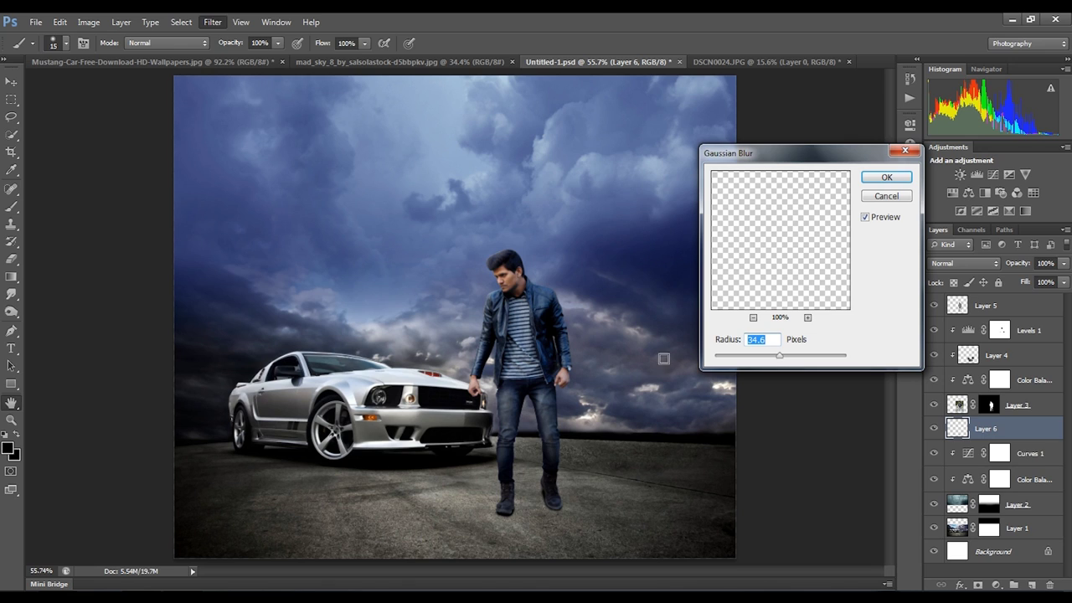
drag(779, 356, 742, 356)
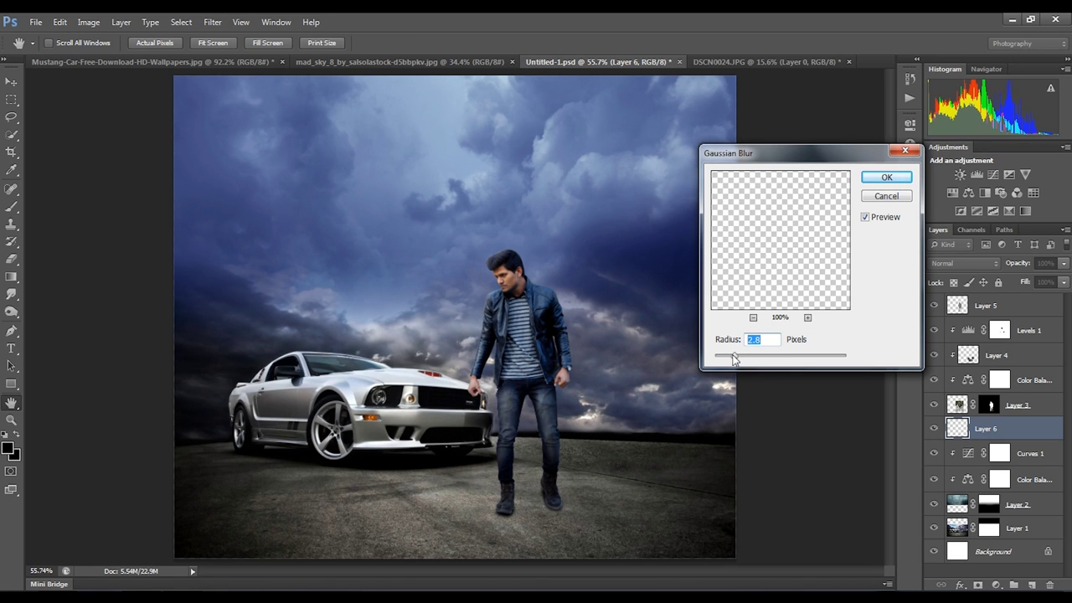
click(887, 176)
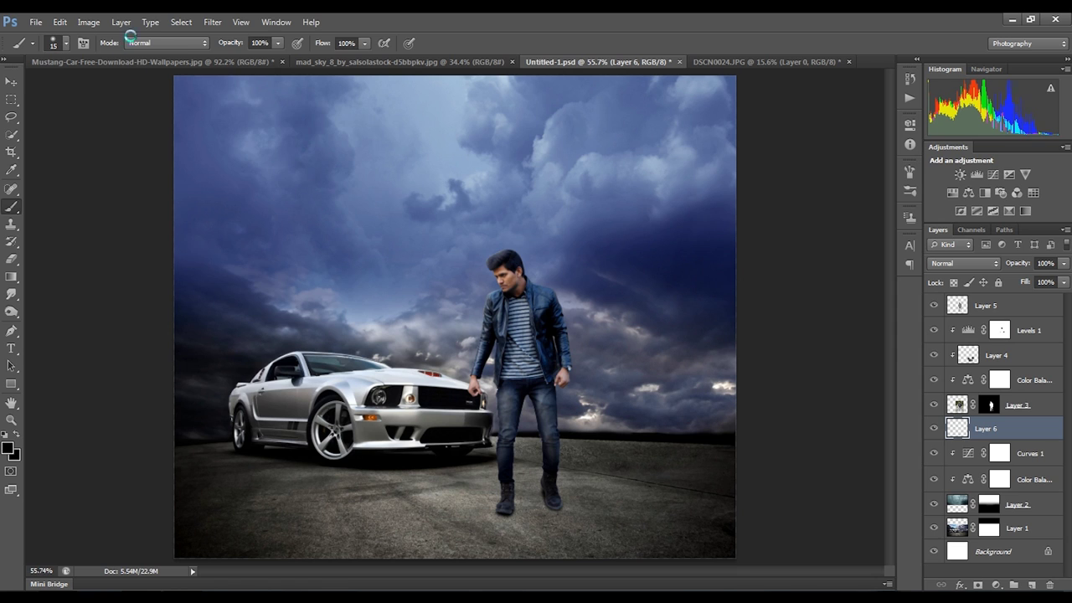
Step: Apply a Motion Blur at angle −83° with 16 px distance to the shadows
click(212, 21)
click(410, 282)
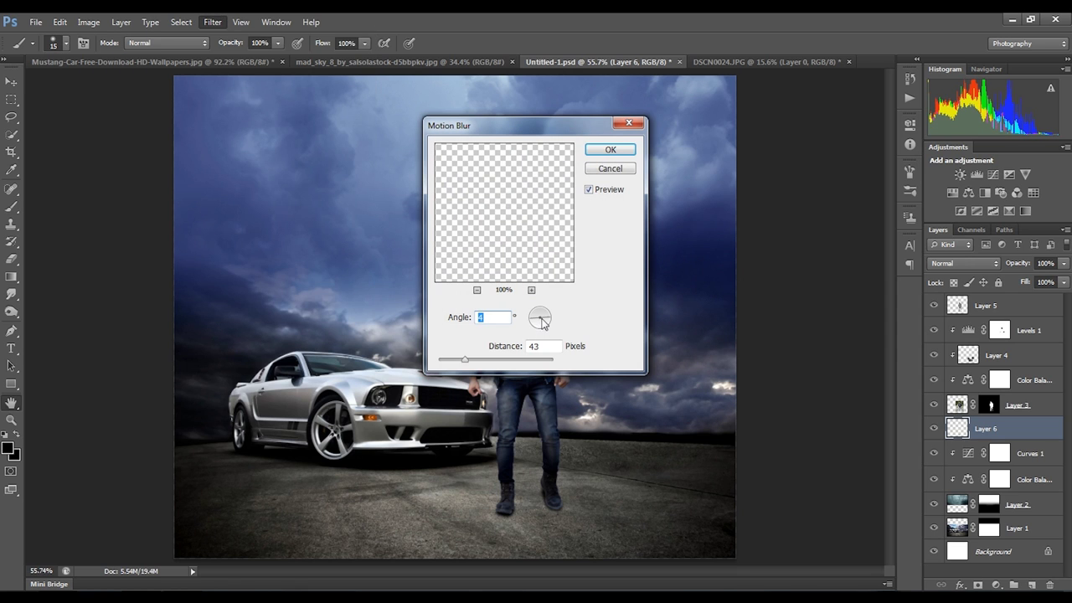
drag(543, 319, 546, 331)
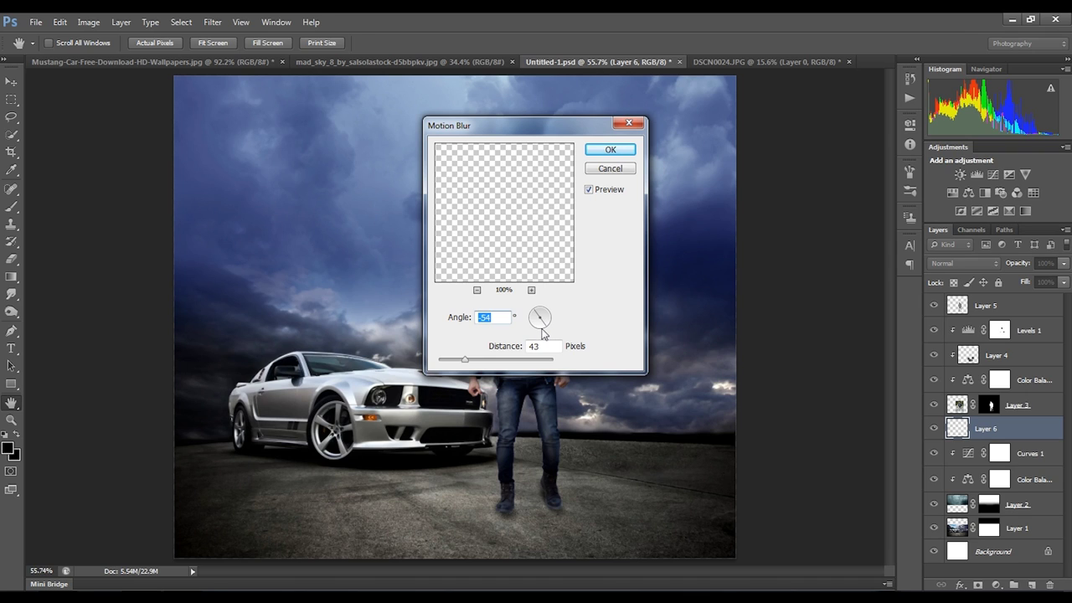
drag(466, 359, 449, 362)
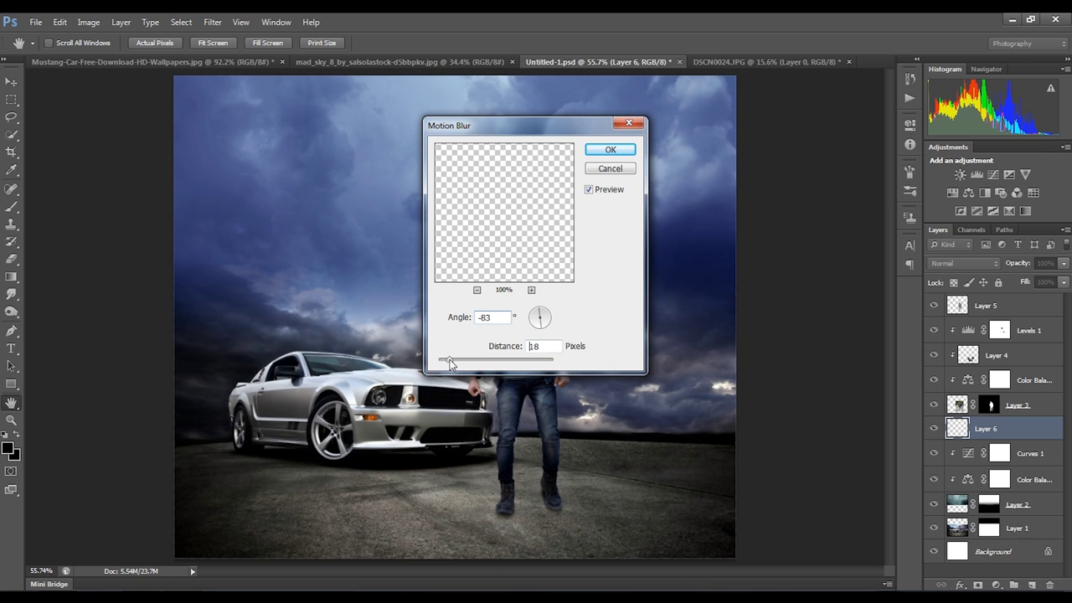
click(611, 149)
Step: Lower the shadow layer's opacity to 78% while checking the boots up close
key(ctrl+plus)
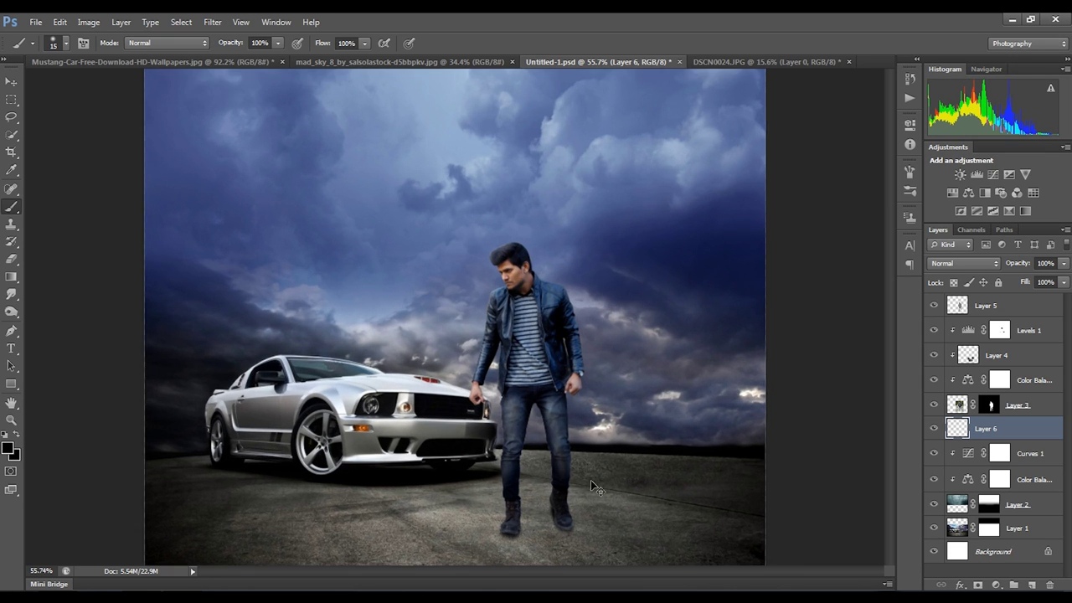
key(ctrl+plus)
drag(580, 429, 464, 178)
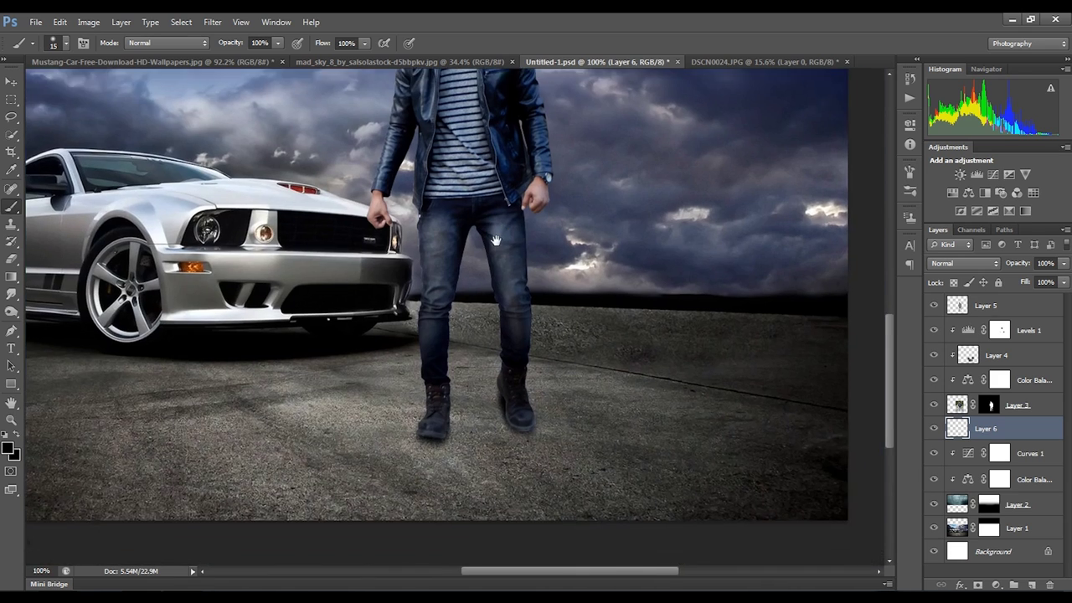
click(1064, 263)
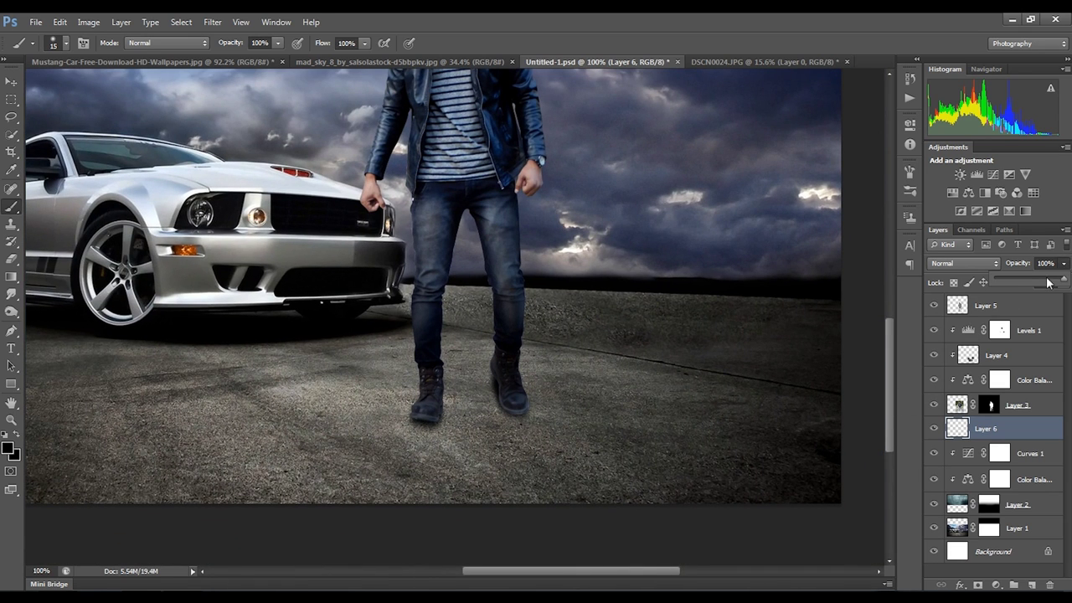
click(1045, 283)
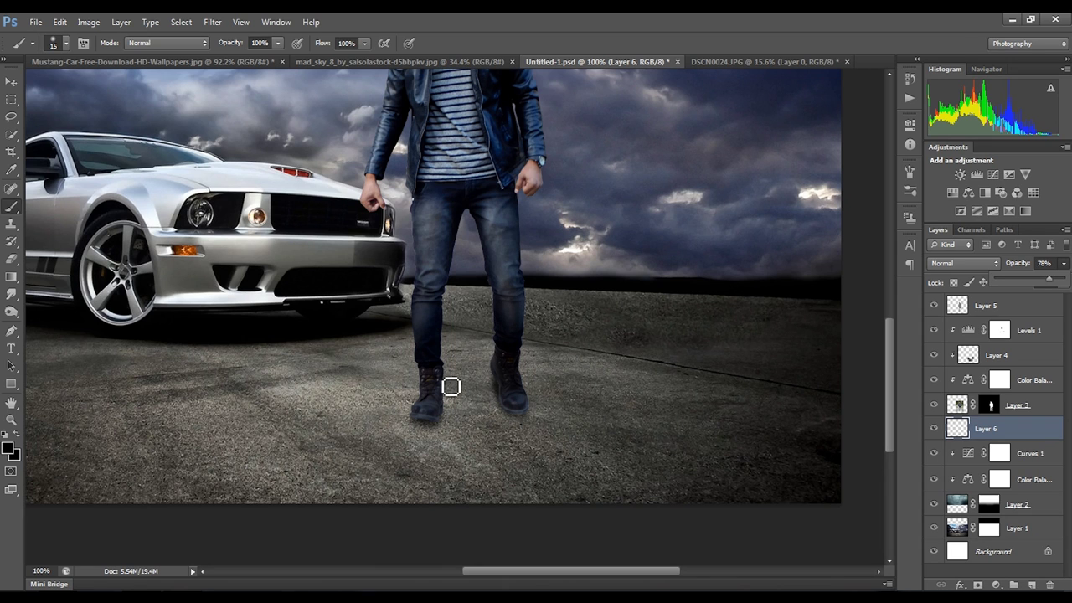
key(ctrl+minus)
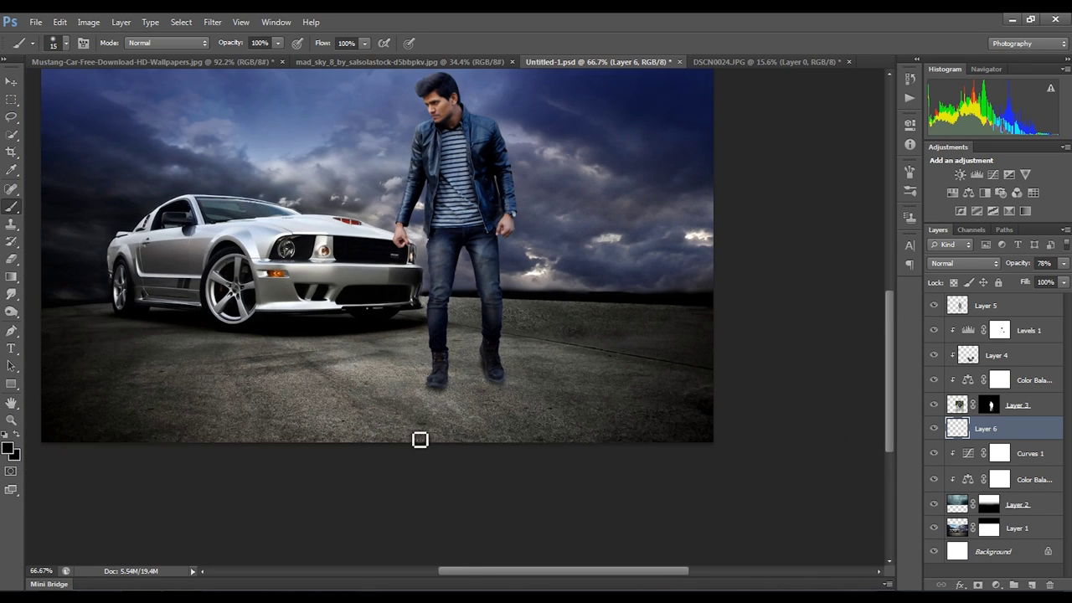
Step: Load the man's silhouette from Layer 3's mask and add a new empty layer
click(959, 406)
ctrl+click(959, 406)
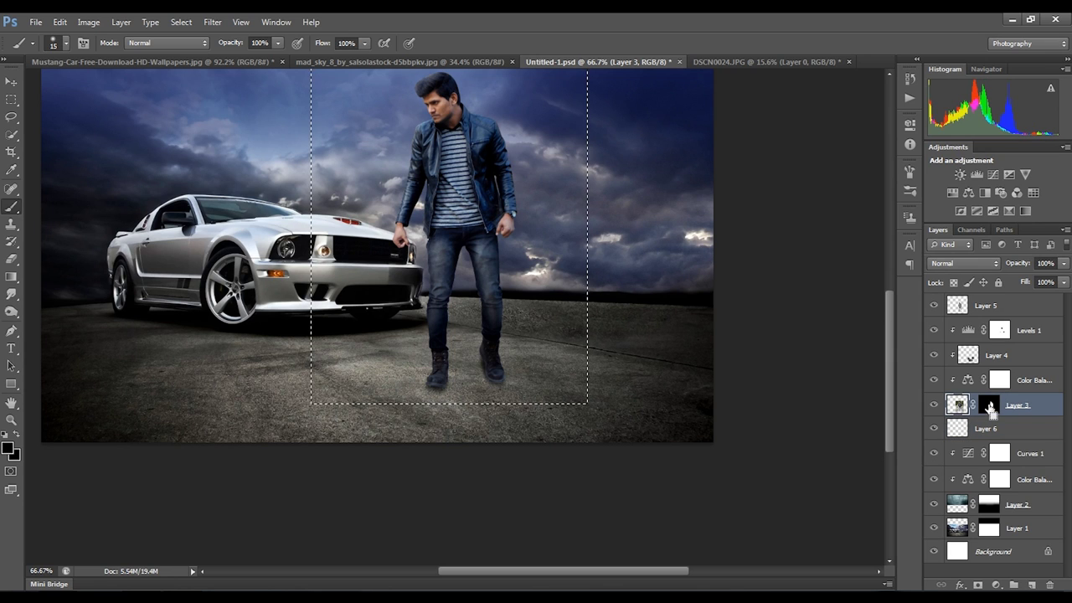
key(ctrl+d)
ctrl+click(991, 408)
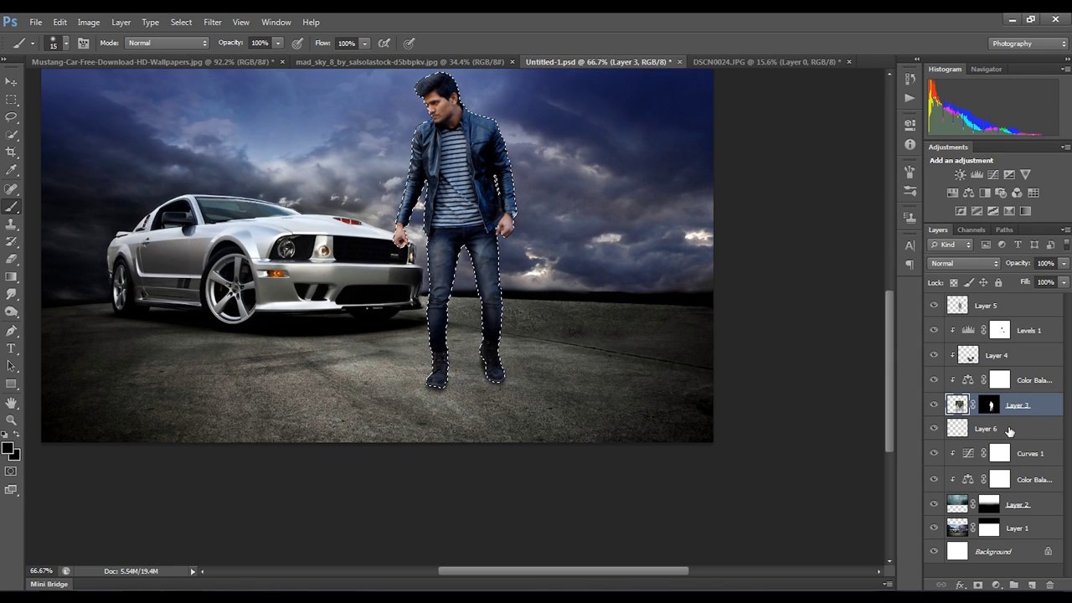
click(997, 429)
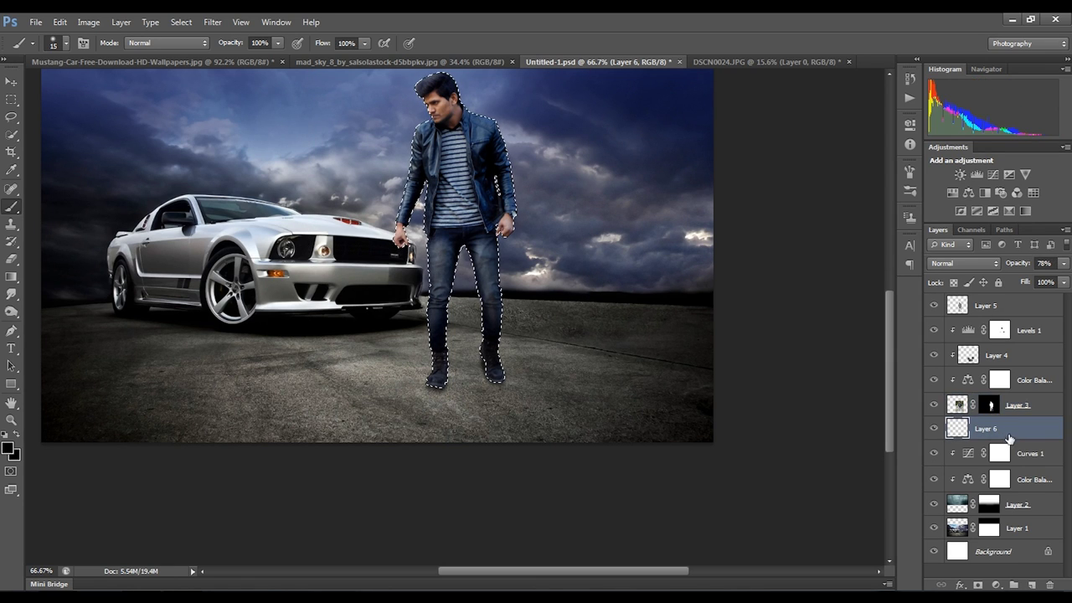
ctrl+click(1032, 584)
Step: Fill the silhouette with black on the new layer and clear the selection
click(59, 22)
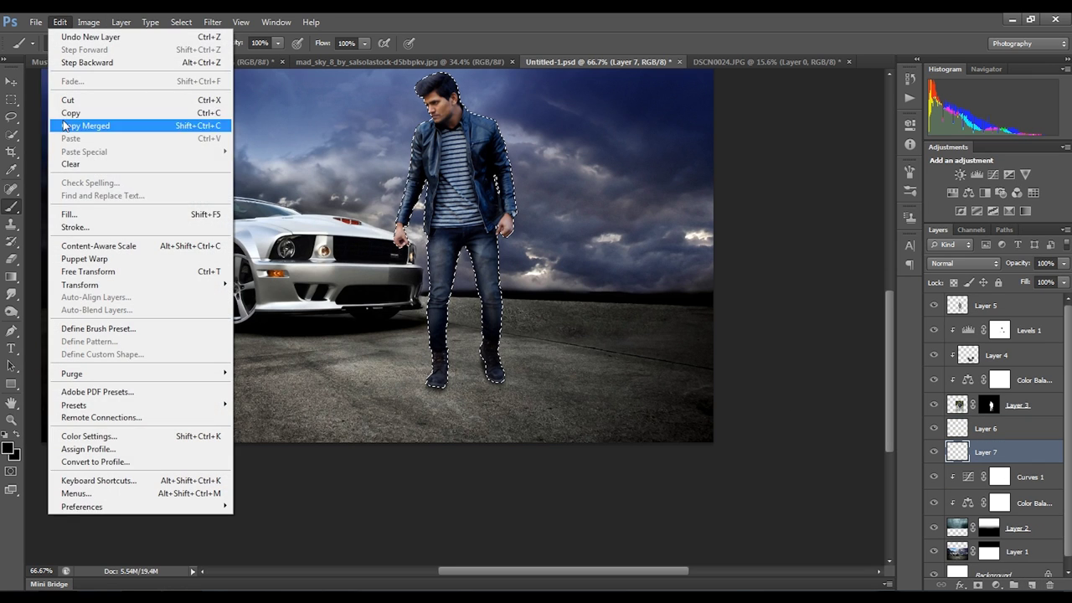
click(72, 219)
click(491, 220)
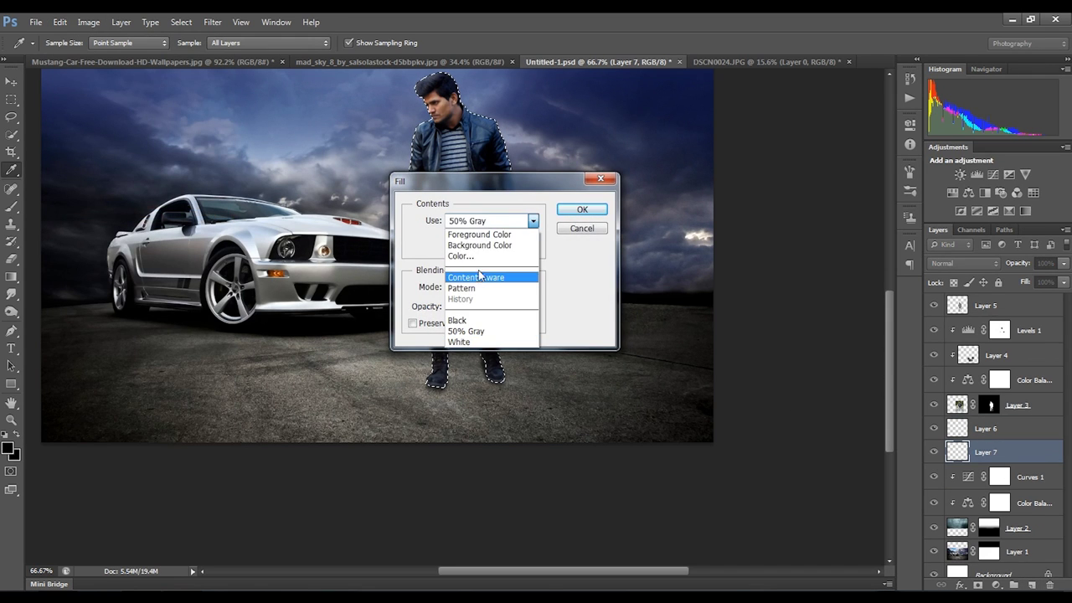
click(466, 331)
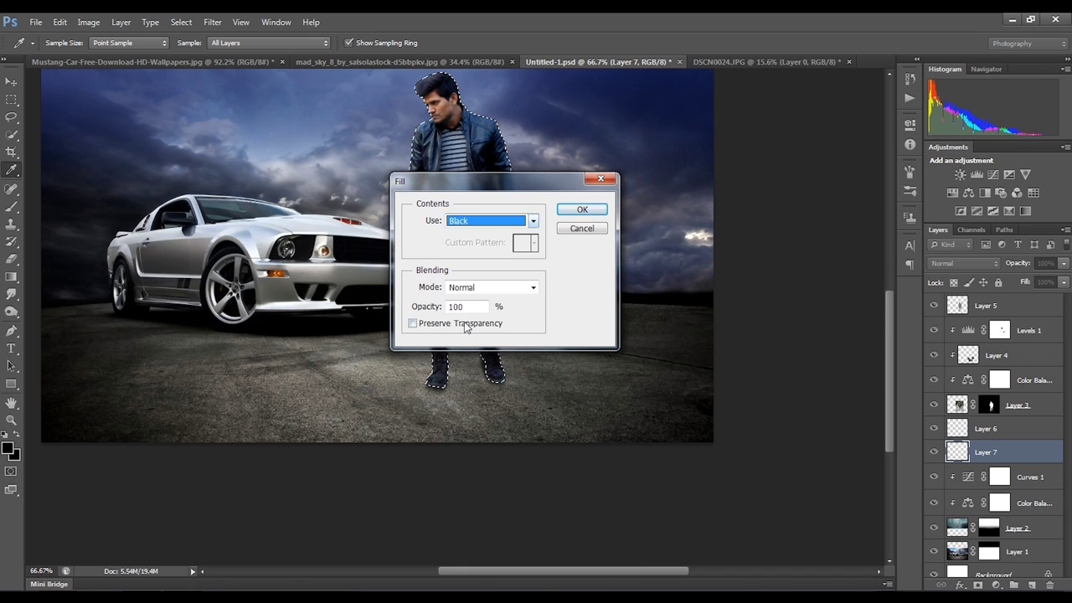
click(582, 210)
key(b)
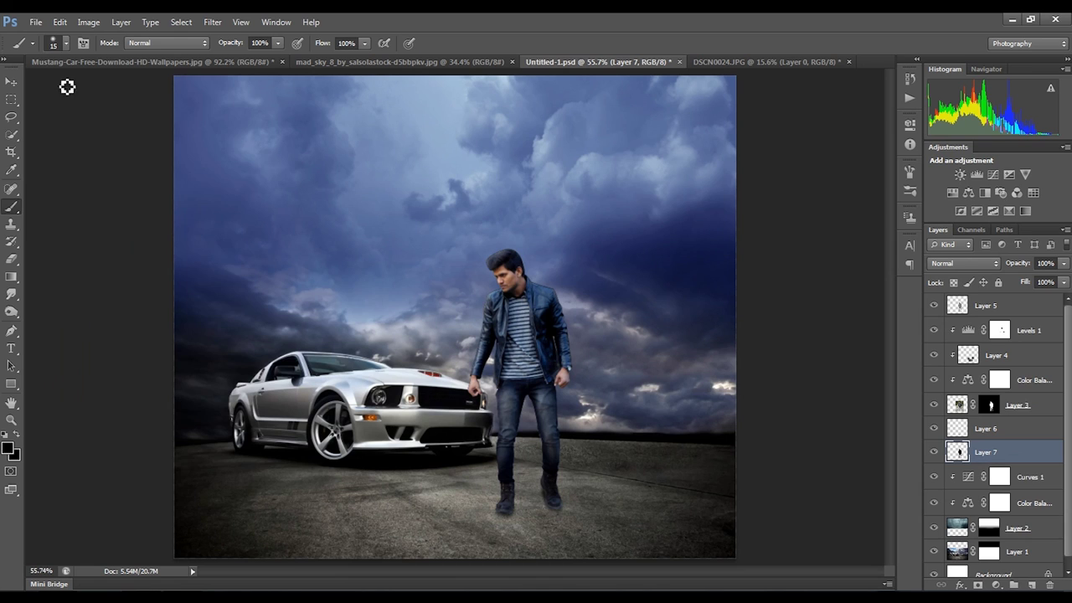
click(60, 22)
Step: Distort the black silhouette down onto the asphalt, angling its corners as the man's shadow
click(88, 271)
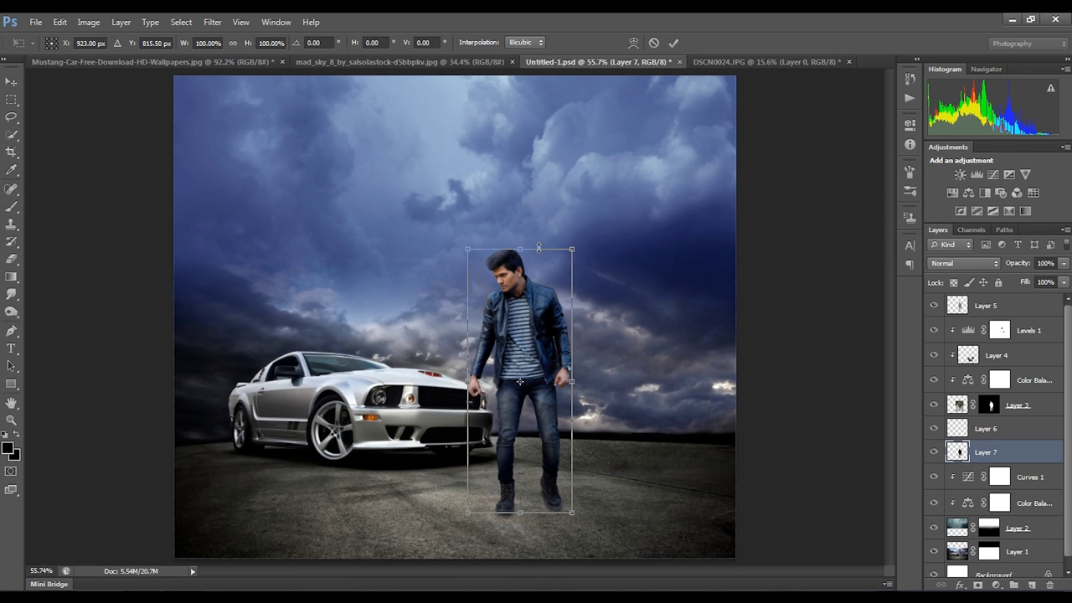
mouse_move(516, 248)
mouse_down()
mouse_move(552, 565)
mouse_move(832, 565)
mouse_up()
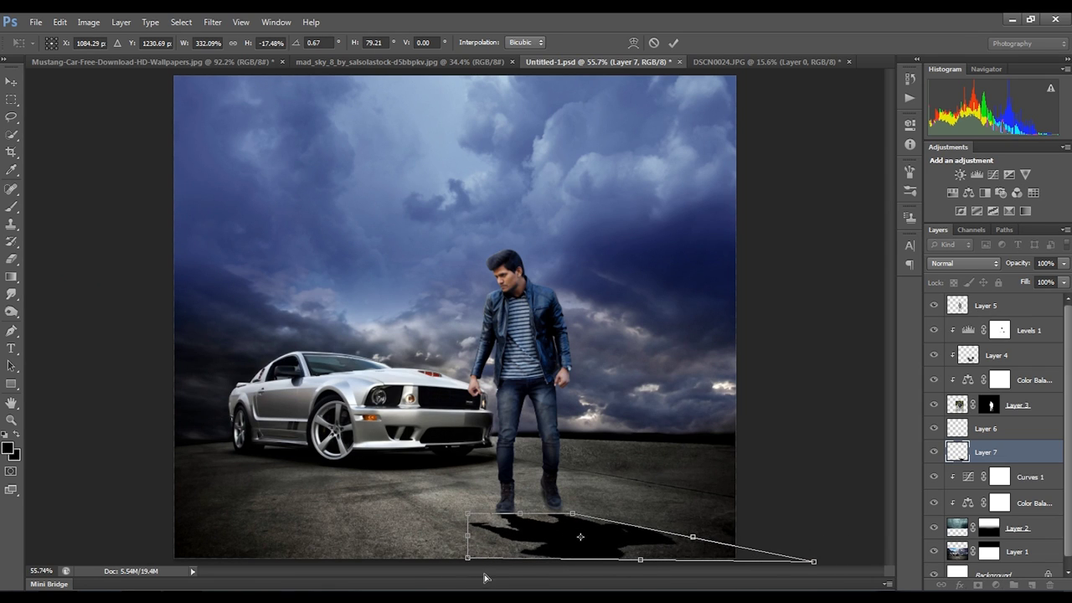
drag(484, 576, 513, 580)
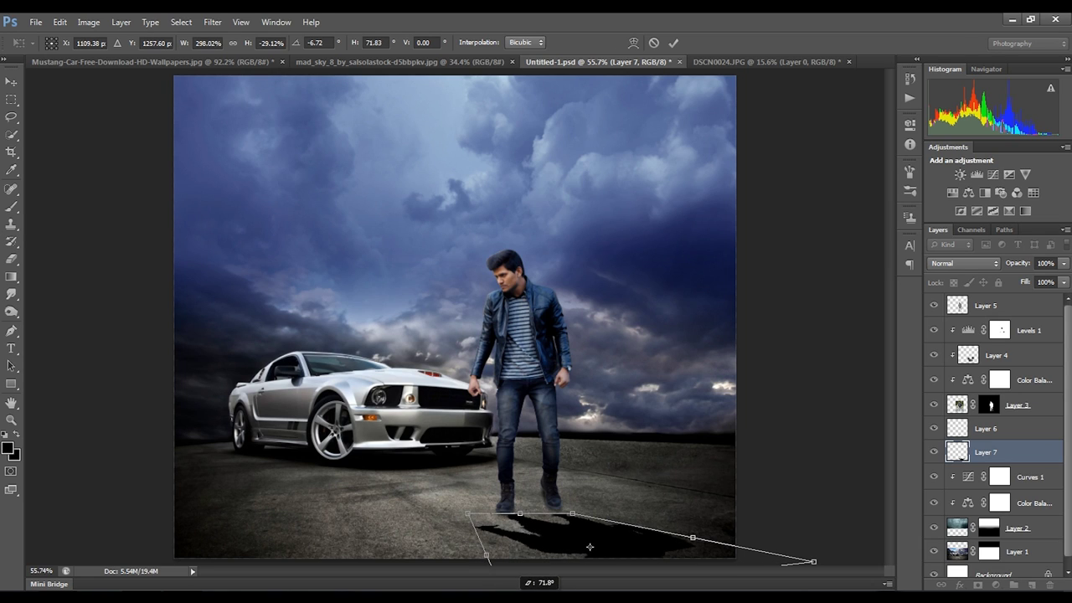
drag(562, 529, 555, 525)
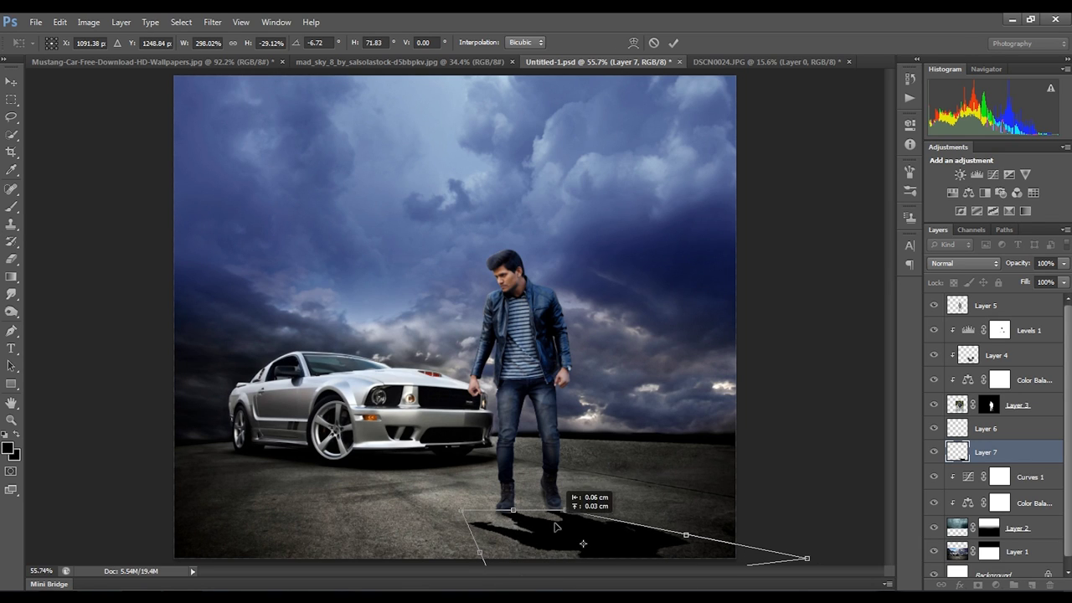
drag(810, 564, 881, 573)
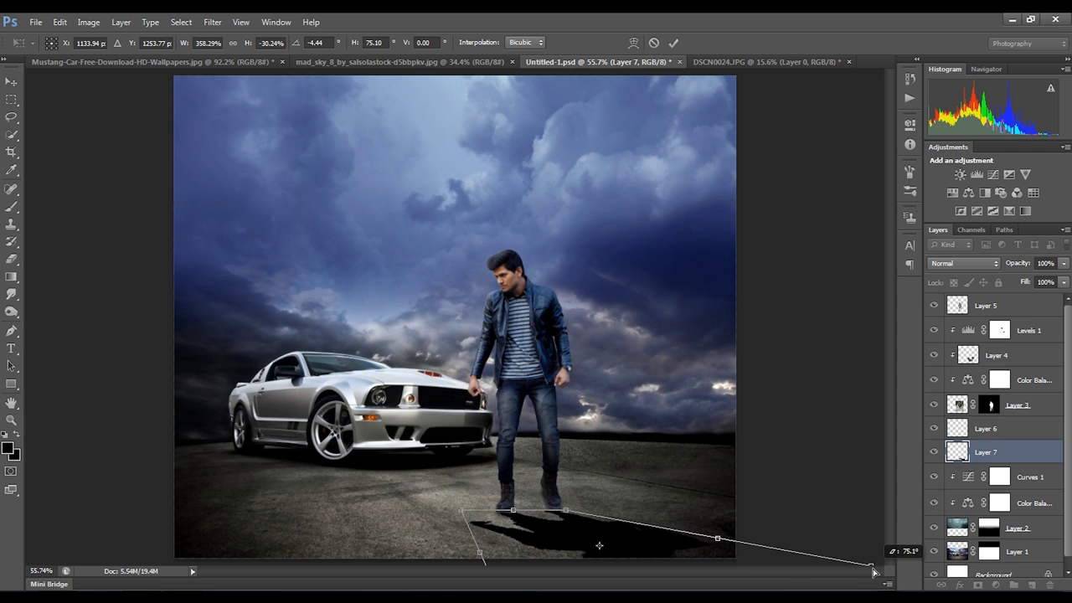
key(ctrl+minus)
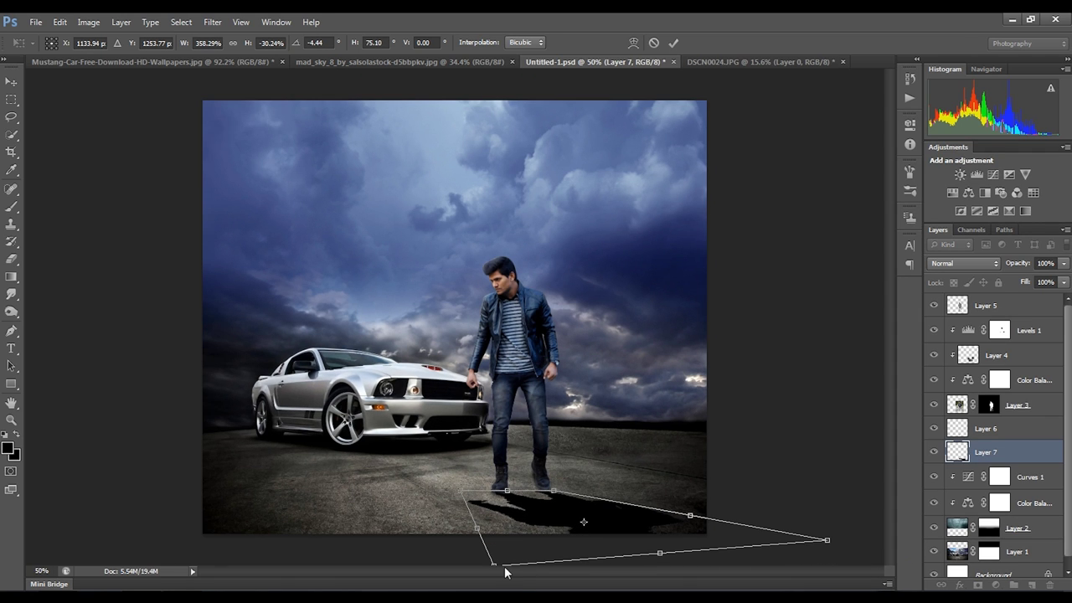
key(ctrl+minus)
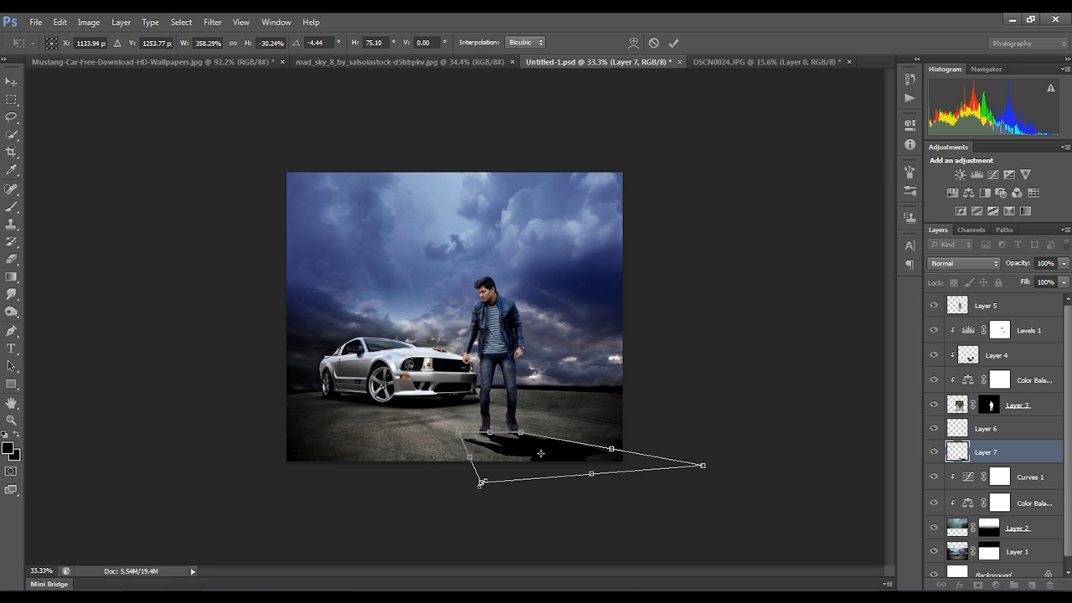
drag(484, 484, 479, 526)
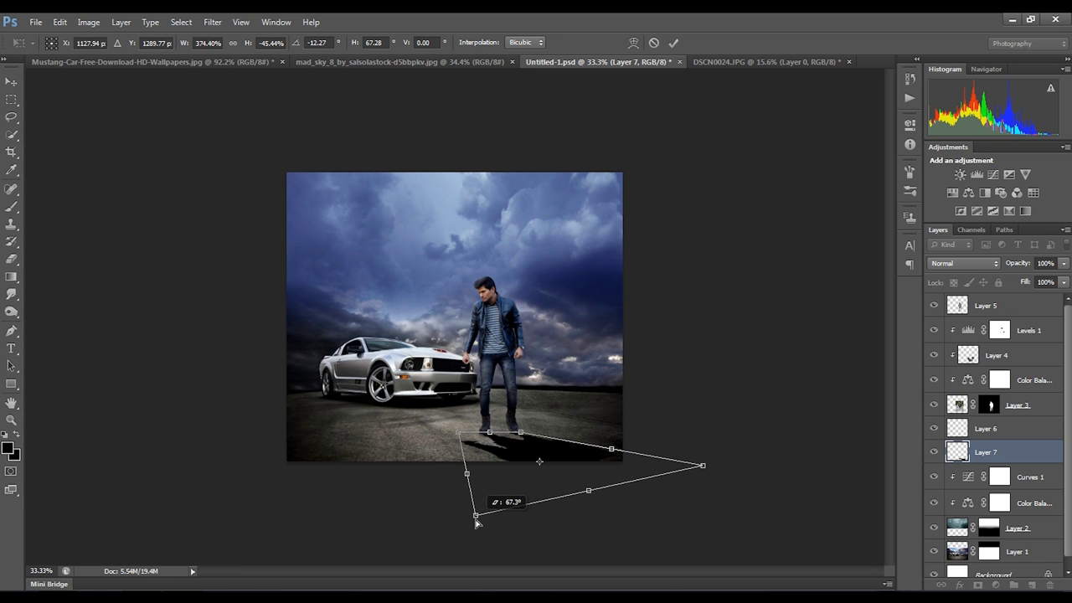
Step: Nudge the shadow up, fine-tune its corners toward the right, and commit the distortion
key(ctrl+plus)
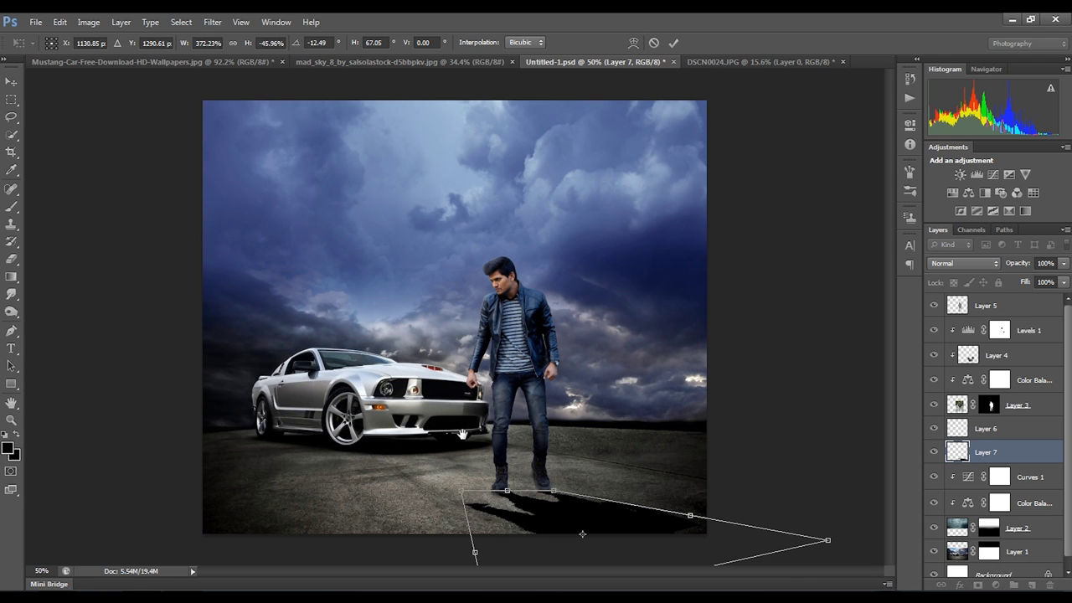
key(ctrl+plus)
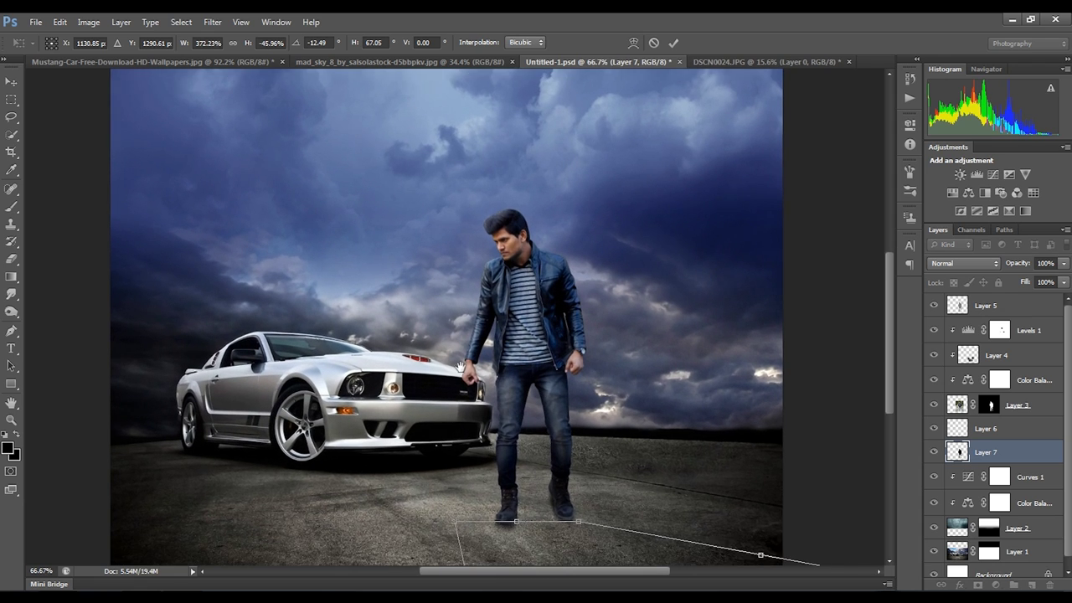
scroll(584, 503, down, 2)
key(Up)
key(Up)
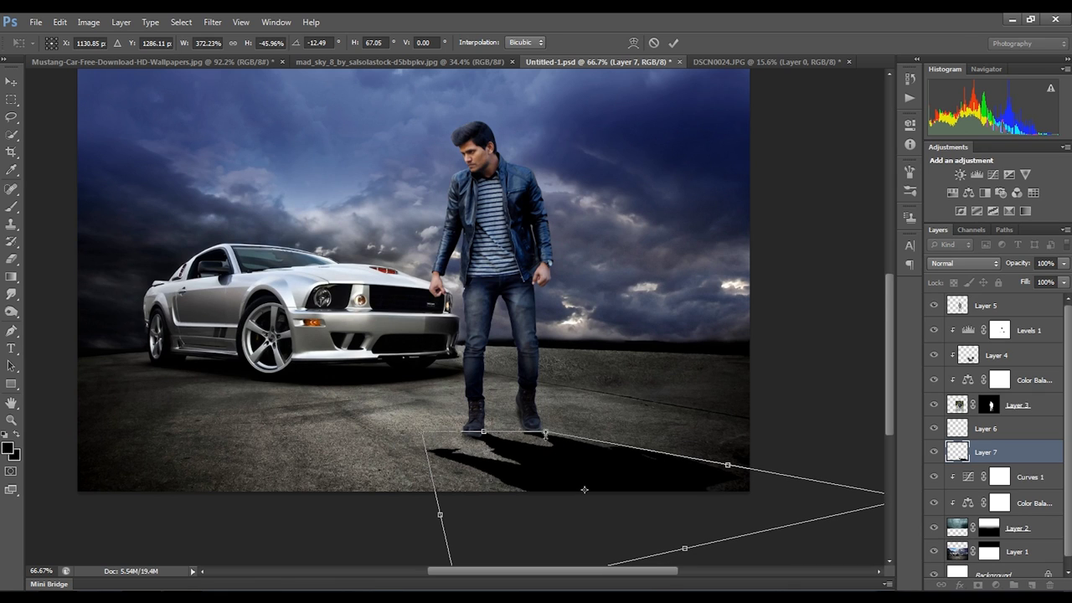
drag(547, 435, 543, 431)
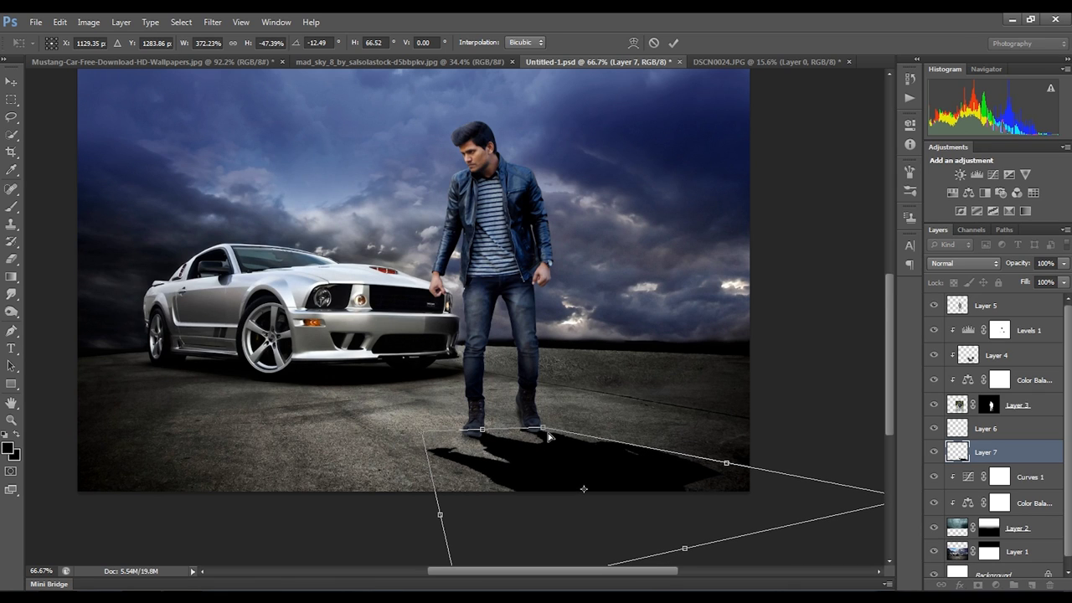
key(ctrl+minus)
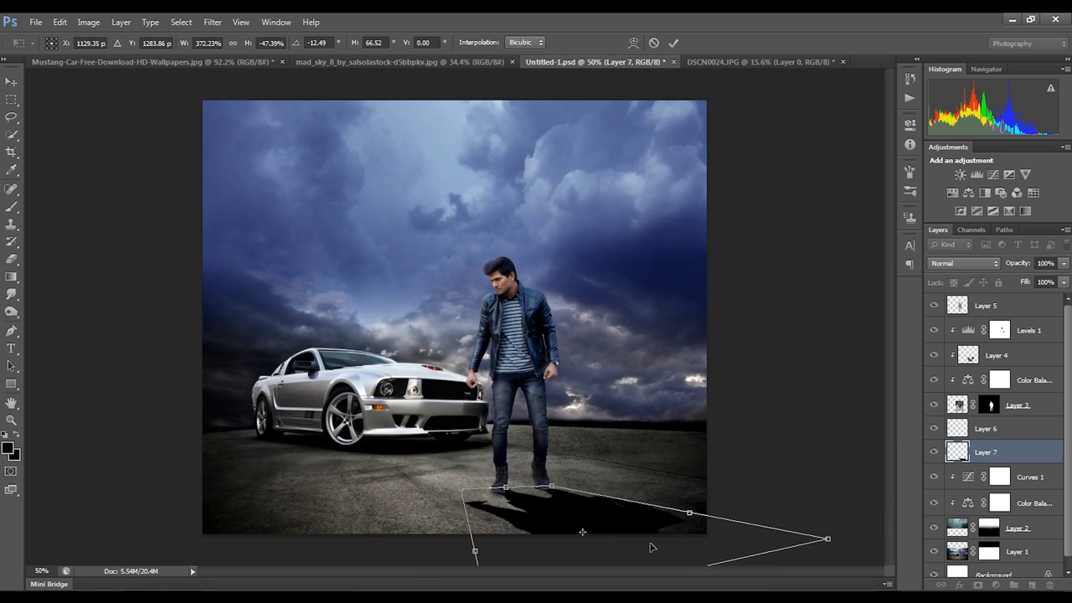
drag(830, 542, 832, 530)
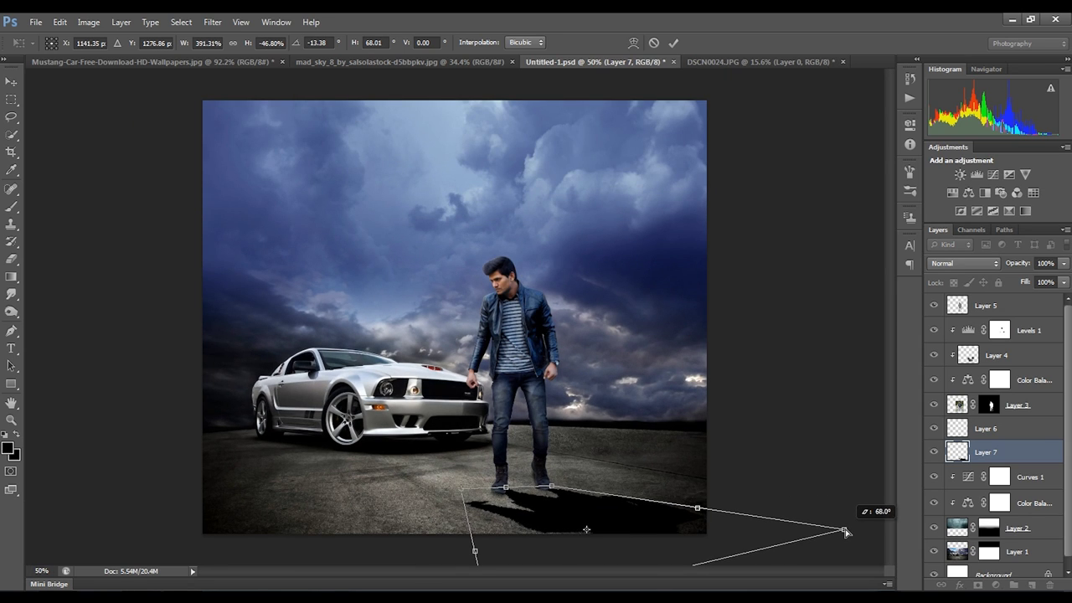
click(675, 43)
key(b)
key(ctrl+plus)
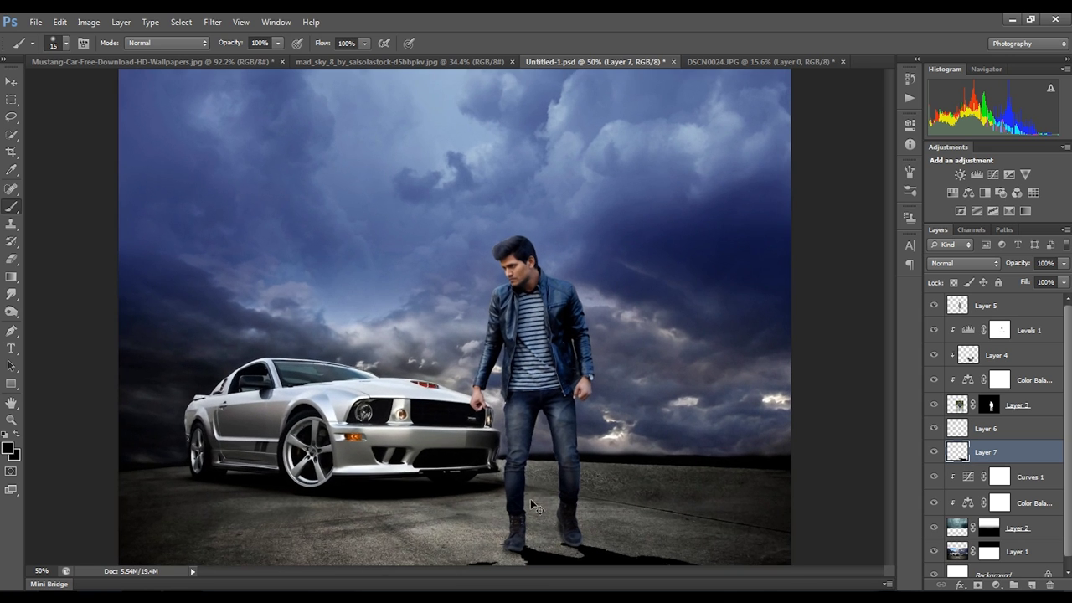
key(ctrl+plus)
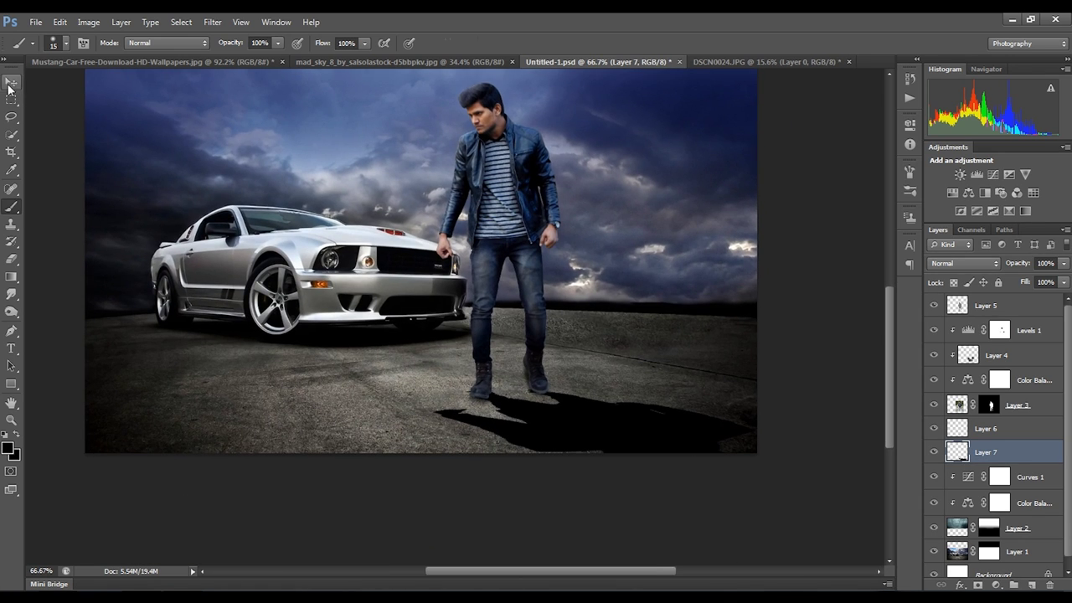
Step: Nudge the shadow up and widen its bottom with a perspective transform
click(11, 83)
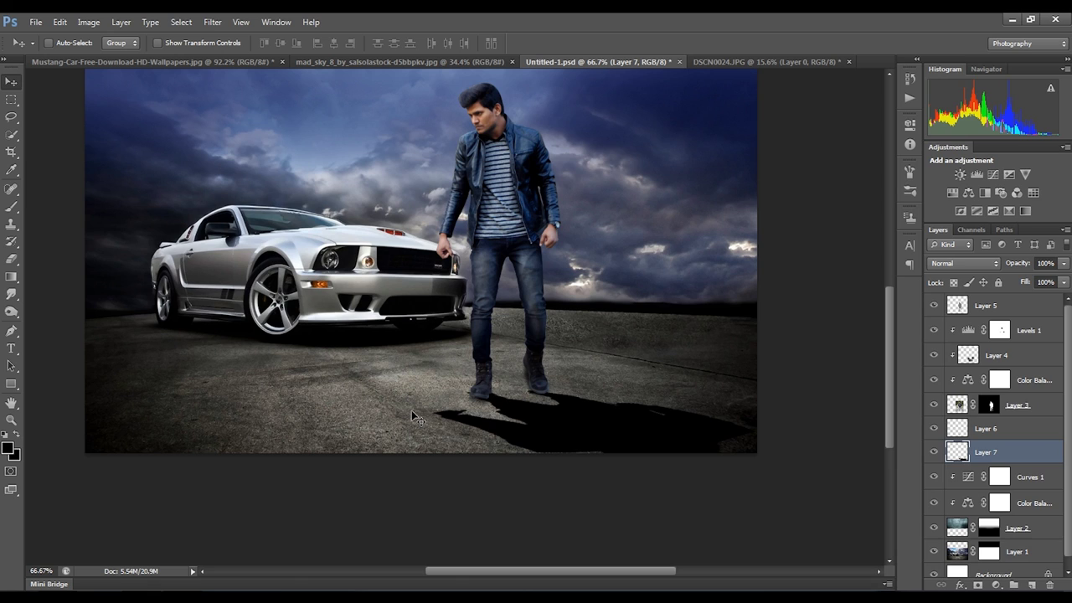
key(Up)
key(Up)
key(ctrl+t)
right_click(554, 410)
click(583, 270)
mouse_move(432, 502)
mouse_down()
mouse_move(425, 547)
mouse_move(438, 506)
mouse_up()
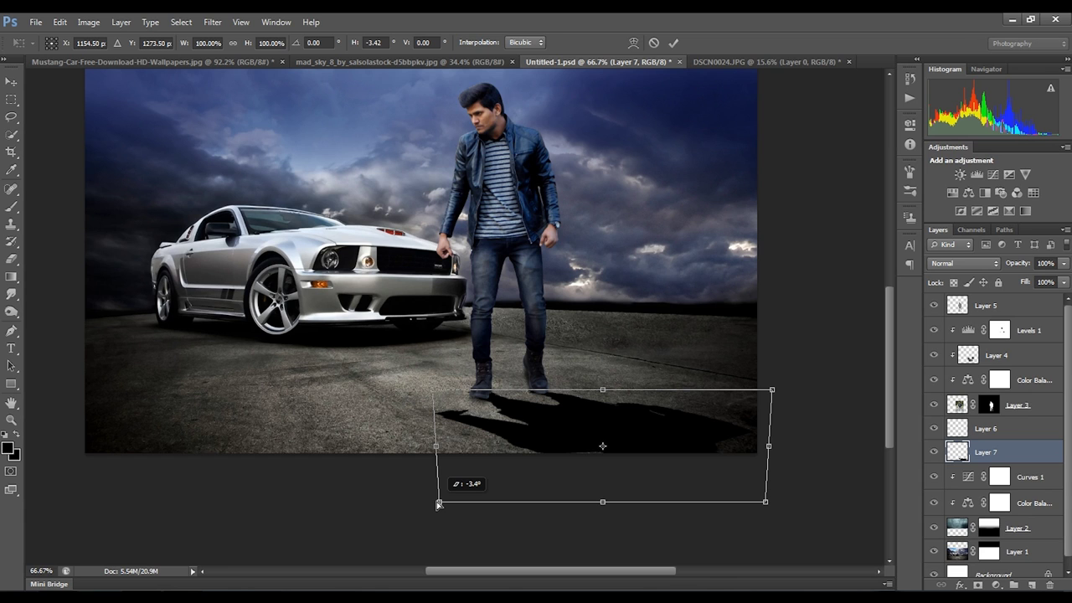
Step: Scale the shadow to about 111% width and 126% height toward the bottom-right and commit
scroll(658, 516, down, 3)
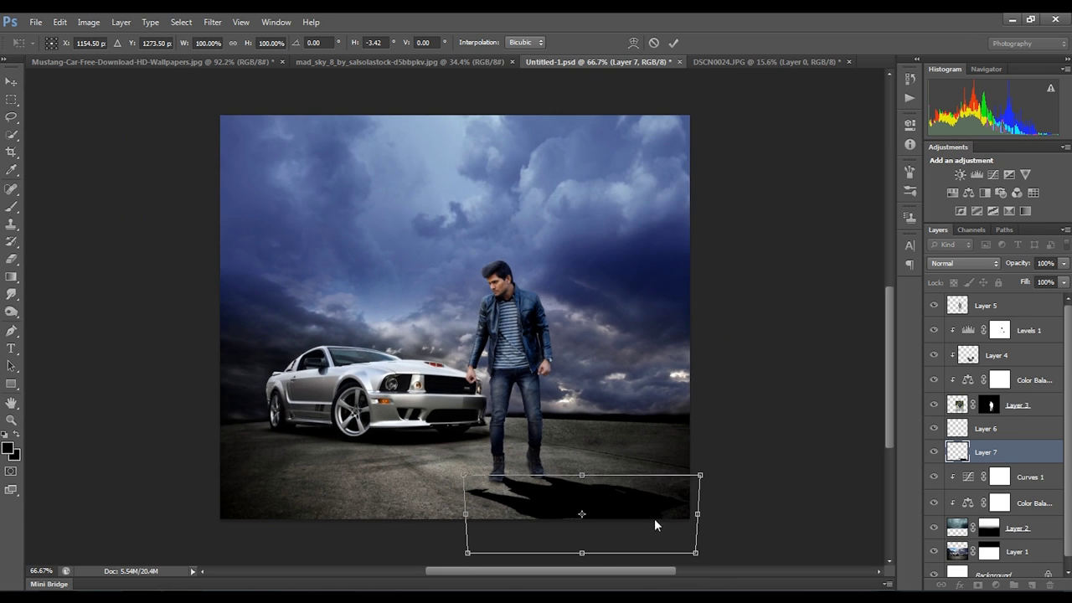
right_click(664, 503)
click(678, 278)
drag(695, 554, 718, 574)
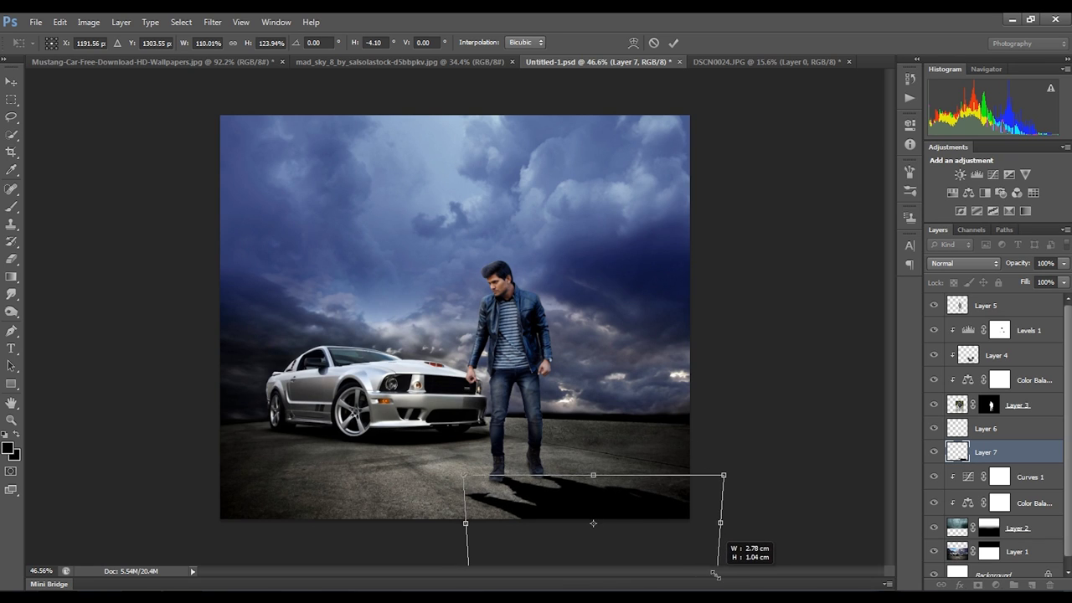
key(Left)
key(Left)
key(Left)
click(672, 42)
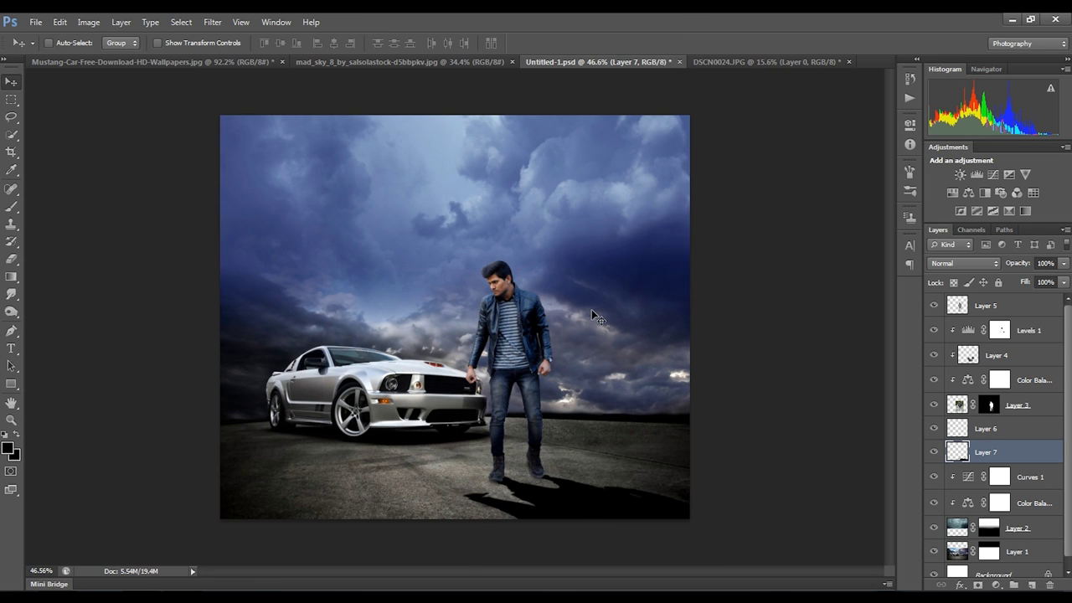
key(ctrl+plus)
click(212, 22)
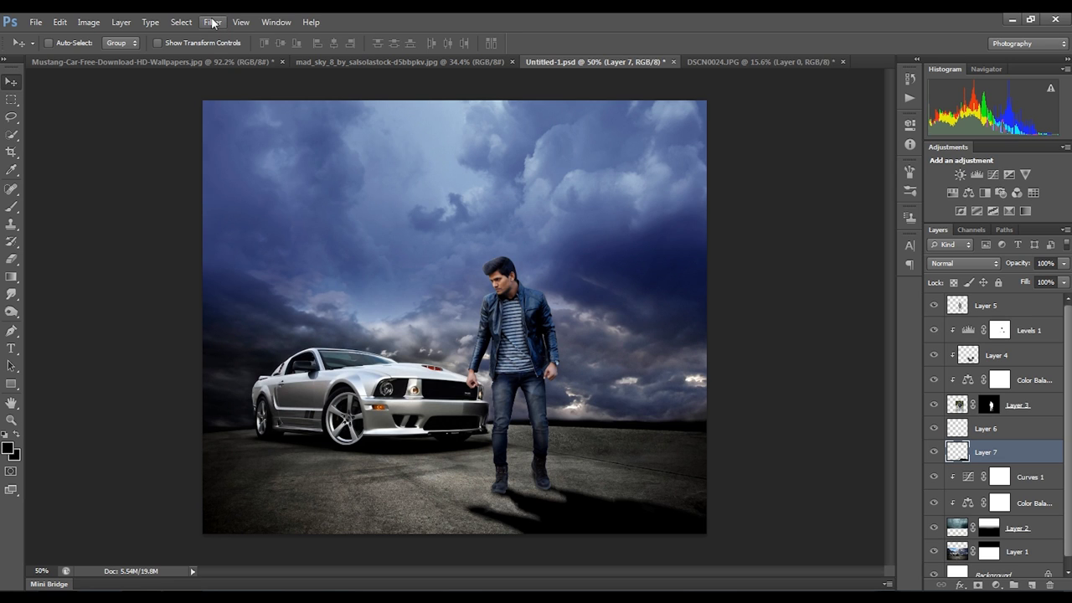
Step: Blur Layer 7's shadow with a 2.1-pixel Gaussian Blur and set its opacity to 82%
click(212, 21)
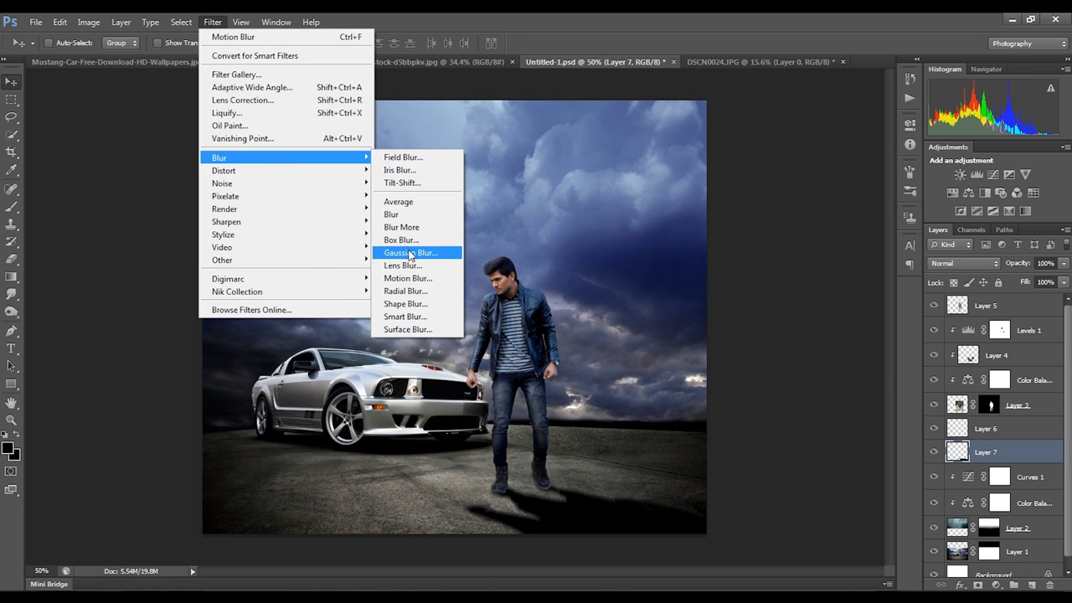
click(419, 254)
drag(746, 365, 731, 359)
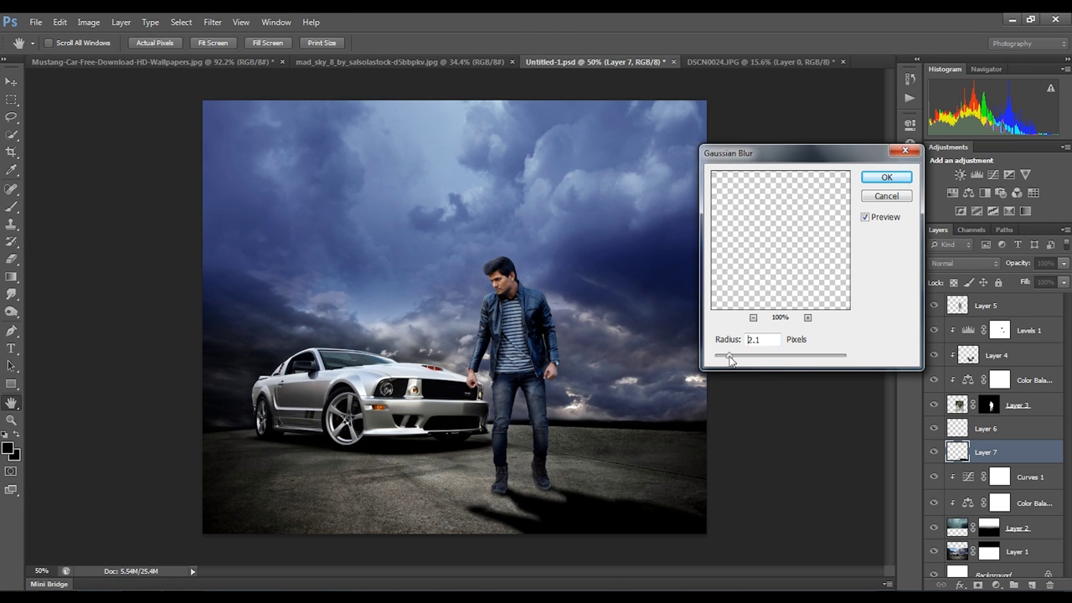
click(885, 179)
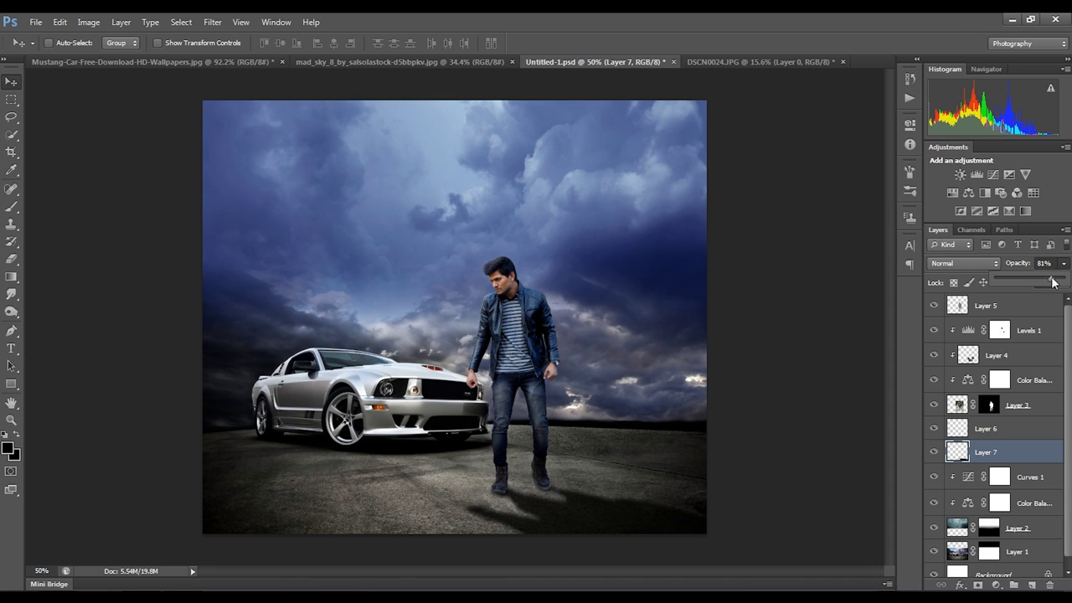
key(Return)
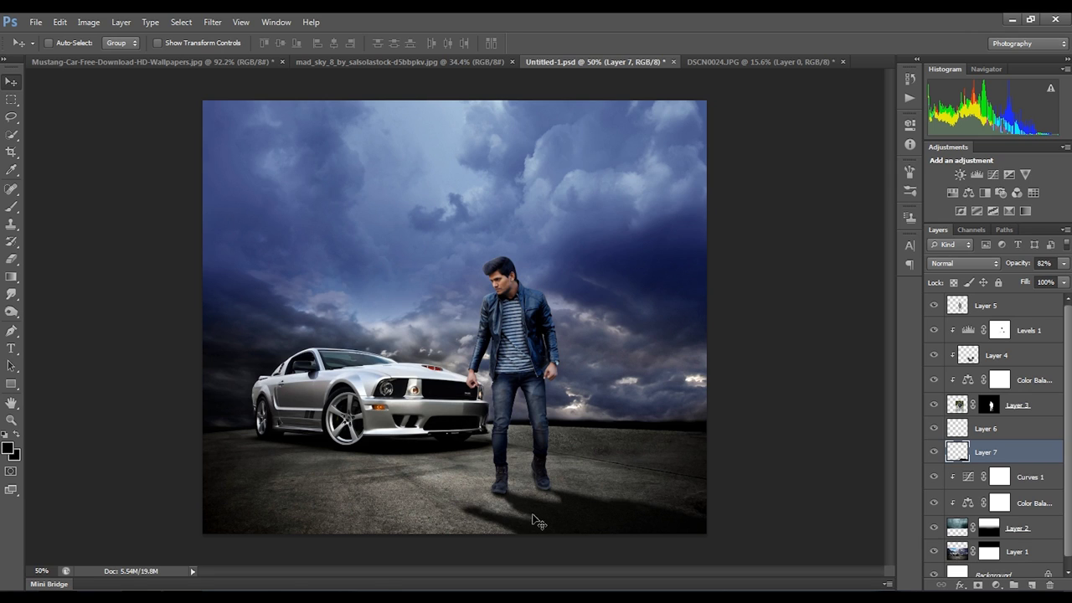
Step: Add a layer mask to Layer 7 and paint it with a 370 px black brush to fade the shadow
click(12, 207)
click(978, 585)
right_click(653, 430)
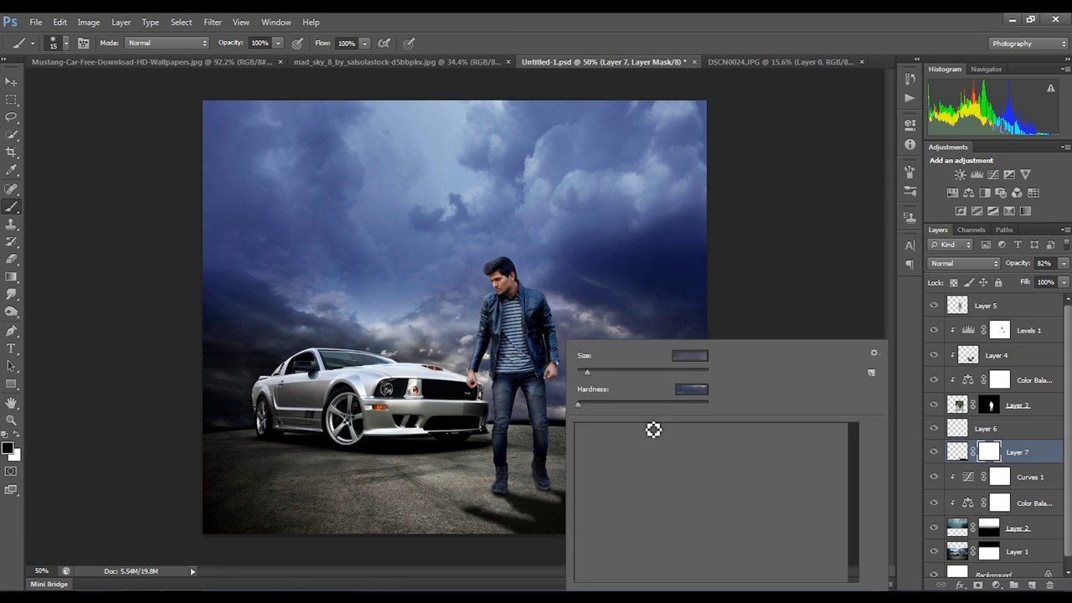
drag(674, 368, 675, 368)
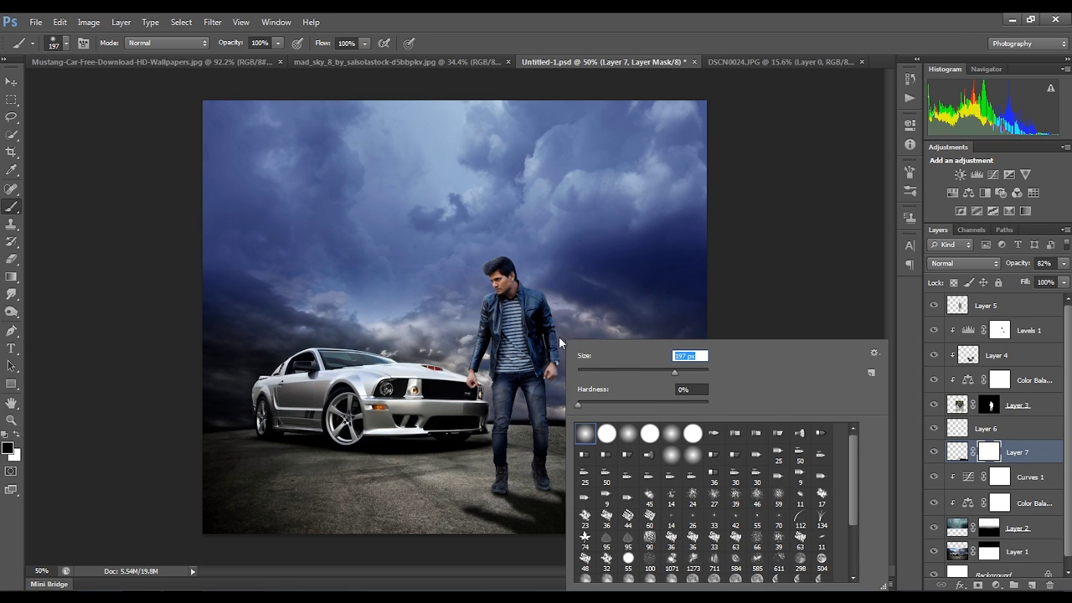
text(370)
key(Return)
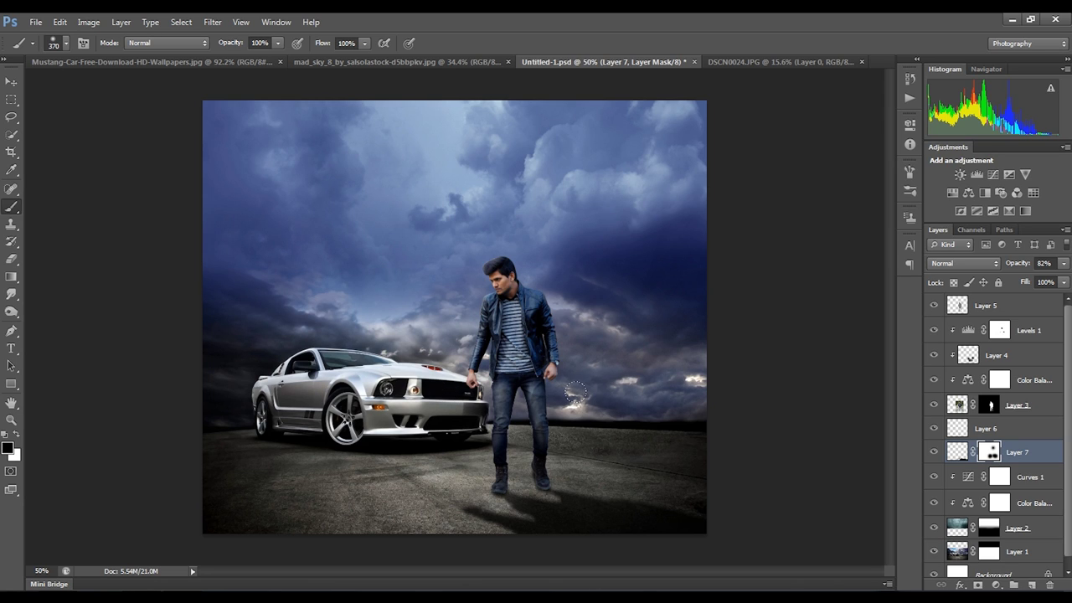
click(375, 466)
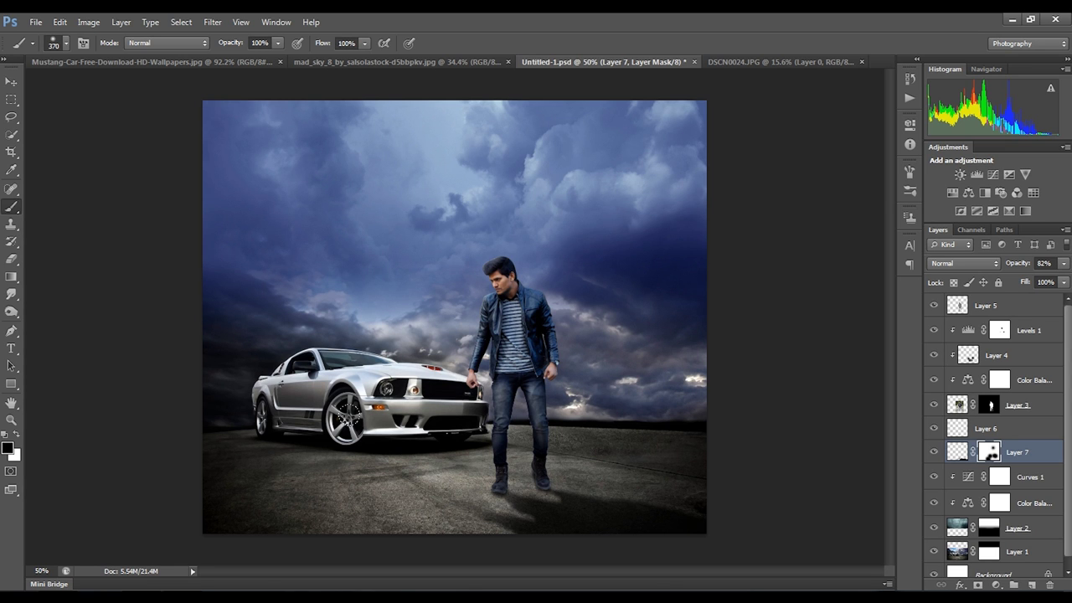
key(ctrl+plus)
drag(398, 486, 382, 375)
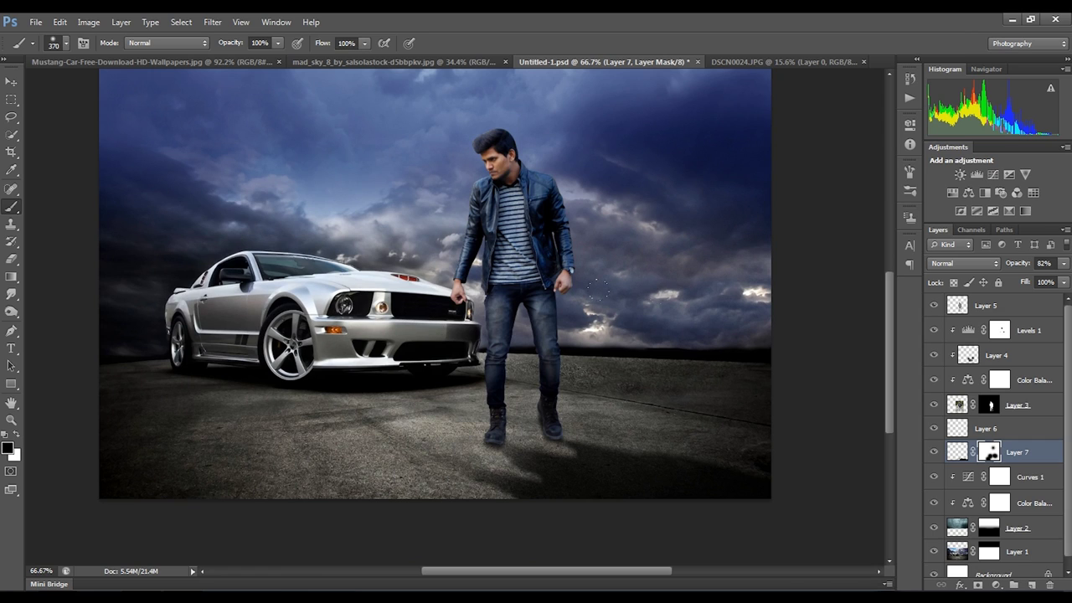
Step: Lower the shadow layer's opacity to 75% and save the composite as Untitled-1.psd
click(1064, 263)
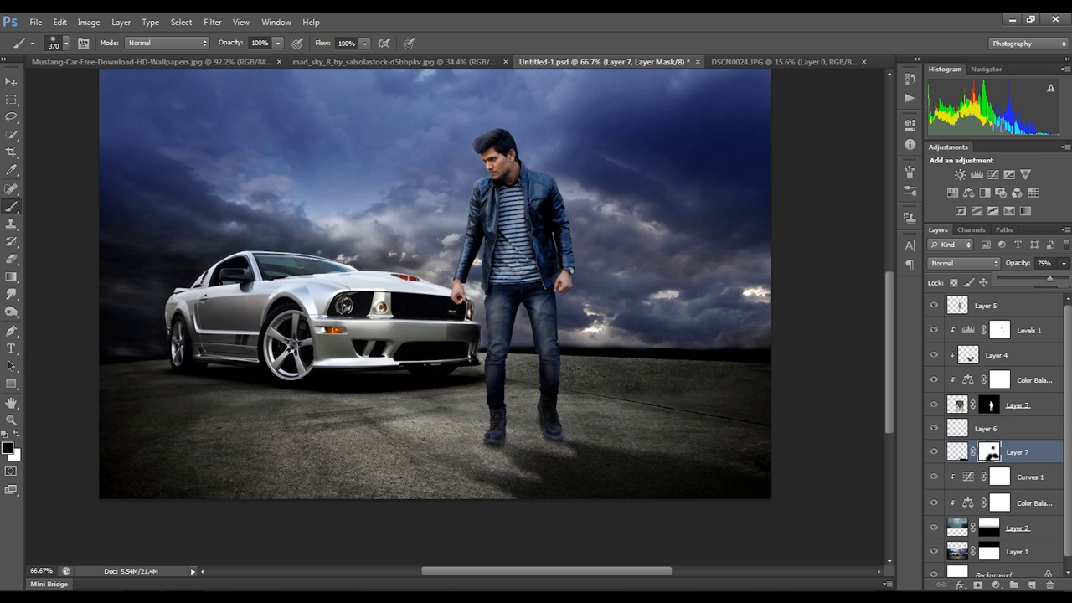
key(ctrl+minus)
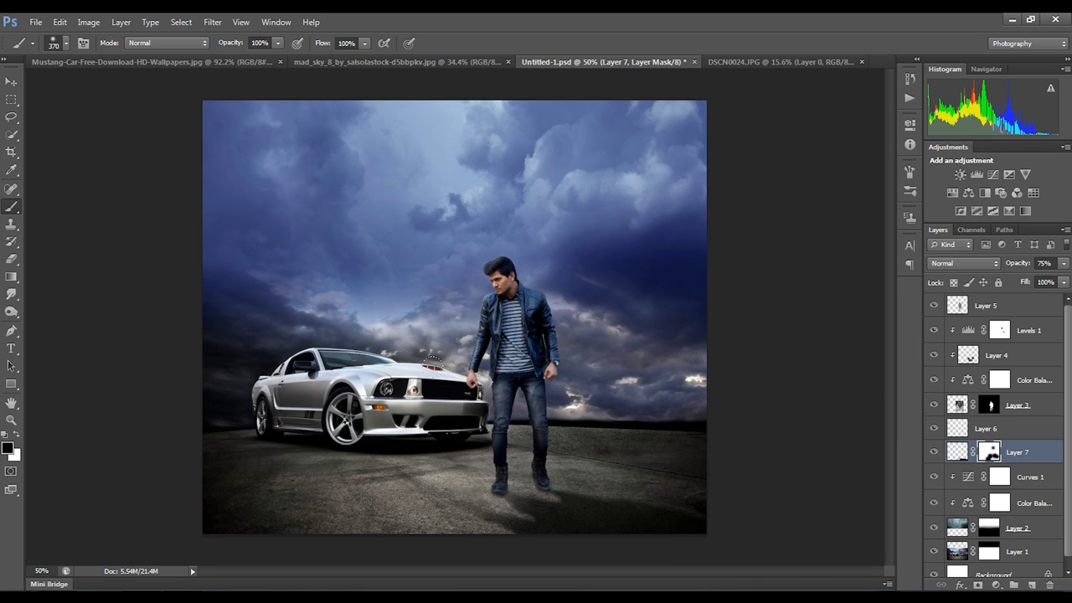
click(36, 22)
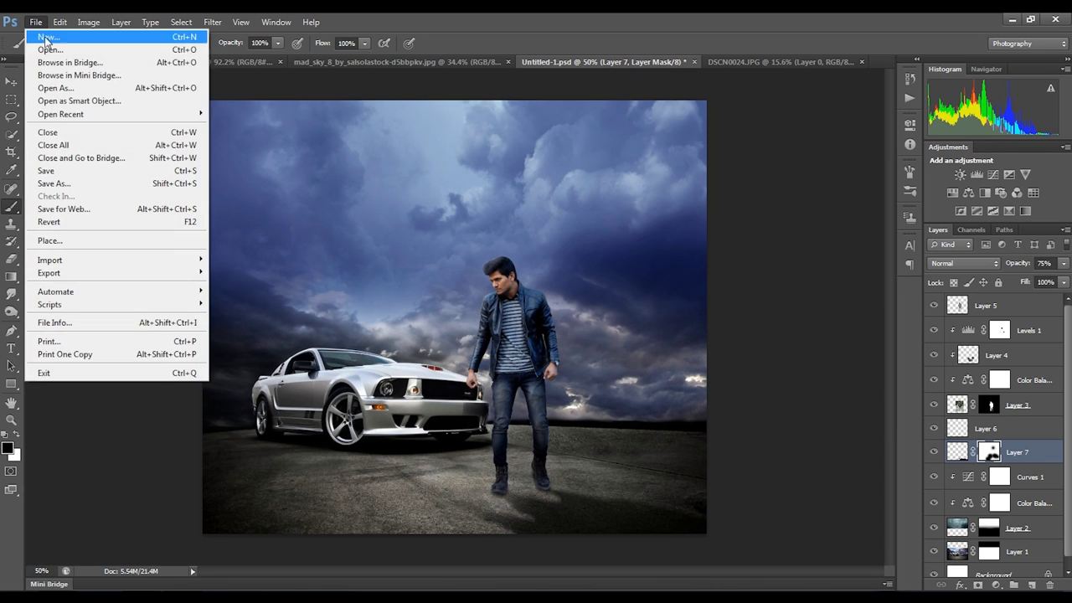
click(50, 170)
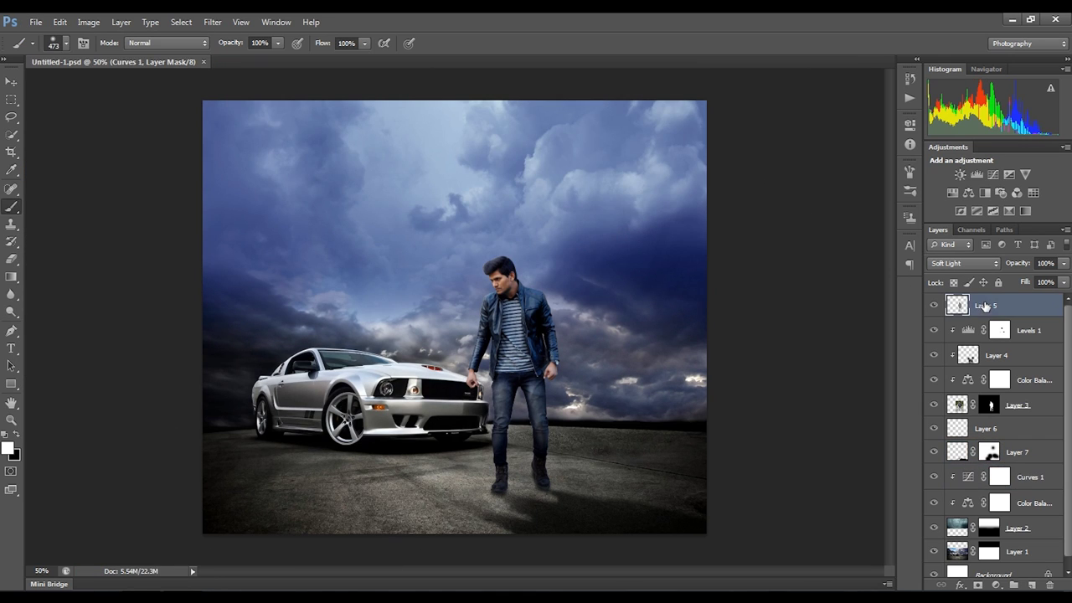
Step: Add a new empty layer and set the foreground colour to black
click(1030, 585)
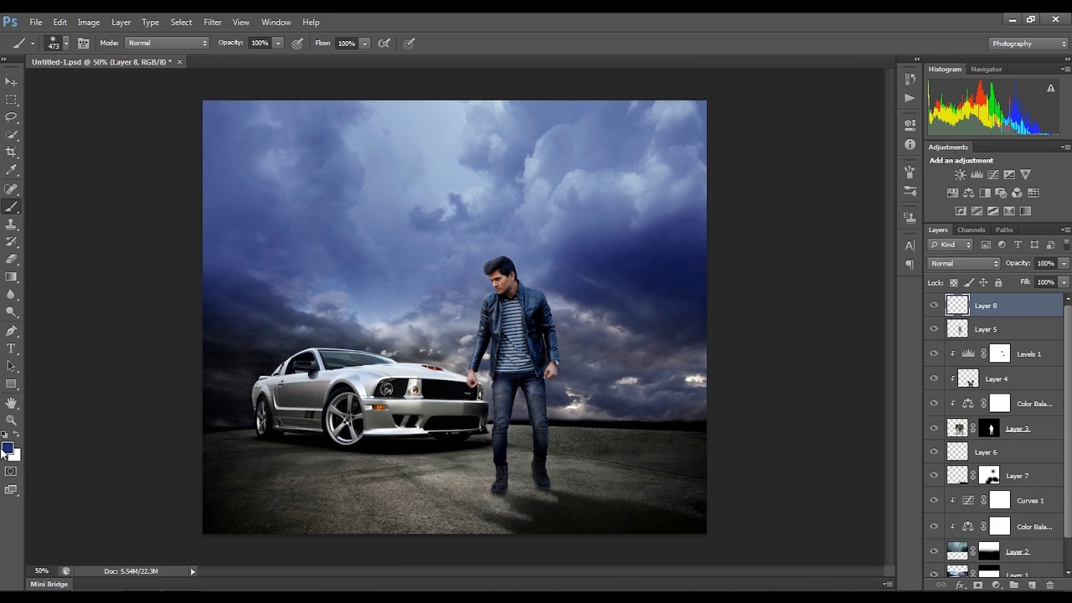
click(7, 449)
click(360, 330)
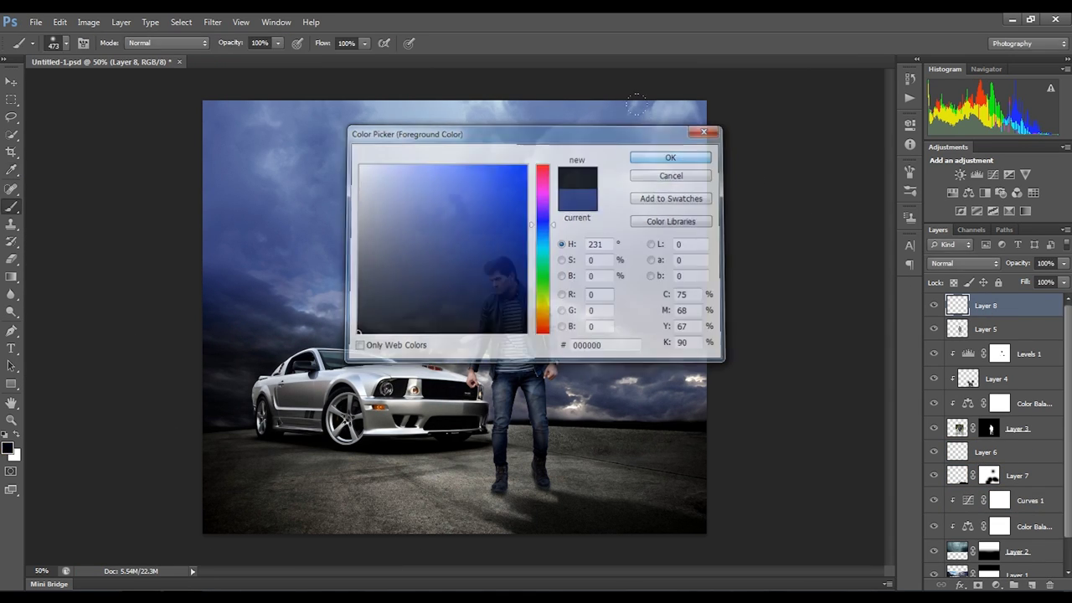
click(670, 157)
Step: Add a linear 90° black gradient fill over the bottom of the image at 63% opacity
click(999, 584)
click(977, 307)
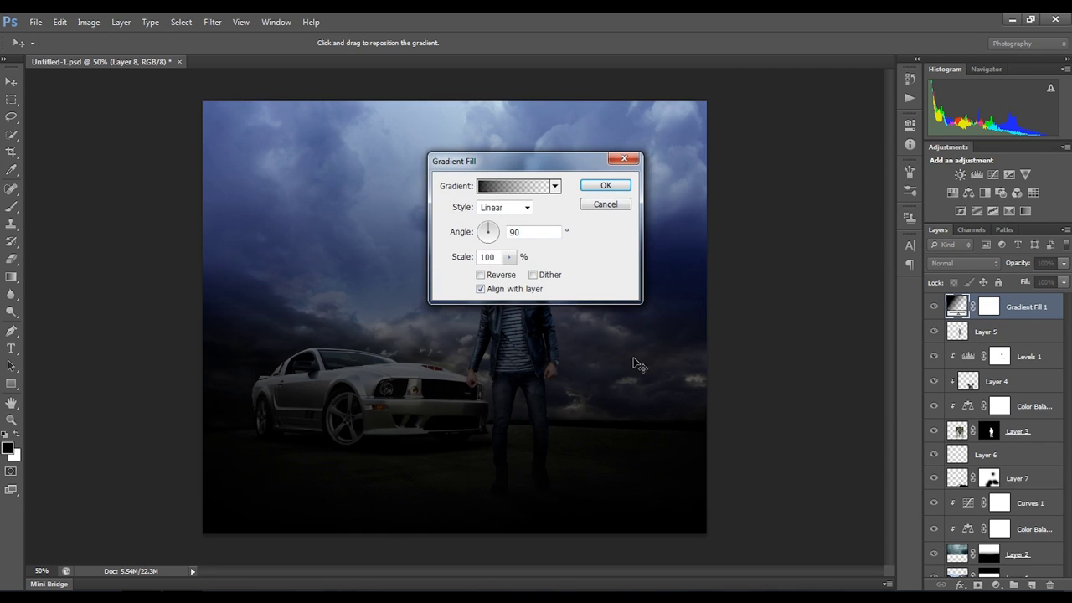
drag(439, 445, 419, 429)
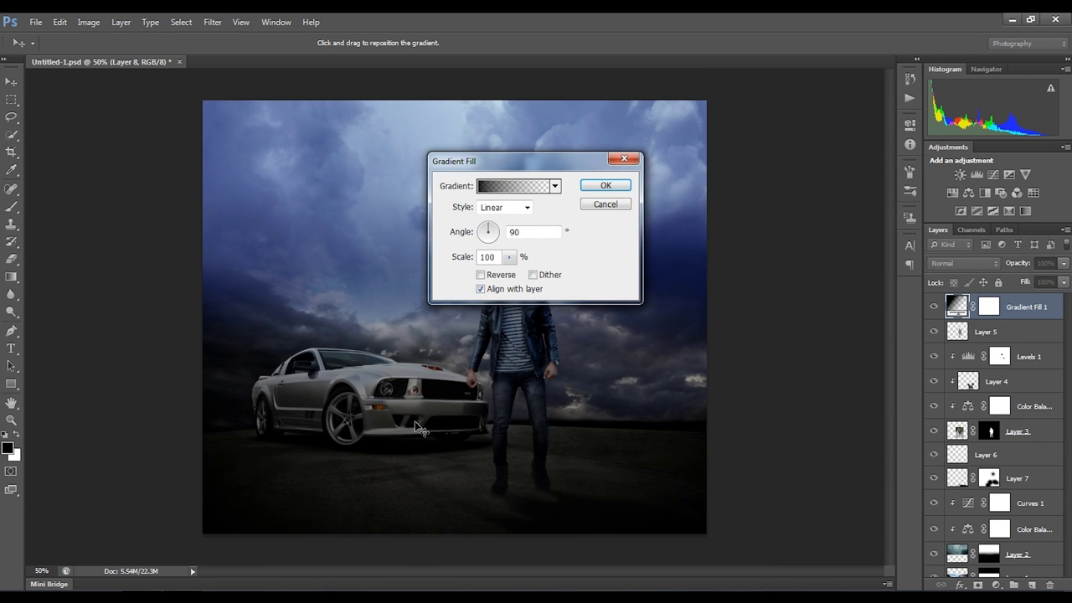
click(606, 185)
key(b)
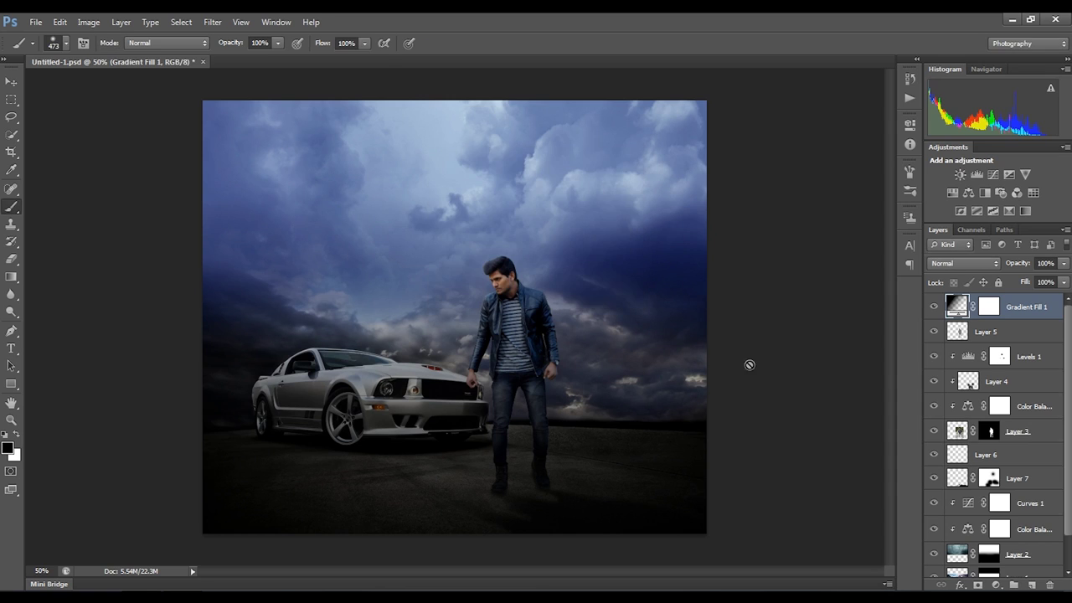
click(1061, 267)
drag(1042, 283, 1039, 283)
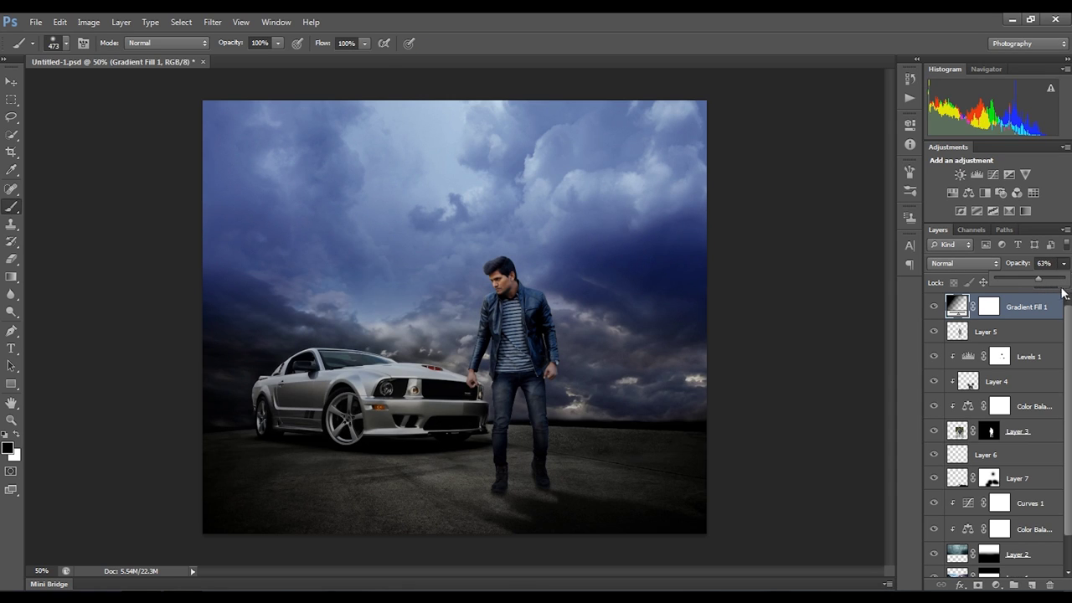
click(1032, 584)
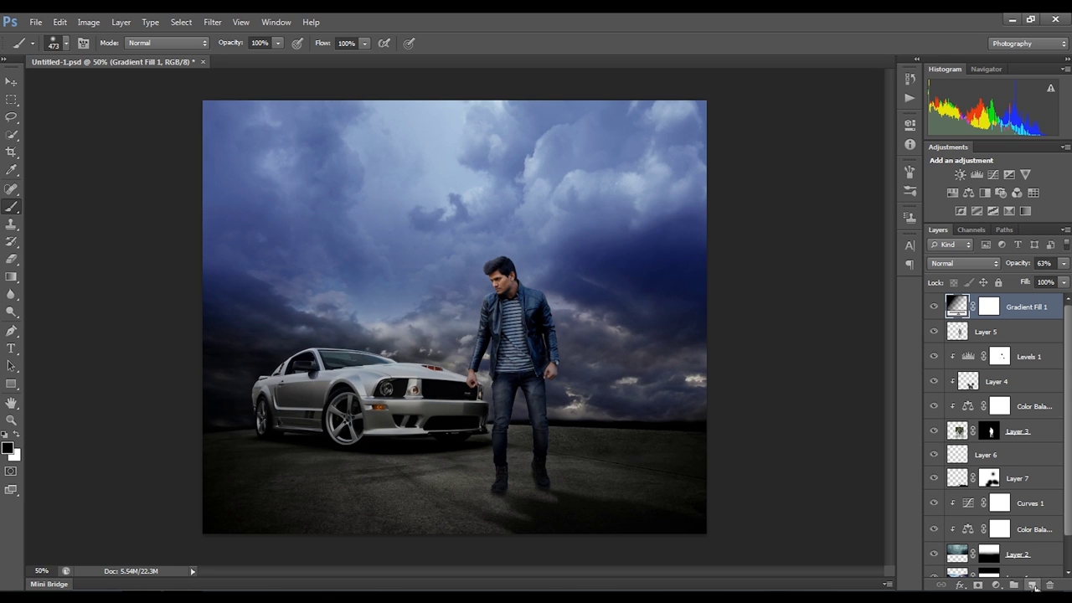
Step: Add a new layer and set the foreground to a dark navy blue sampled from the sky
click(1032, 584)
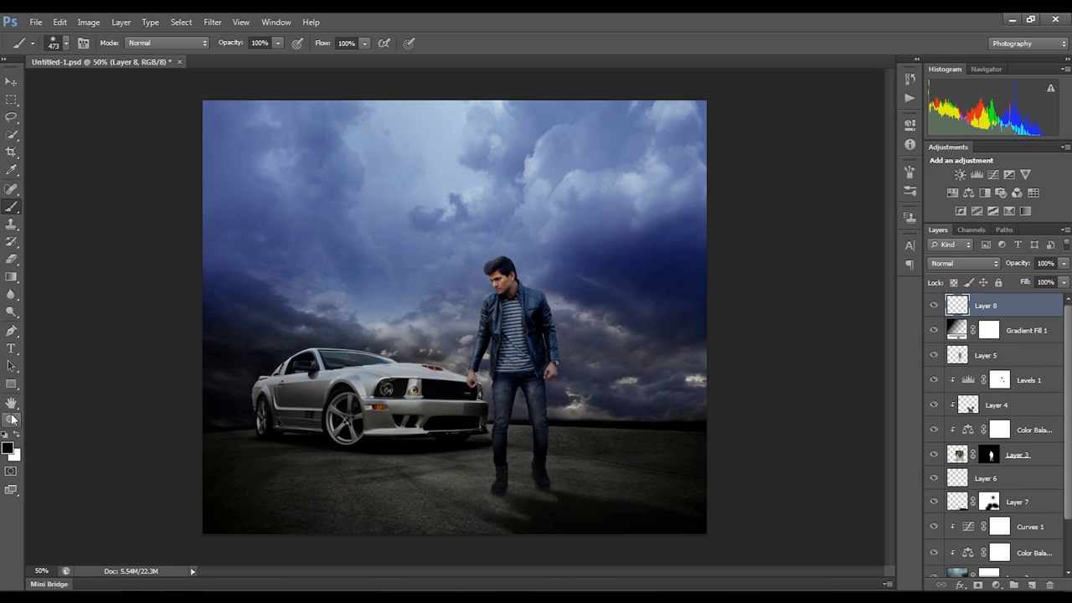
click(10, 453)
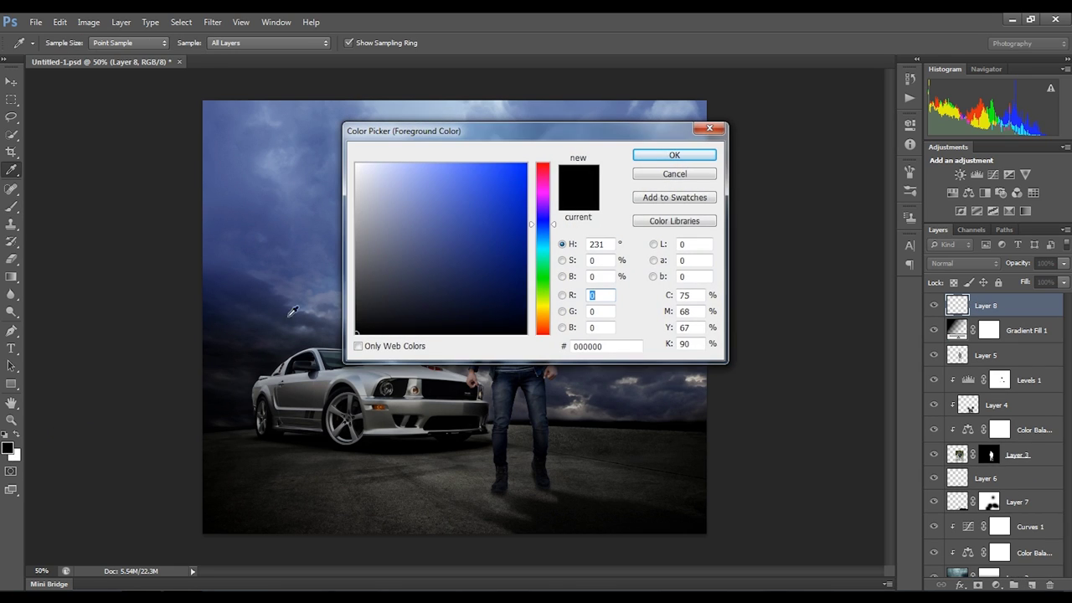
click(211, 283)
click(467, 267)
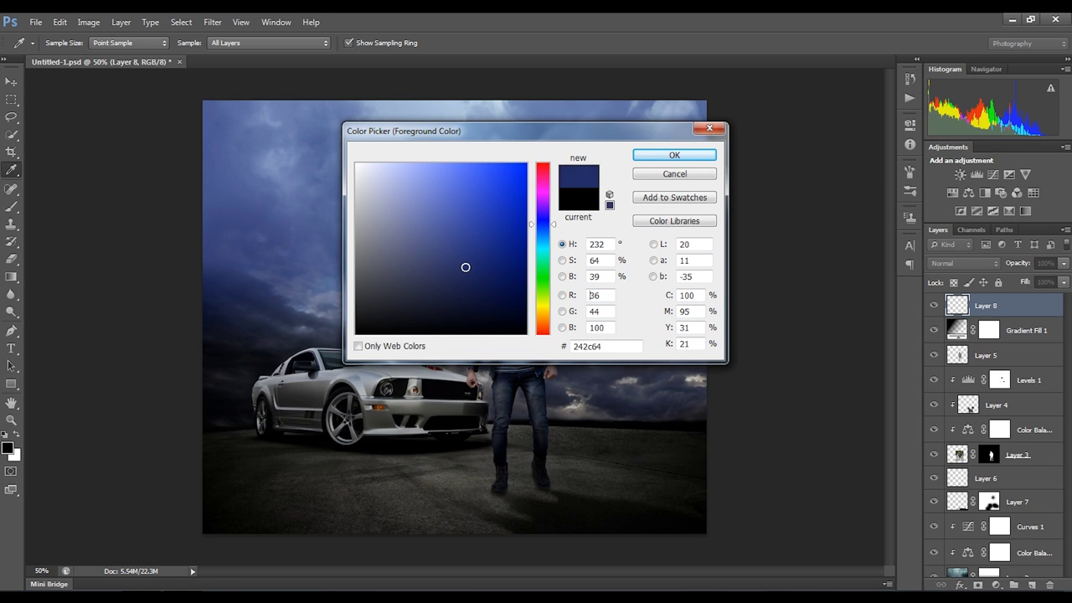
click(672, 155)
Step: Add a navy gradient fill at 80% scale and blend it at 37% opacity
click(1008, 584)
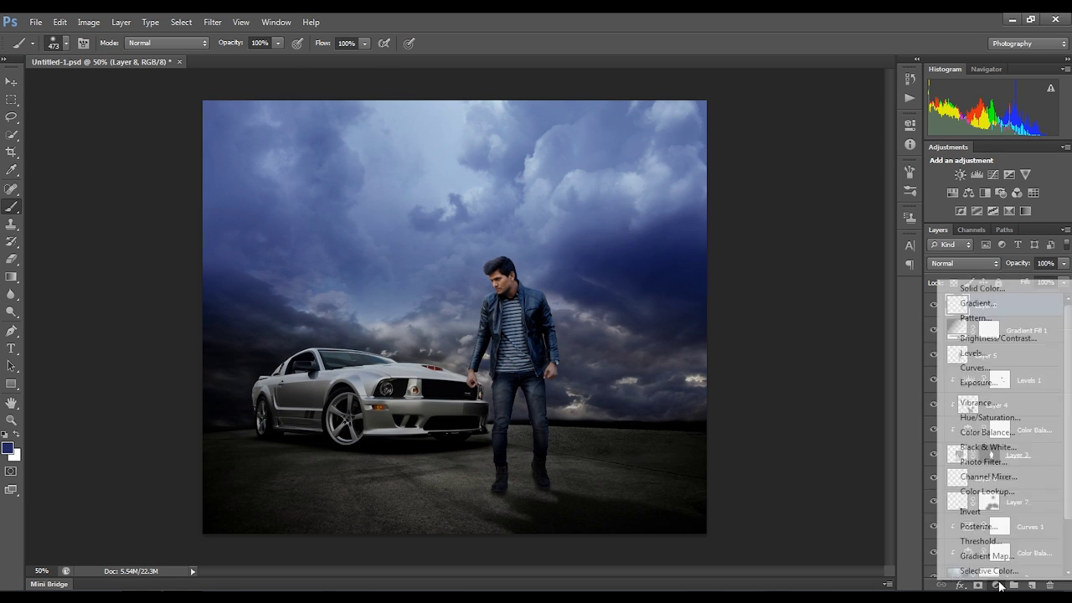
click(963, 304)
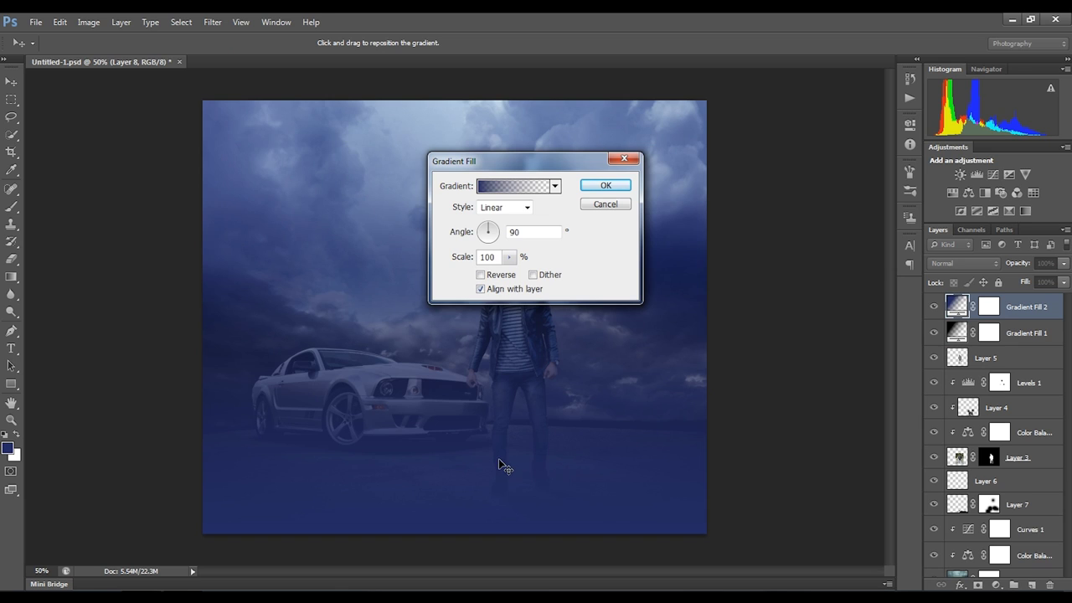
mouse_move(505, 261)
mouse_down()
mouse_move(516, 274)
mouse_move(508, 277)
mouse_up()
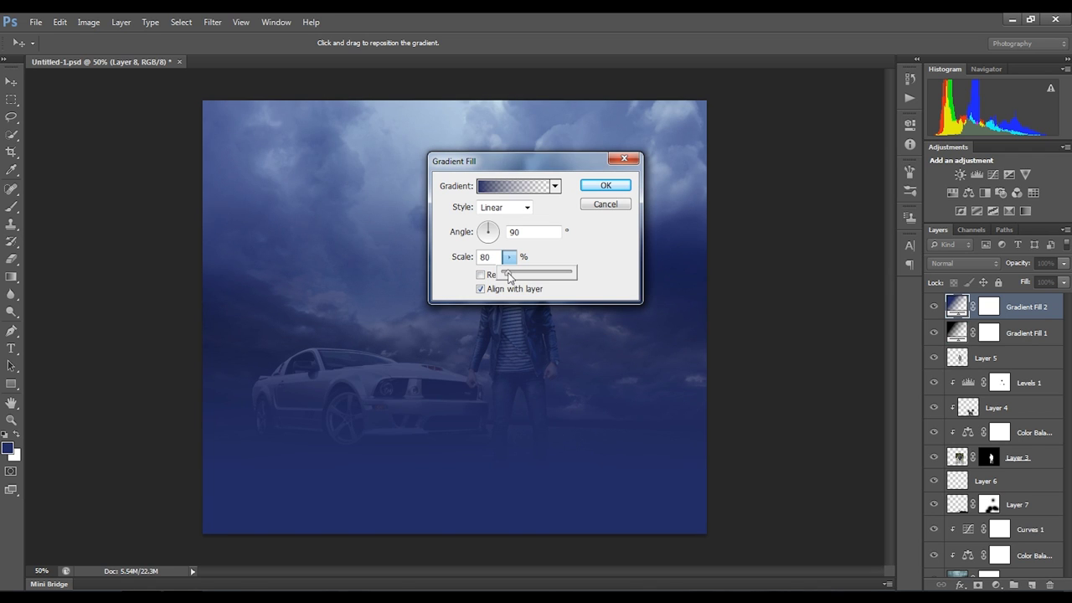
click(605, 185)
drag(1064, 263, 1023, 279)
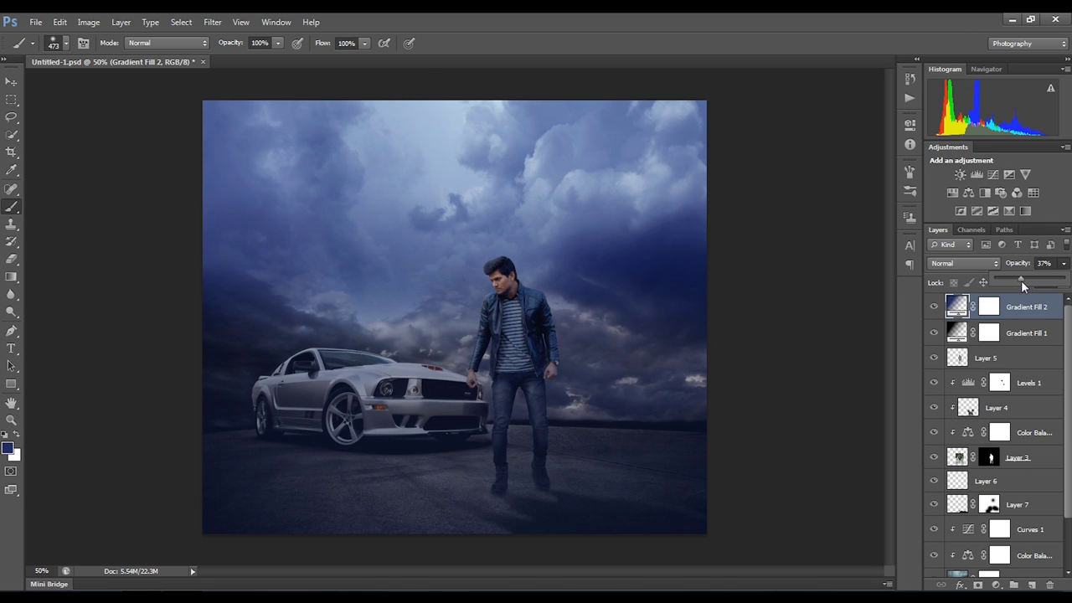
Step: Paint black on Gradient Fill 1's mask to hide it around the centre sky
click(989, 332)
key(d)
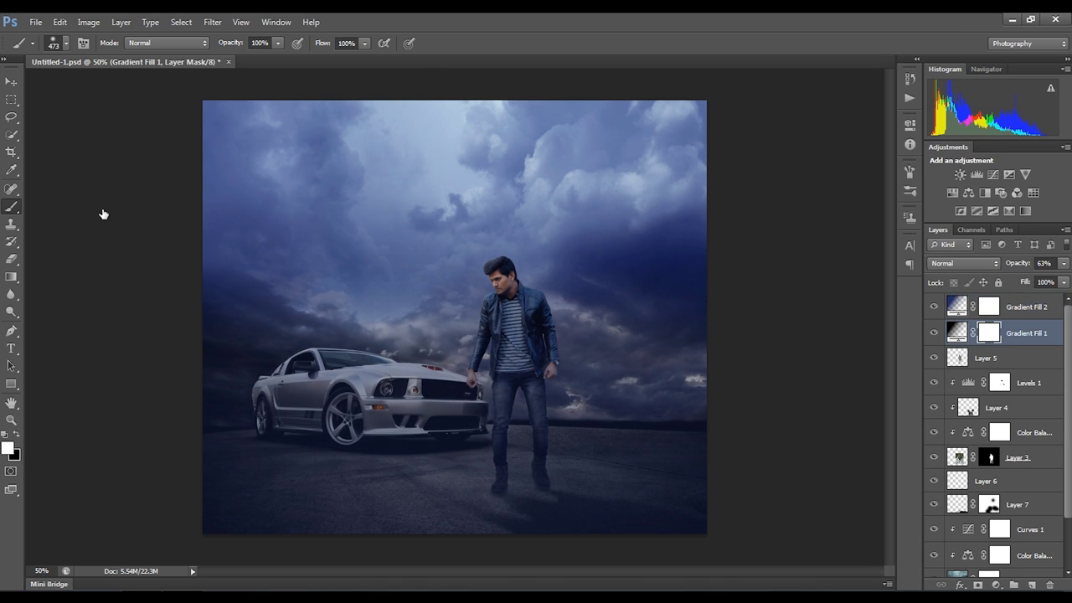
click(18, 435)
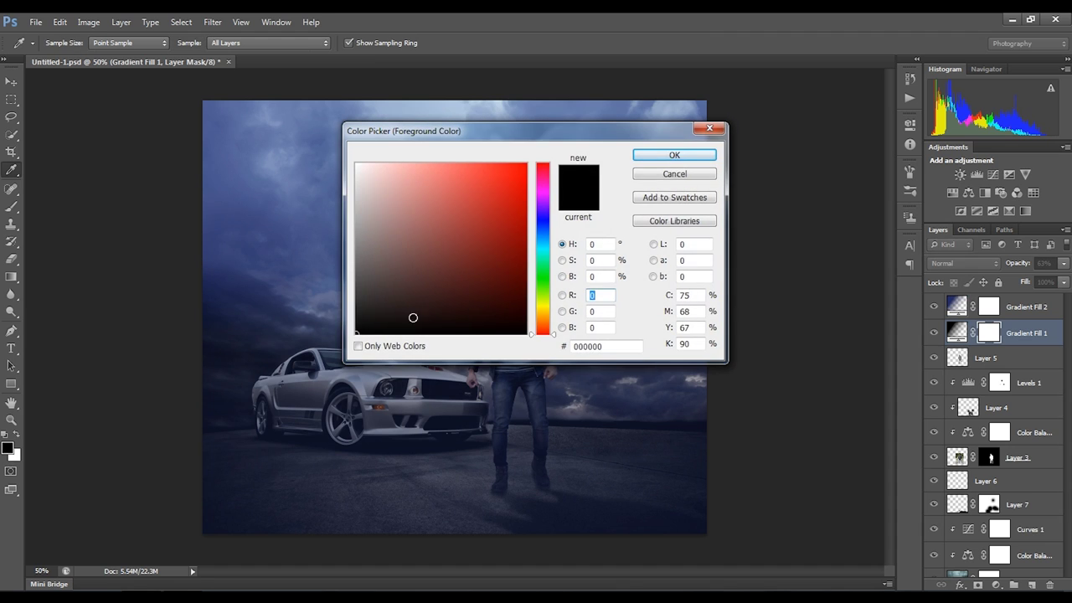
click(675, 155)
mouse_move(414, 265)
mouse_down()
mouse_move(345, 278)
mouse_move(409, 295)
mouse_move(466, 270)
mouse_up()
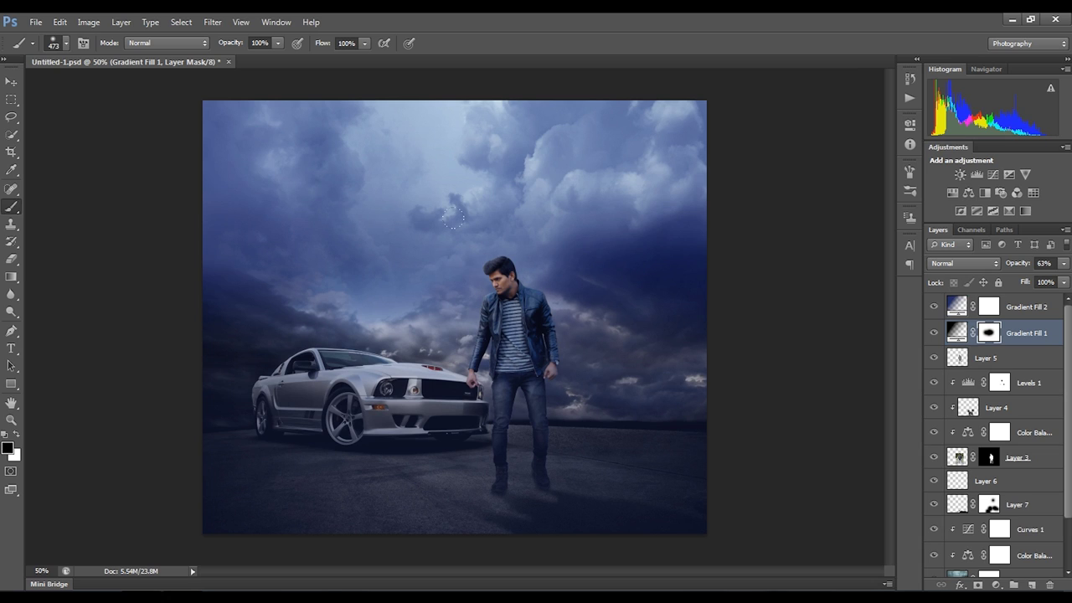
Step: Clear Gradient Fill 2's mask in the sky around the car, then add a new top layer
click(989, 307)
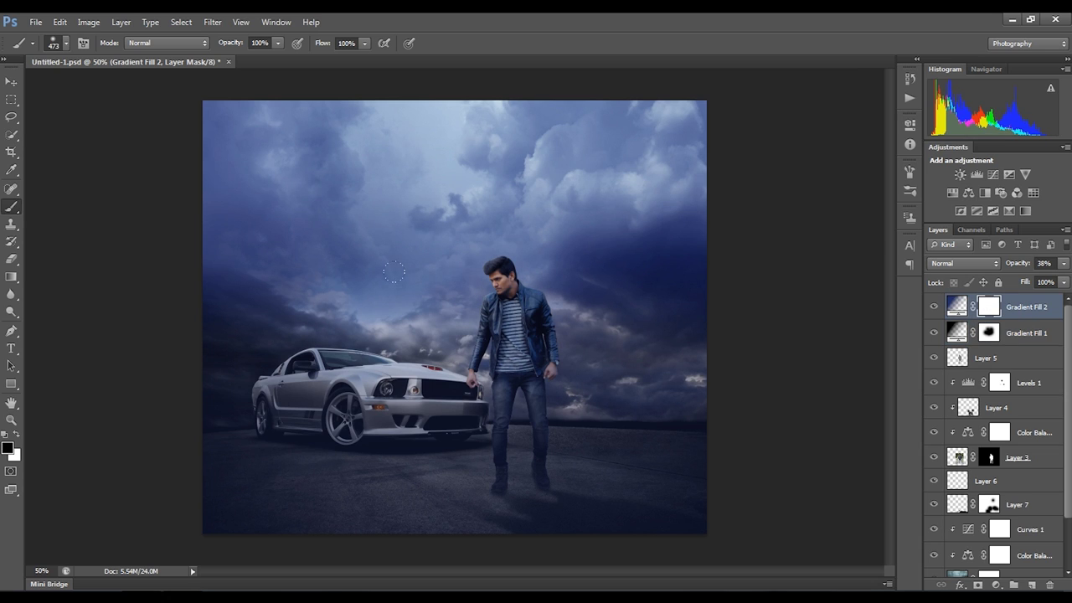
drag(383, 265, 419, 236)
drag(337, 255, 294, 261)
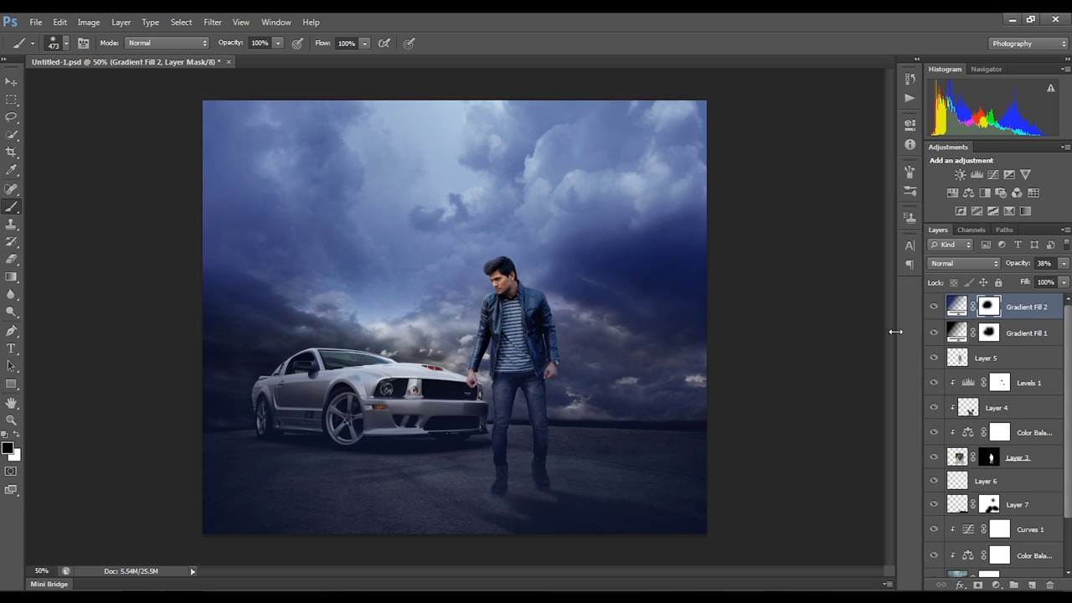
key(ctrl+plus)
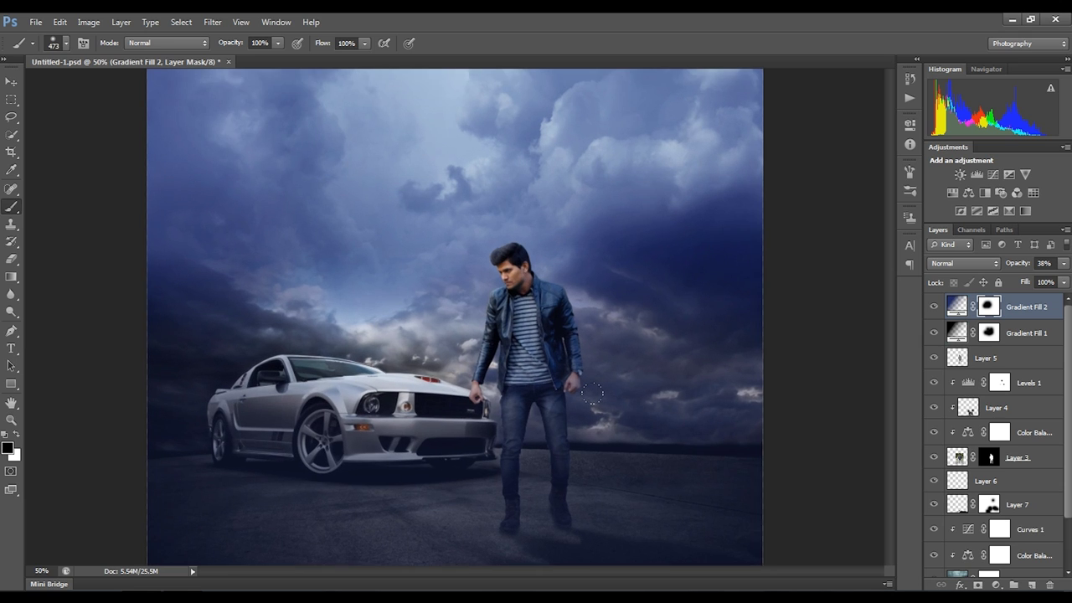
key(ctrl+minus)
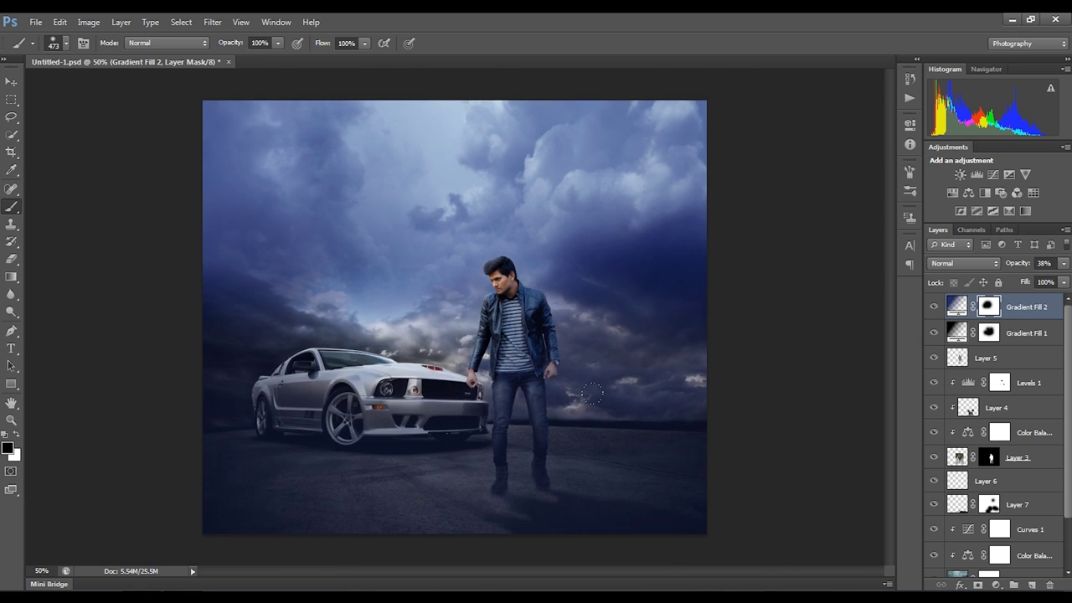
click(1032, 585)
click(213, 23)
Step: Merge the visible composite into the new layer with Apply Image and launch Color Efex Pro 4
click(107, 215)
click(650, 178)
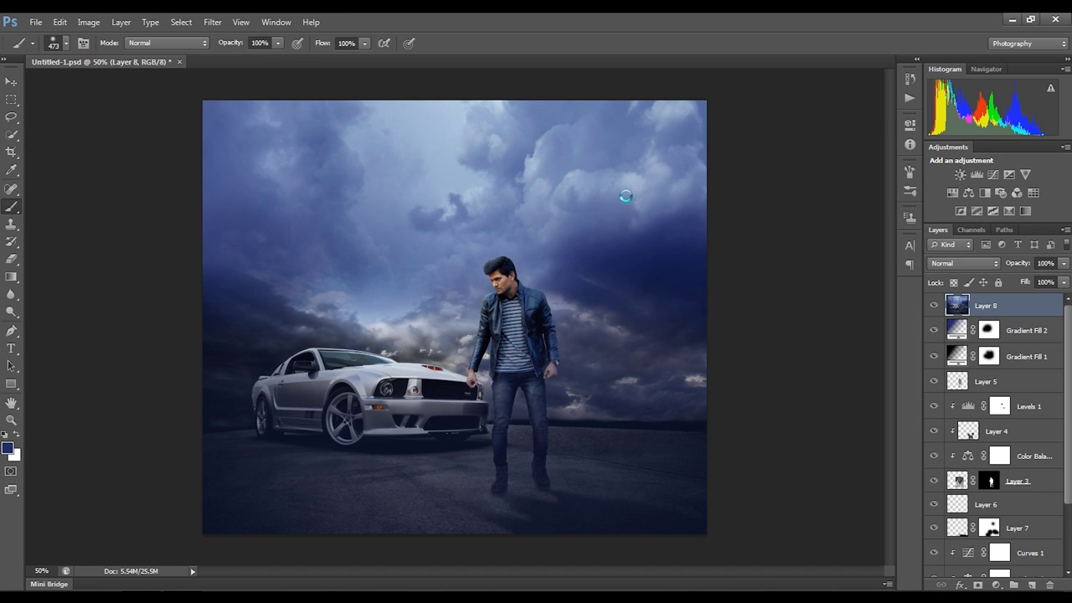
click(213, 23)
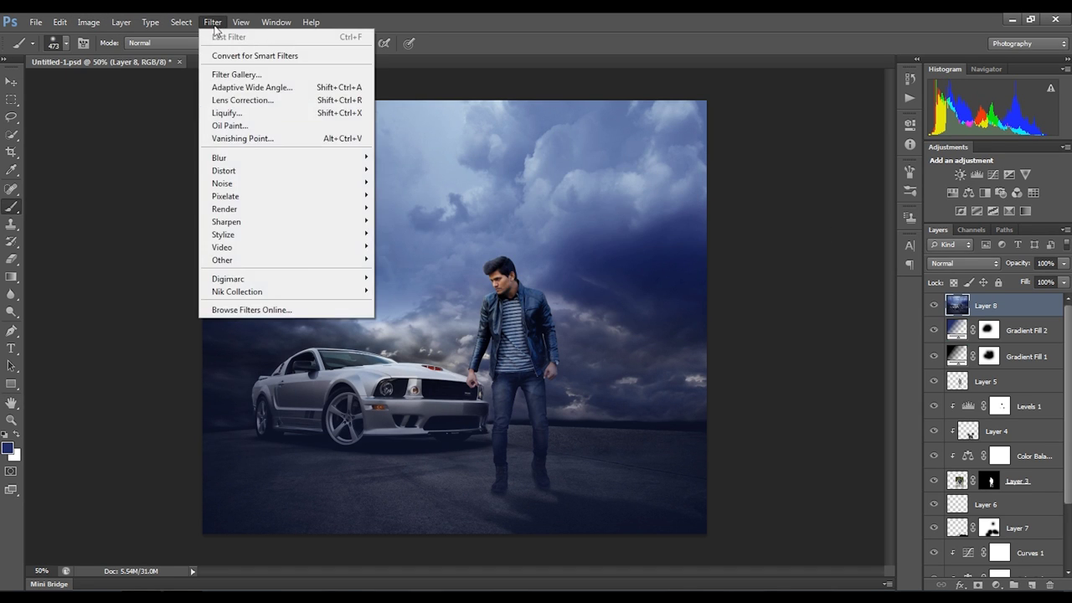
click(402, 303)
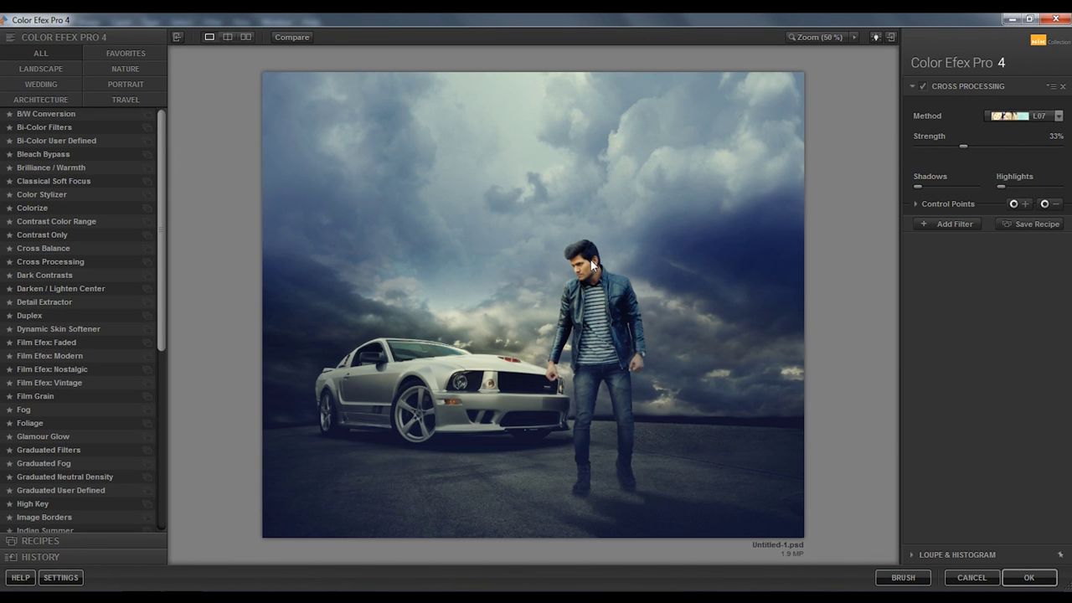
Step: Apply Cross Processing with method Y02 at 60% strength and add a second filter slot
click(990, 119)
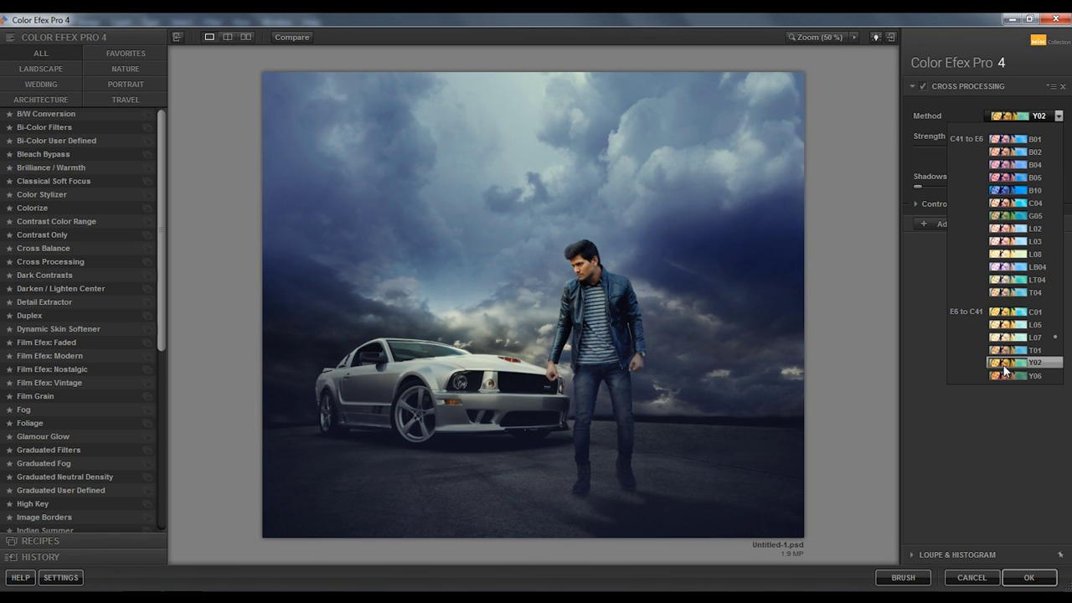
click(1005, 363)
click(982, 148)
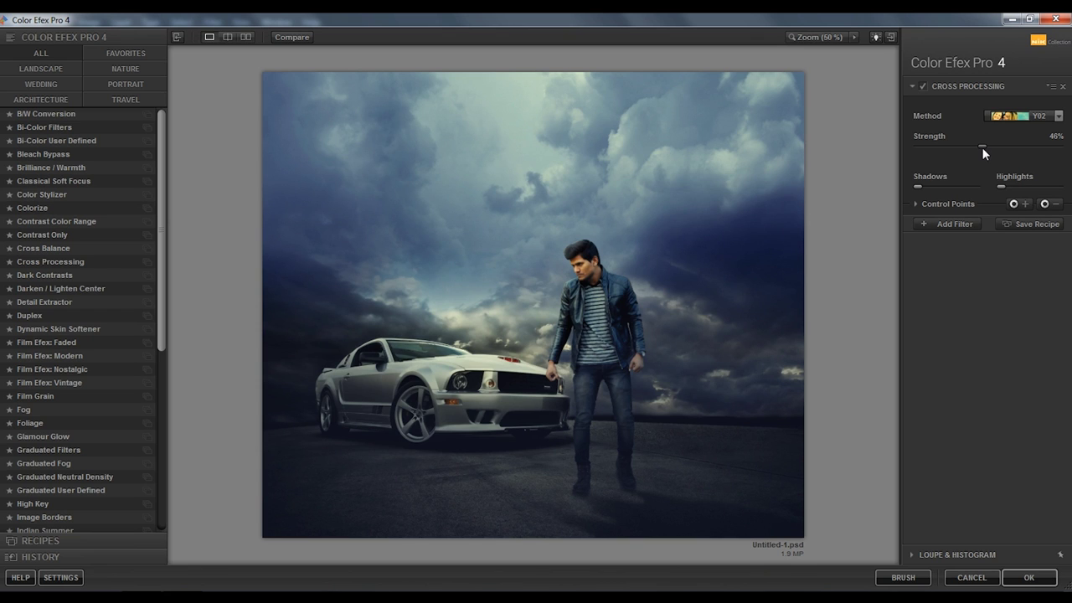
click(992, 147)
click(955, 224)
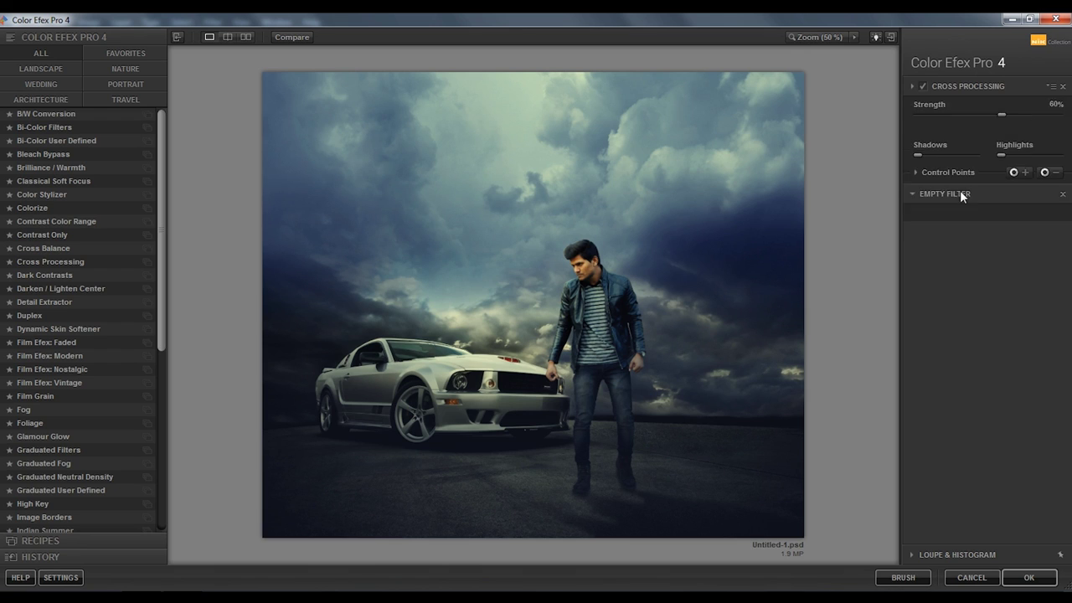
Step: Add Darken / Lighten Center: centre luminosity 70%, border -69%, centre size 58%, then apply
click(49, 287)
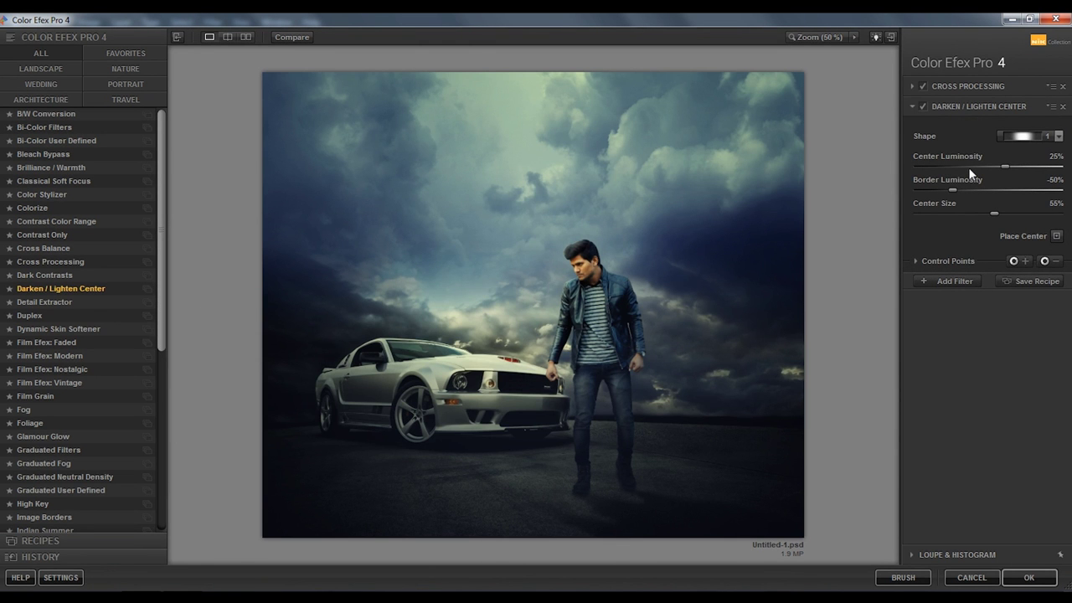
drag(1007, 167, 1038, 166)
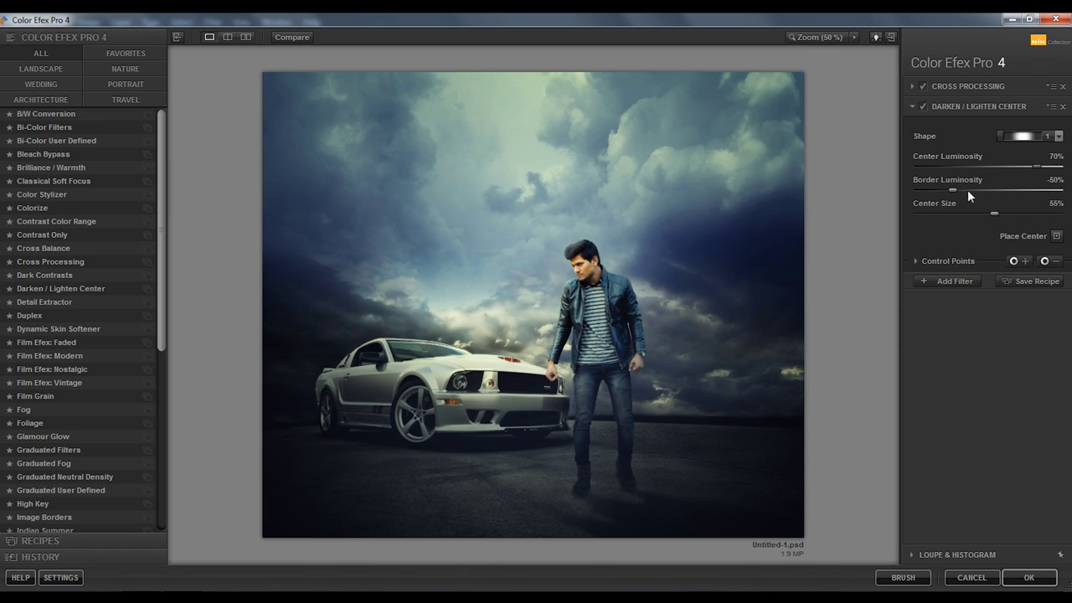
drag(954, 190, 940, 191)
drag(994, 213, 1000, 213)
click(942, 284)
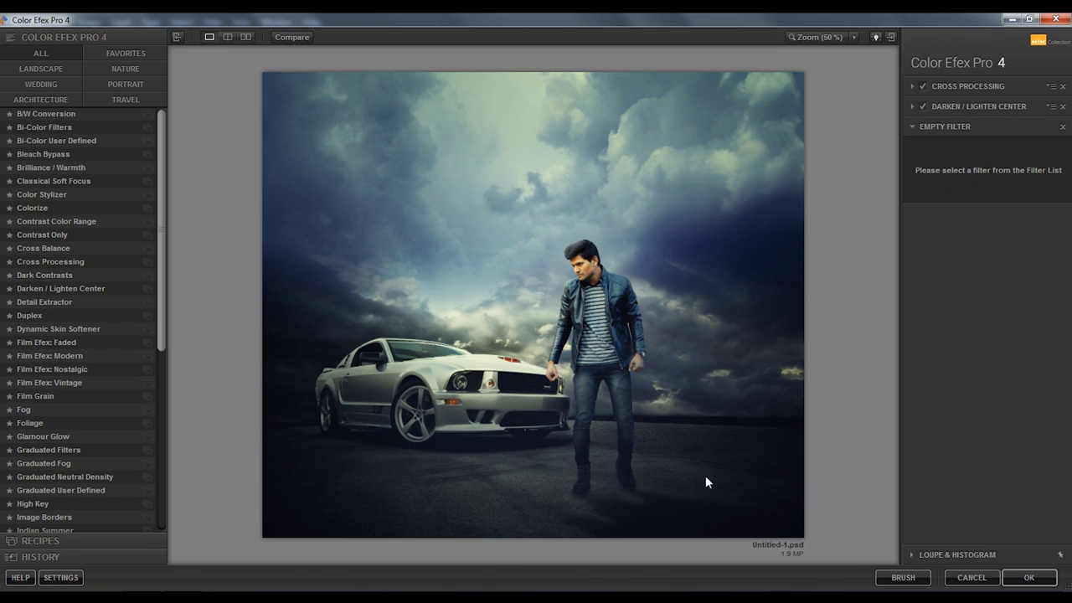
click(1006, 573)
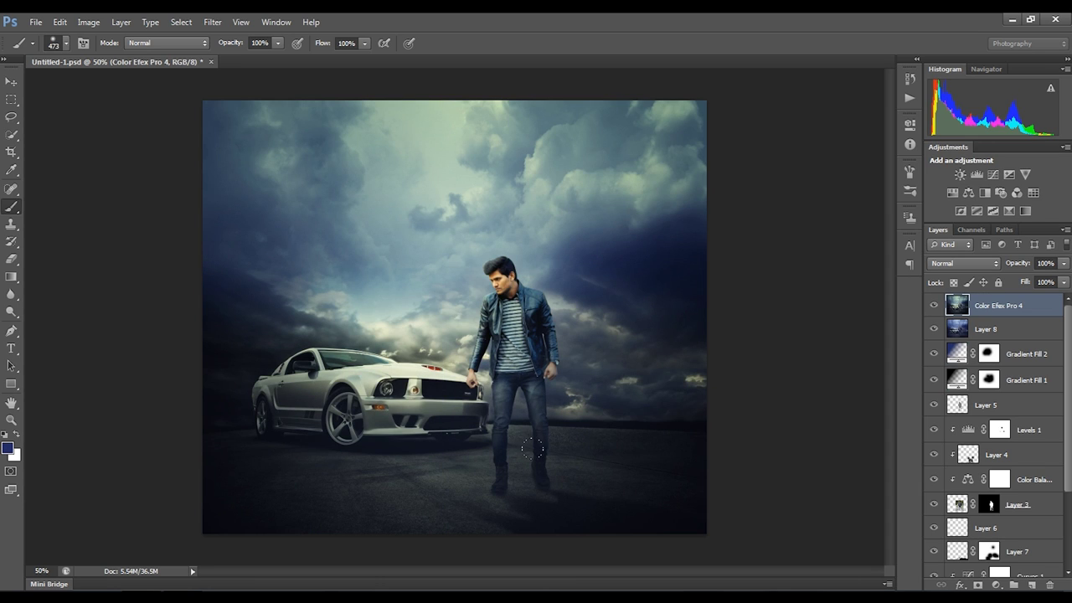
Step: Scroll to review the new Color Efex Pro 4 layer sitting above Layer 8
scroll(540, 455, up, 1)
Step: Add a Curves adjustment lifting the midtones to Input 115, Output 123
scroll(552, 457, up, 1)
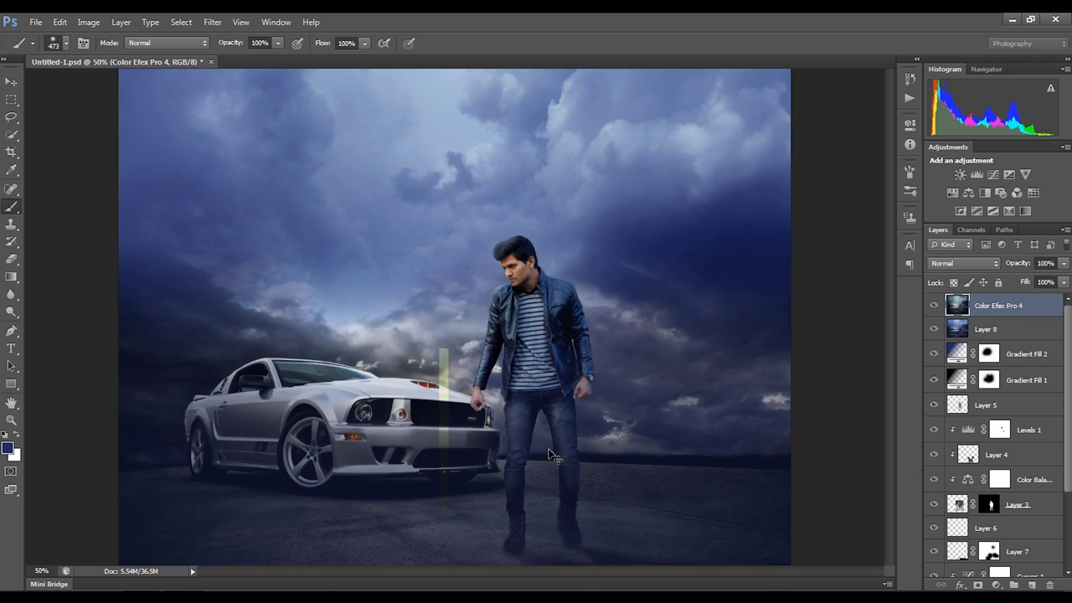
click(993, 174)
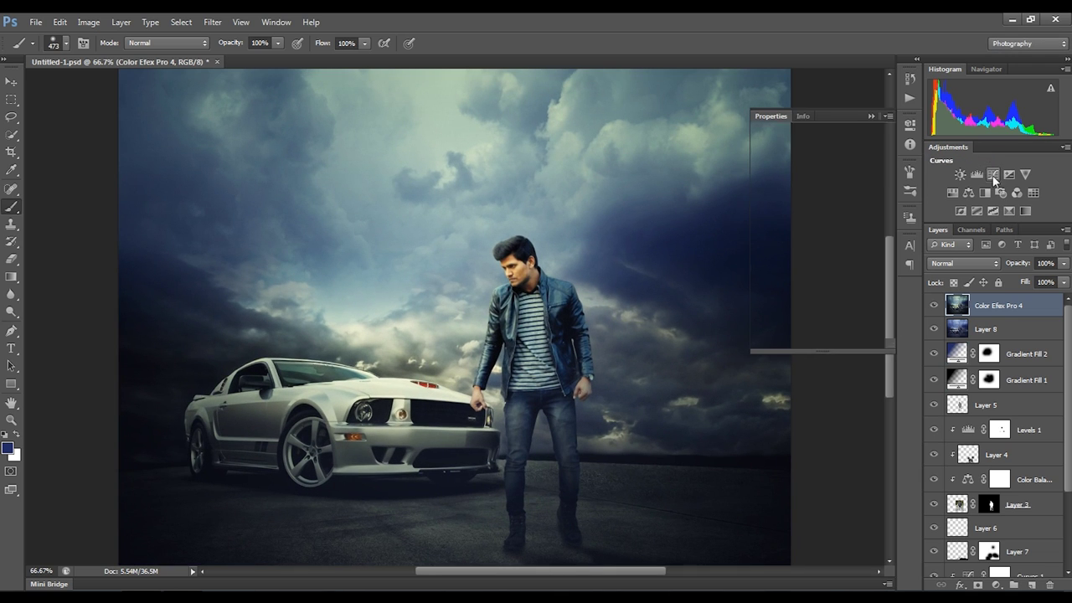
drag(826, 237, 825, 234)
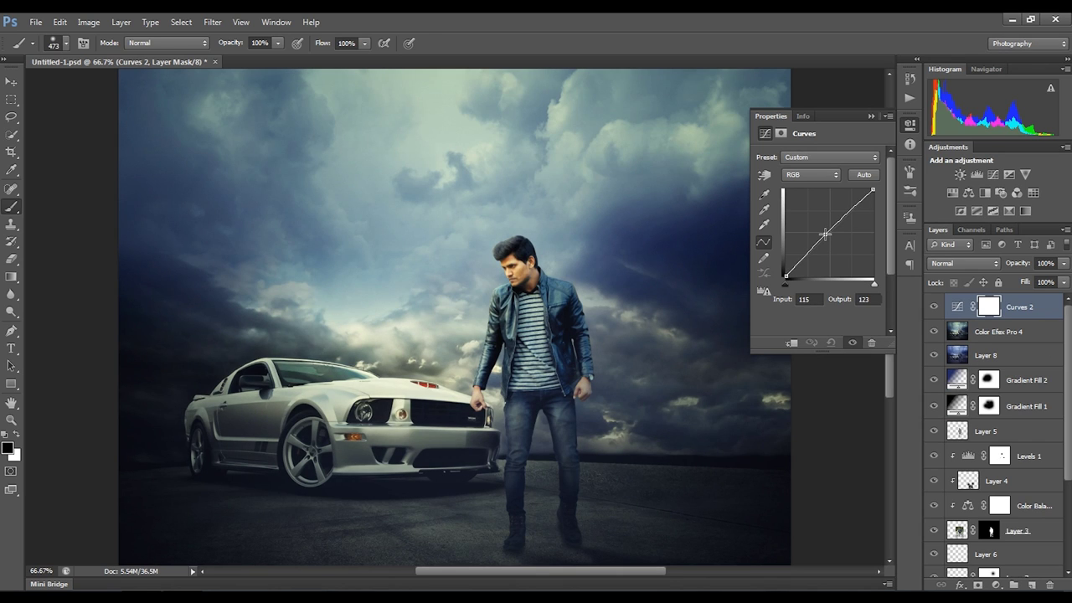
click(871, 115)
Step: Save the document as Untitled-1.psd
key(ctrl+minus)
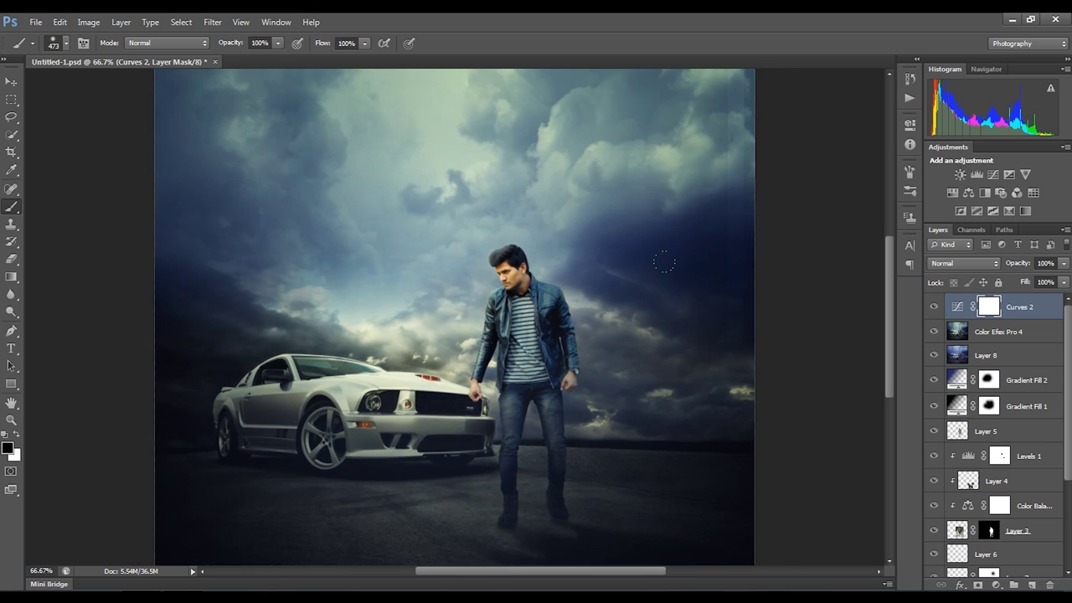
click(36, 22)
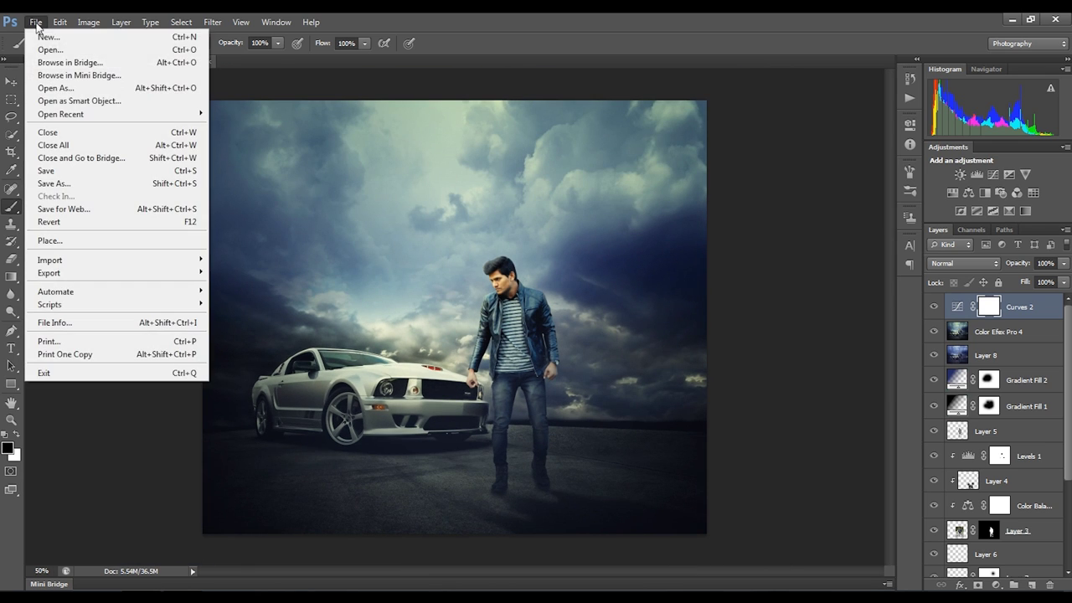
click(49, 172)
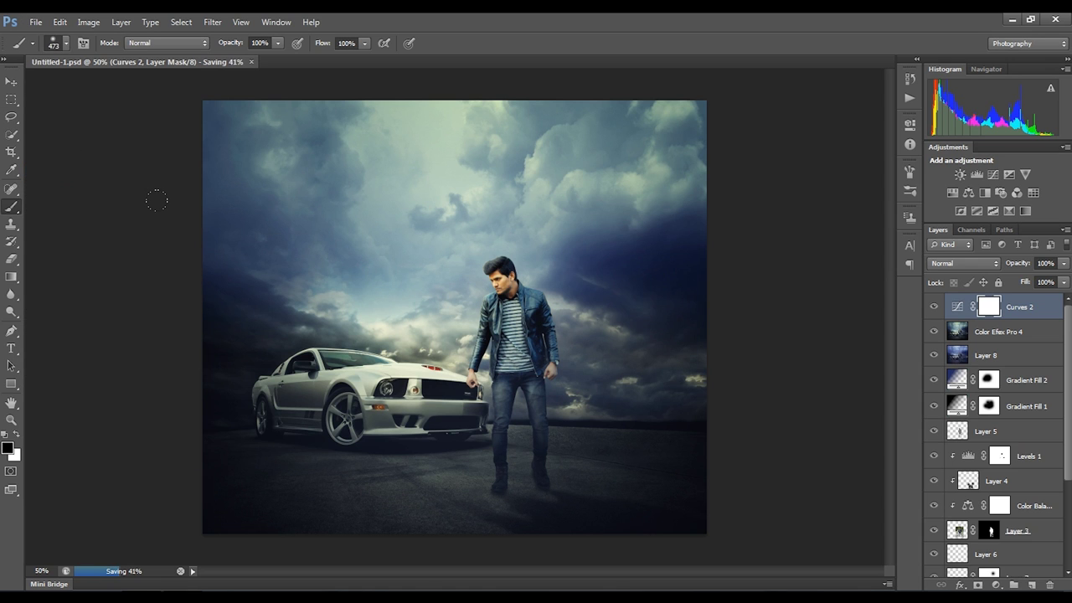